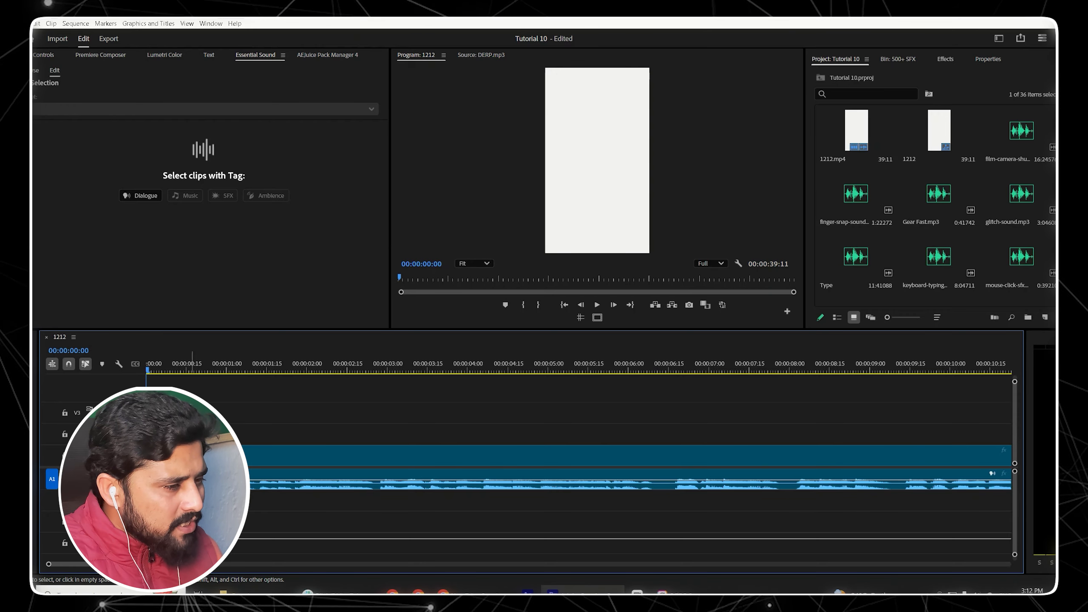
# Step: Play back the sequence from the start to preview the video and its audio
pyautogui.press('space')
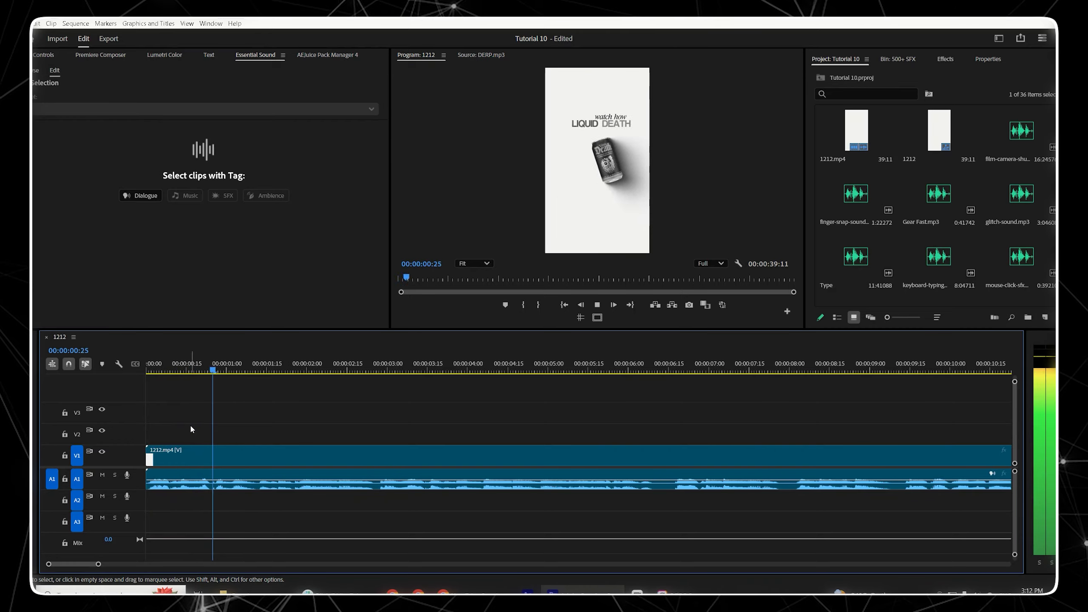
pyautogui.press('space')
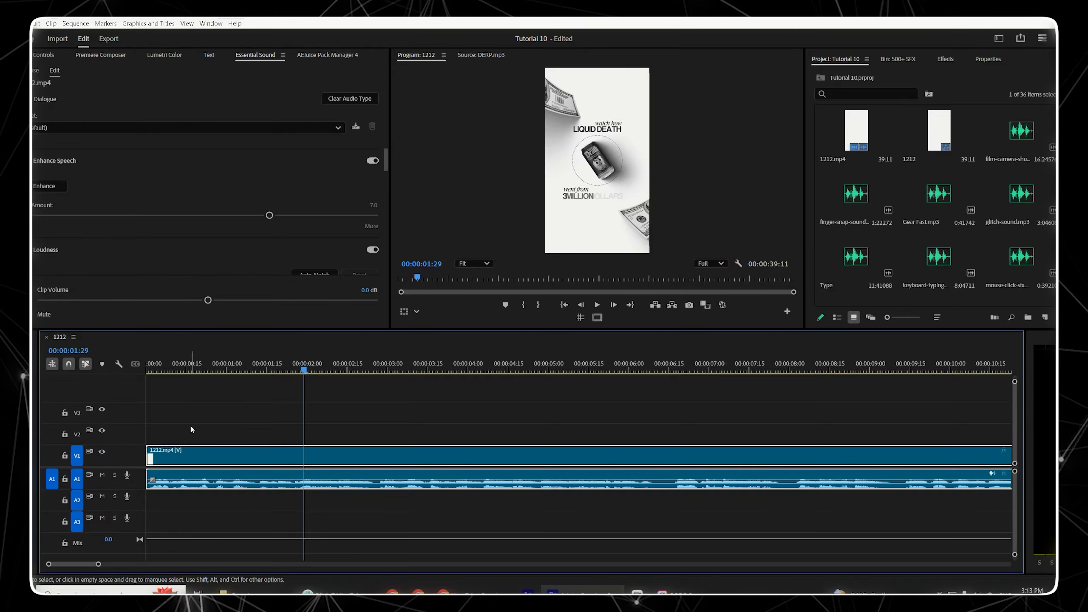
pyautogui.press('Home')
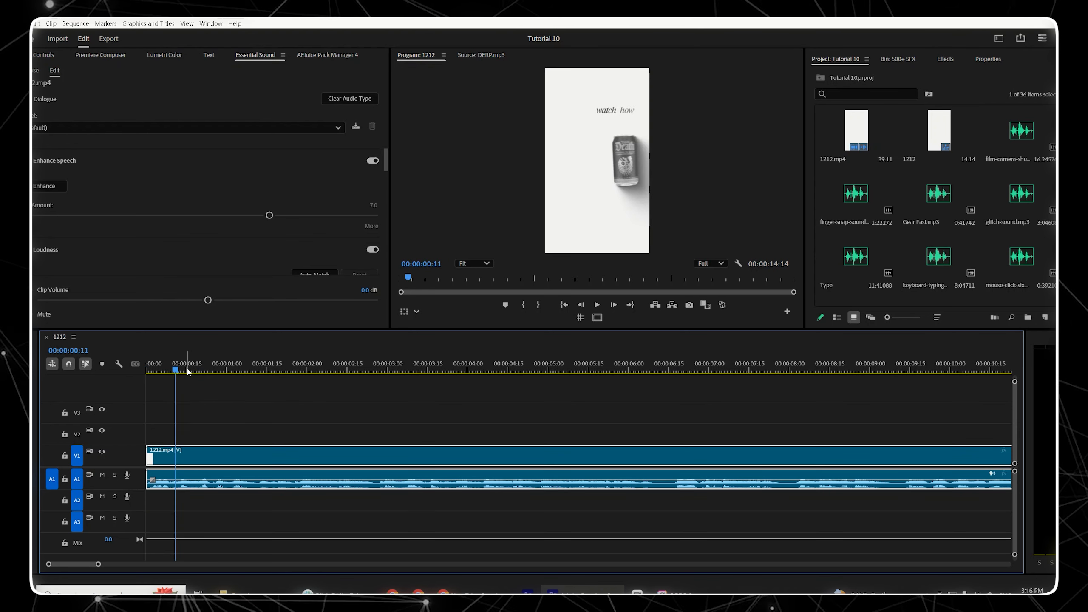
pyautogui.press('space')
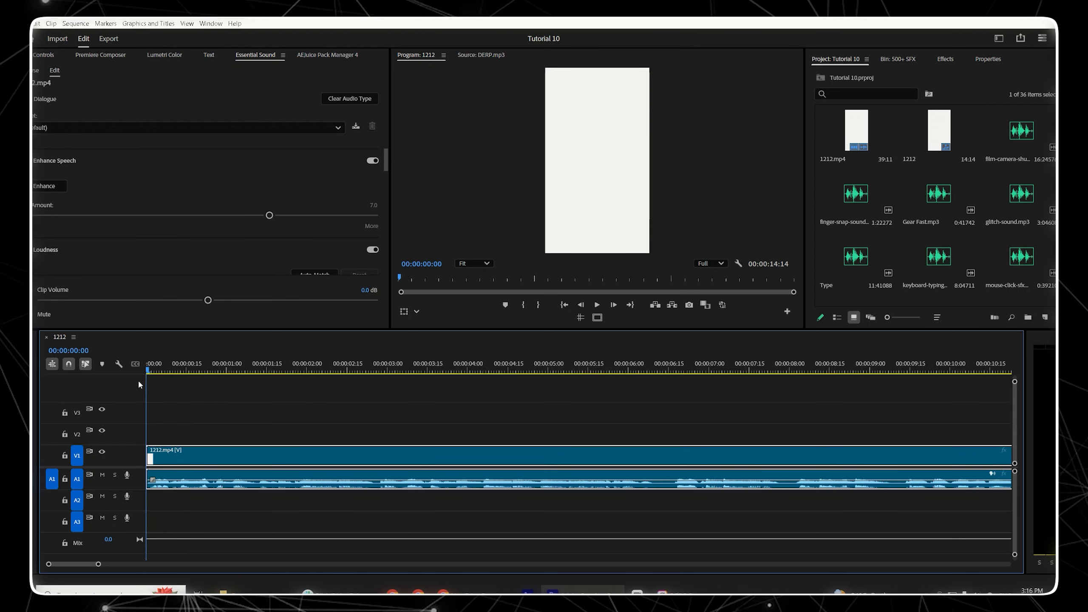
pyautogui.press('space')
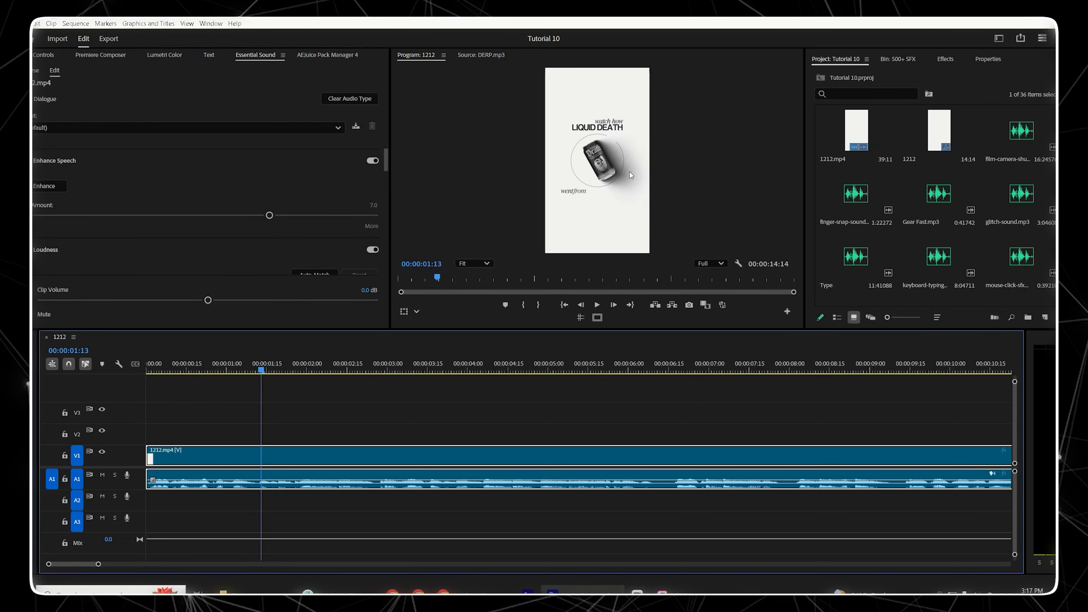
# Step: Search the project for woosh and place 12. Whoosh Swoosh.wav on track A2 at the sequence start
pyautogui.click(854, 93)
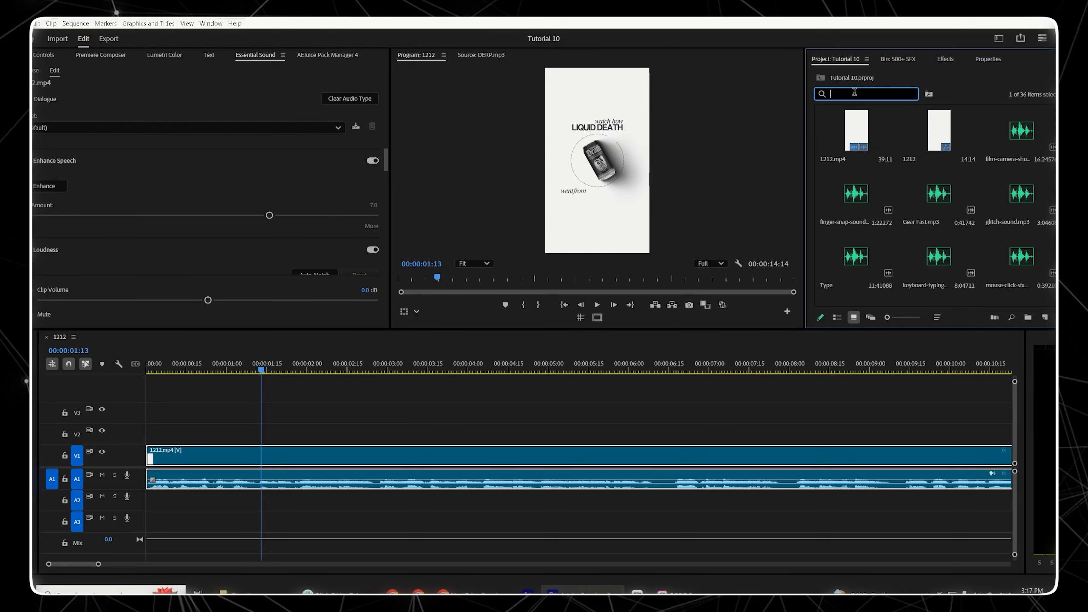
pyautogui.write('woosh')
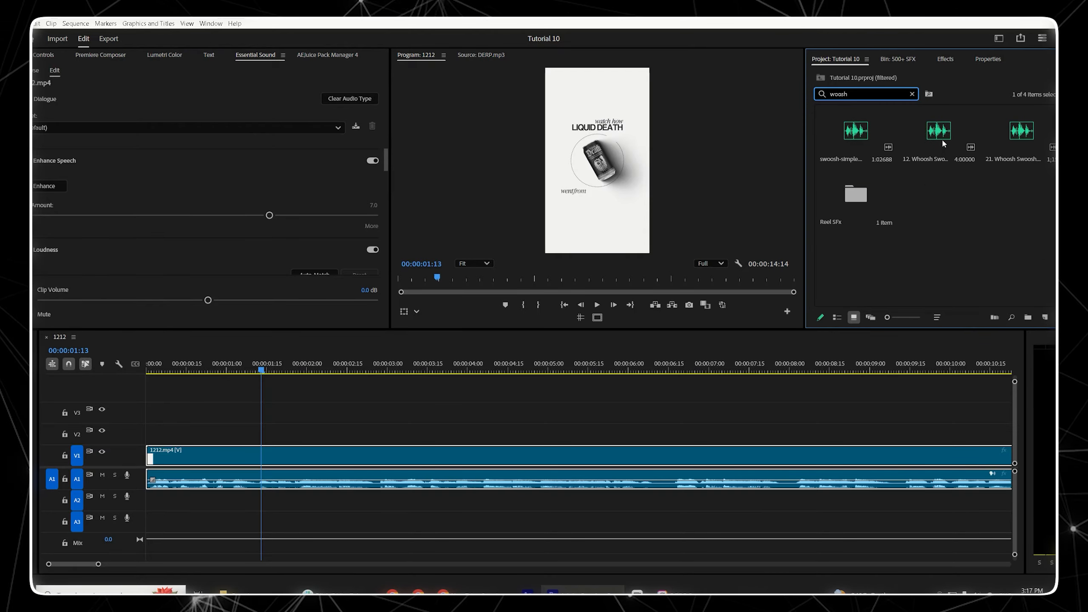
pyautogui.moveTo(943, 135)
pyautogui.mouseDown()
pyautogui.moveTo(231, 452)
pyautogui.moveTo(142, 506)
pyautogui.moveTo(138, 495)
pyautogui.mouseUp()
# Step: Mute track A1 and play the whoosh from the sequence start to preview it
pyautogui.press('Home')
pyautogui.press('space')
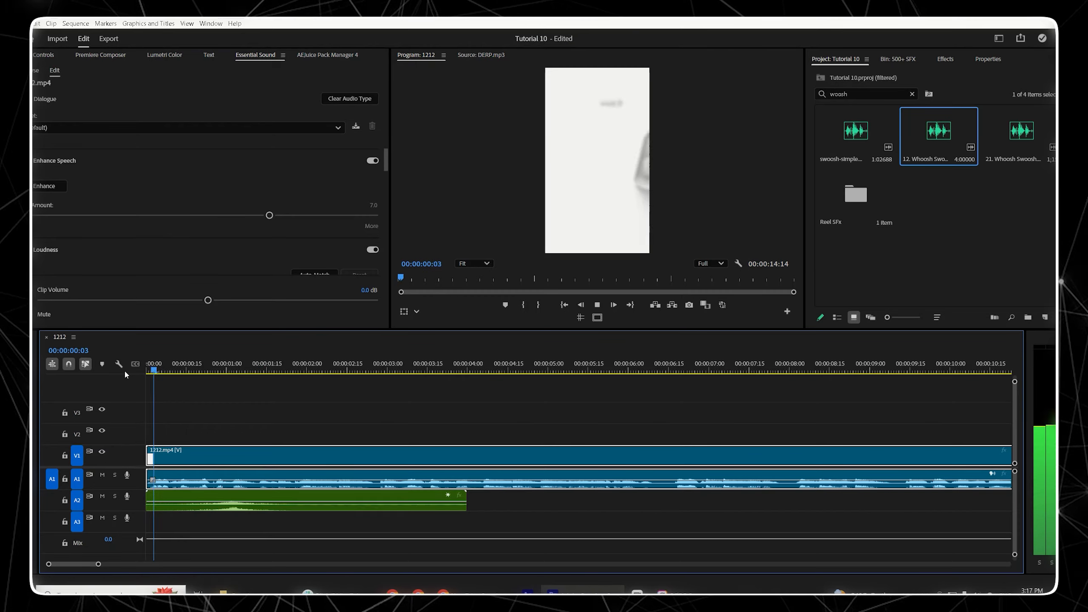
pyautogui.press('space')
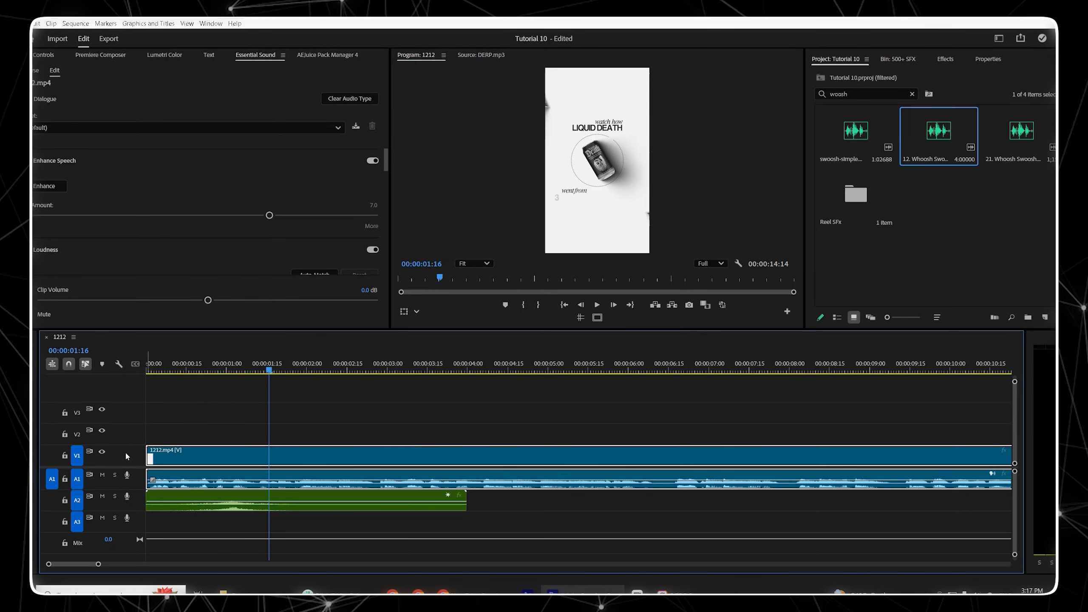
pyautogui.click(103, 475)
pyautogui.press('Home')
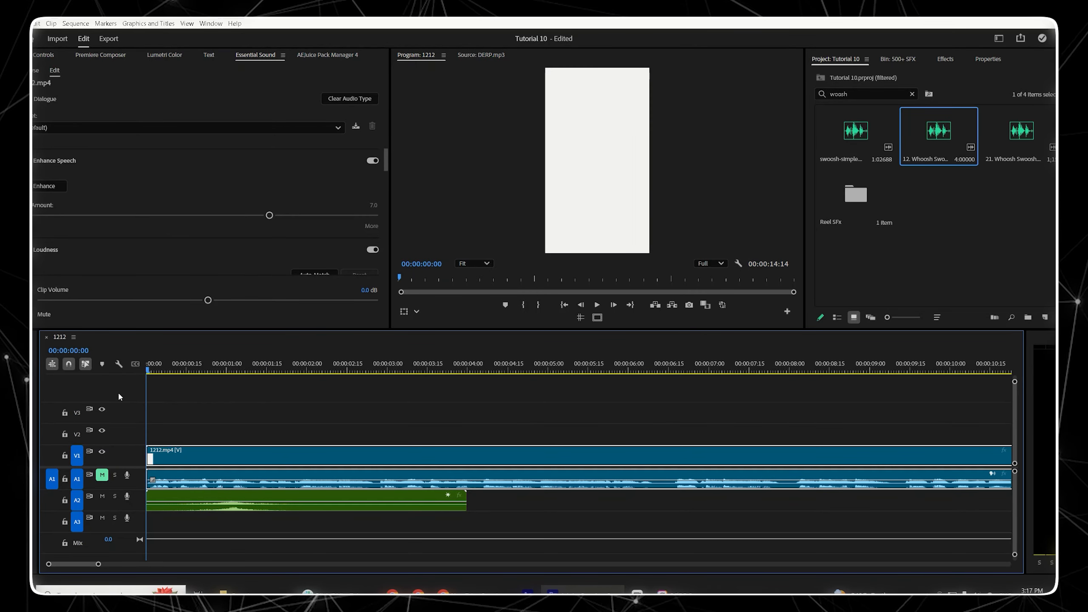
pyautogui.press('space')
pyautogui.press('space')
# Step: Lower the whoosh clip's volume to -9.2 dB
pyautogui.moveTo(176, 369); pyautogui.dragTo(213, 370)
pyautogui.click(241, 499)
pyautogui.click(175, 300)
pyautogui.moveTo(175, 301); pyautogui.dragTo(161, 301)
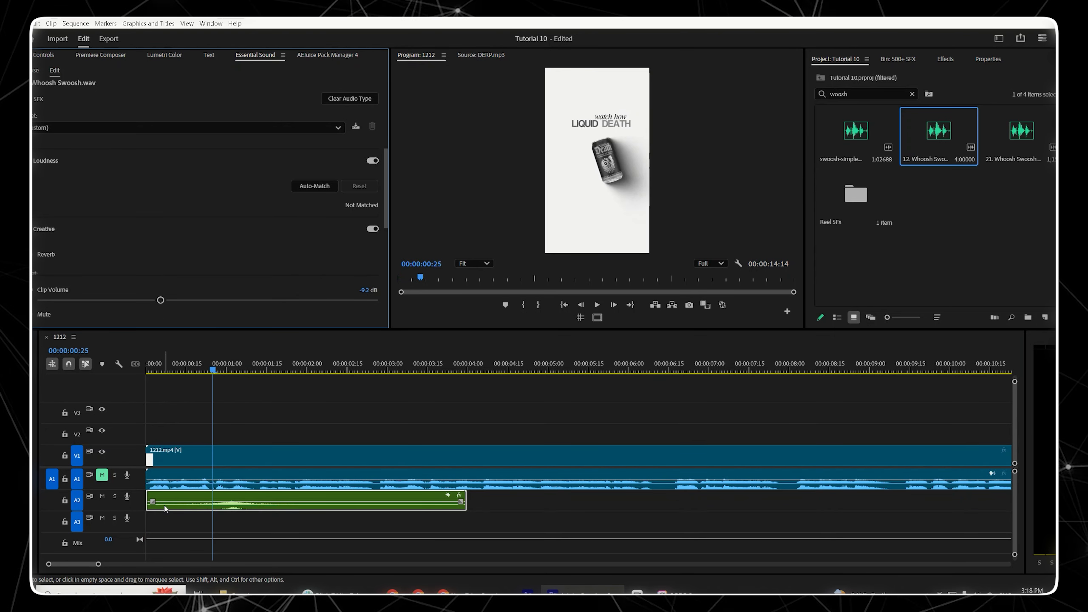
# Step: Animate the whoosh clip's Level with a keyframe at 00:00:00:25 and a -21.5 dB keyframe at the clip start
pyautogui.press('=')
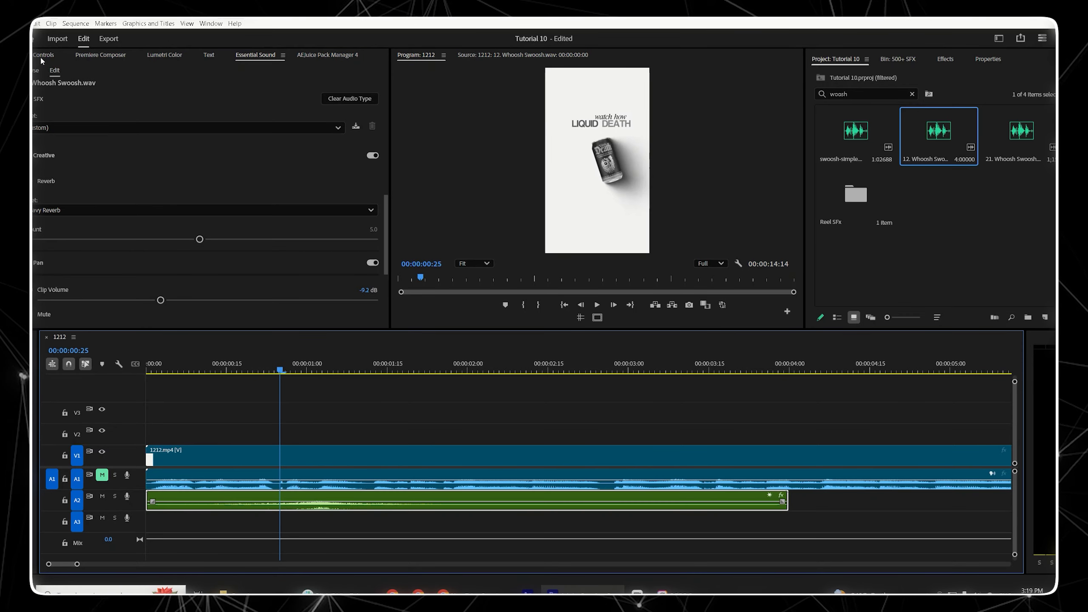
pyautogui.click(42, 57)
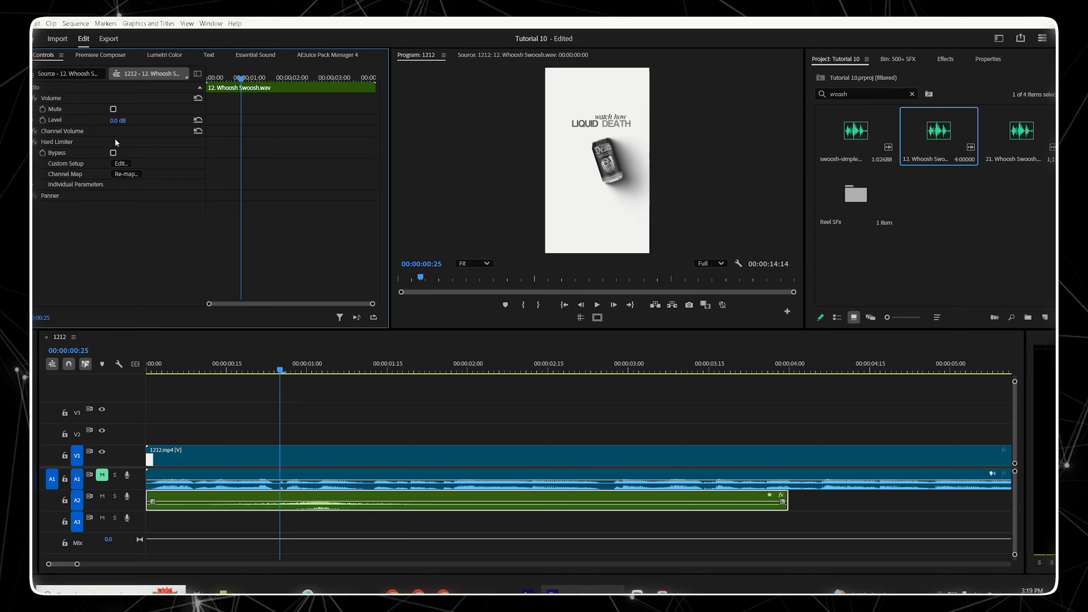
pyautogui.click(43, 119)
pyautogui.click(225, 79)
pyautogui.moveTo(226, 79); pyautogui.dragTo(205, 79)
pyautogui.moveTo(118, 120); pyautogui.dragTo(77, 121)
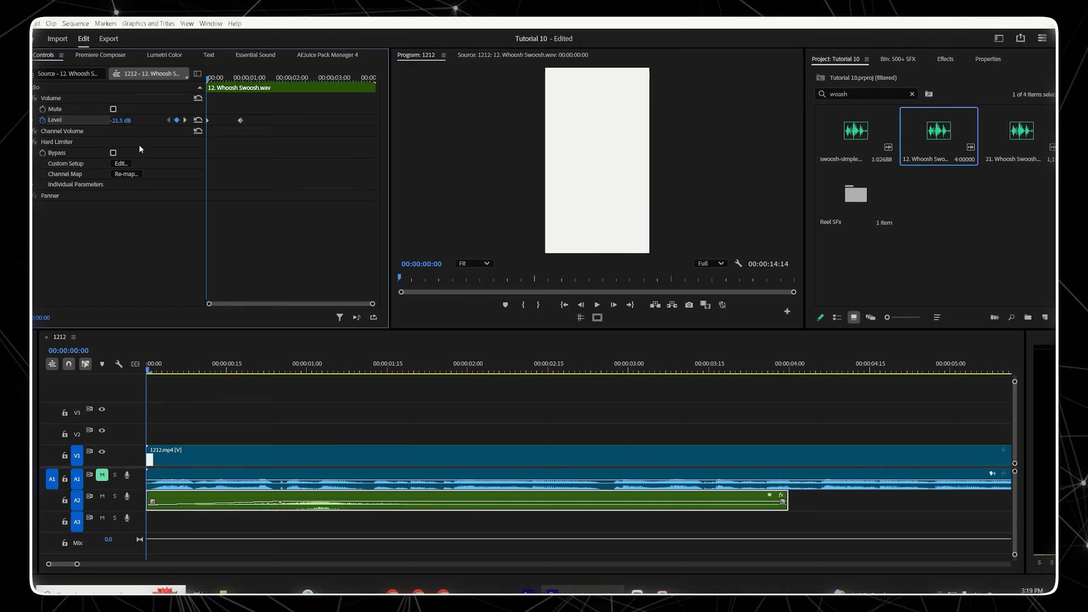
# Step: Preview the whoosh fade-in from the beginning of the sequence
pyautogui.press('space')
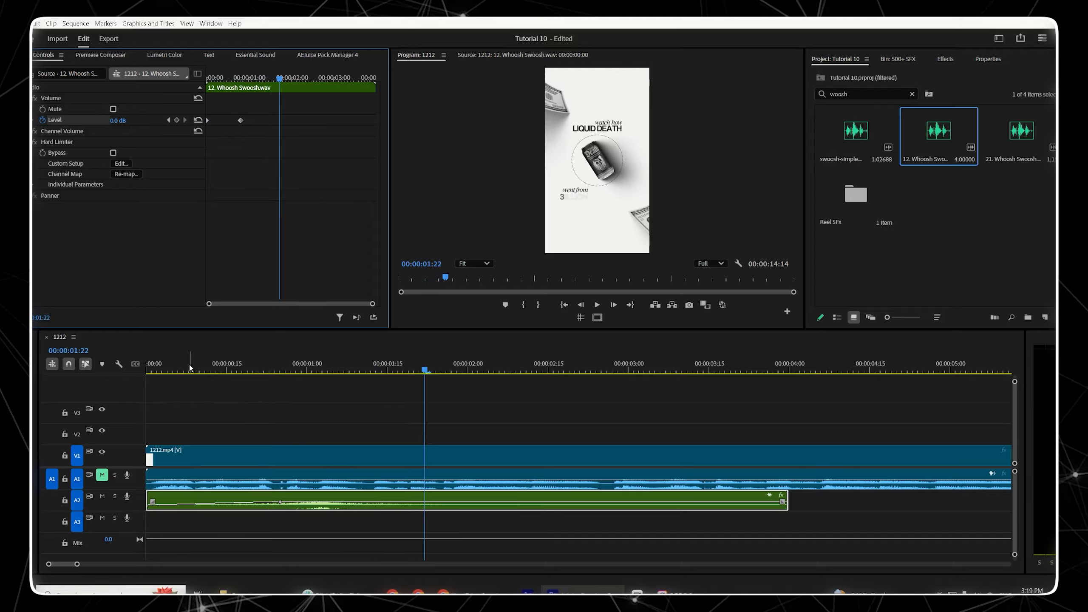
pyautogui.click(157, 370)
pyautogui.press('space')
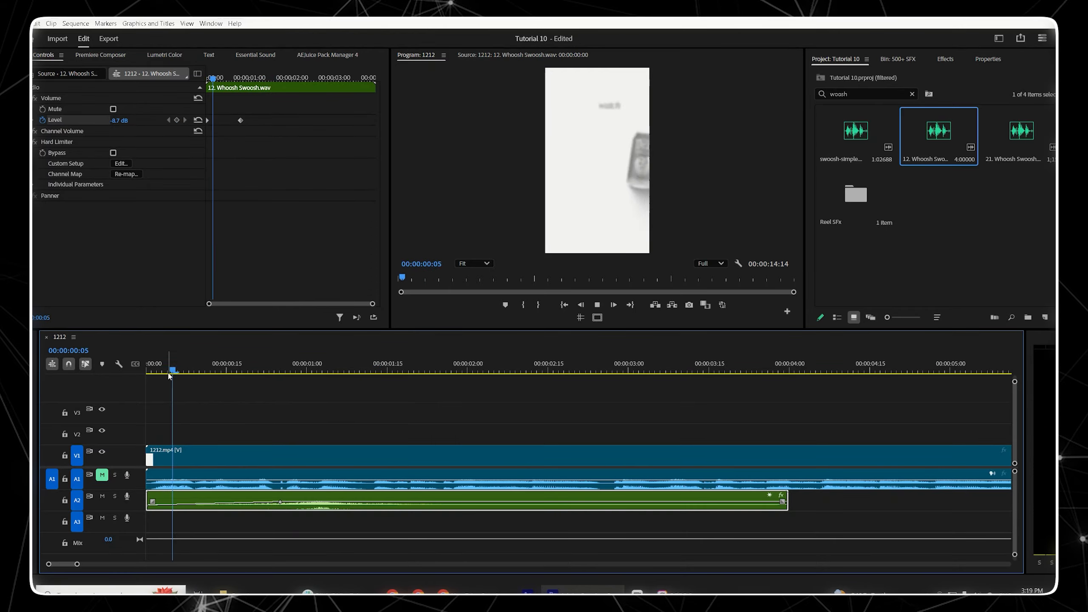
pyautogui.press('space')
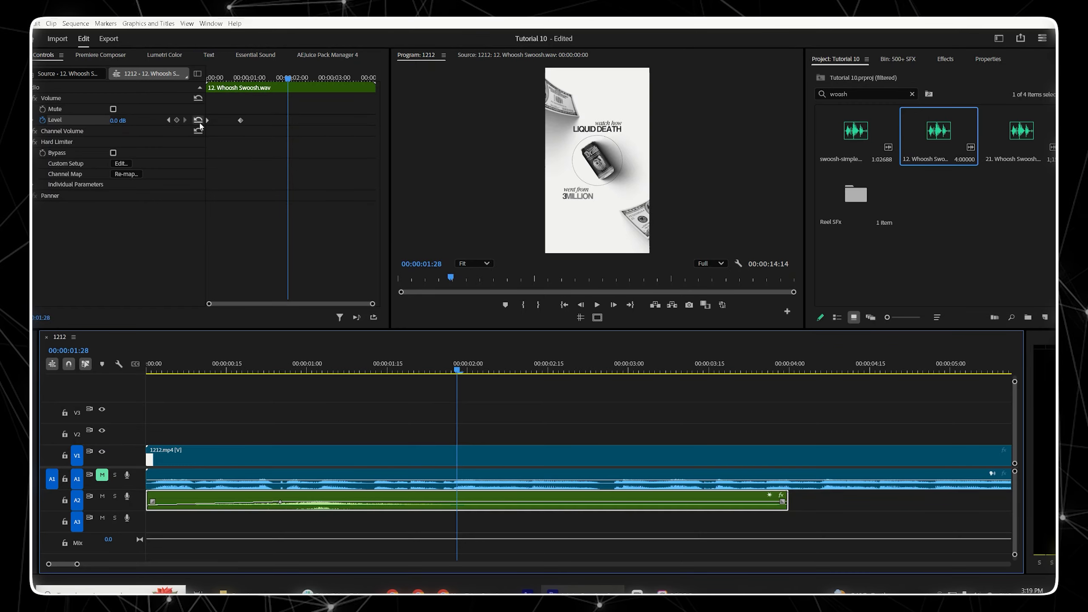
# Step: Set the whoosh Level keyframe at 00:00:00:25 to -10 dB and preview it
pyautogui.click(169, 120)
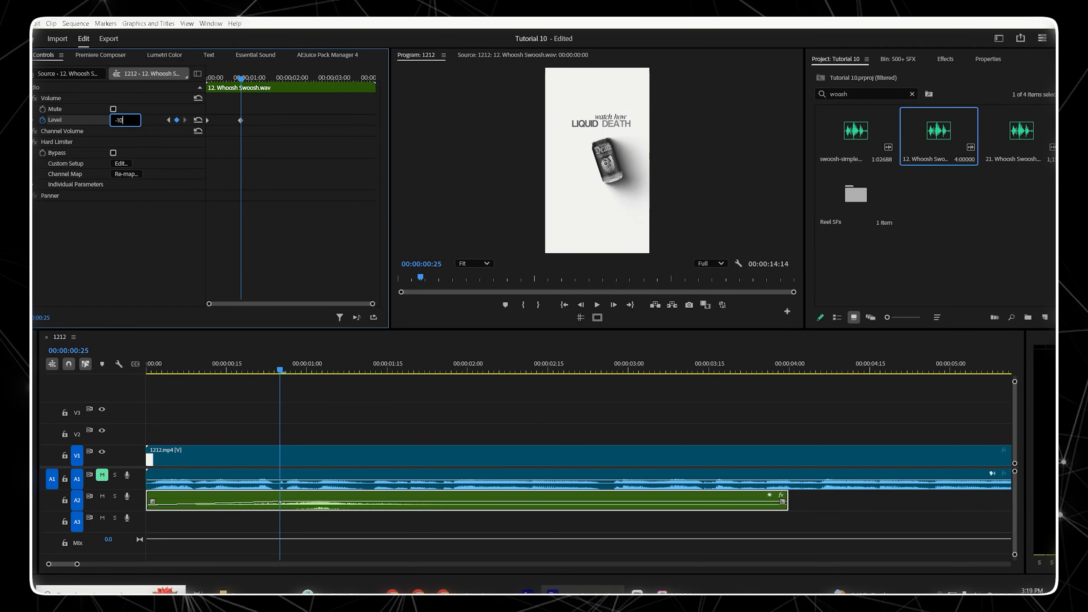
pyautogui.press('Return')
pyautogui.press('space')
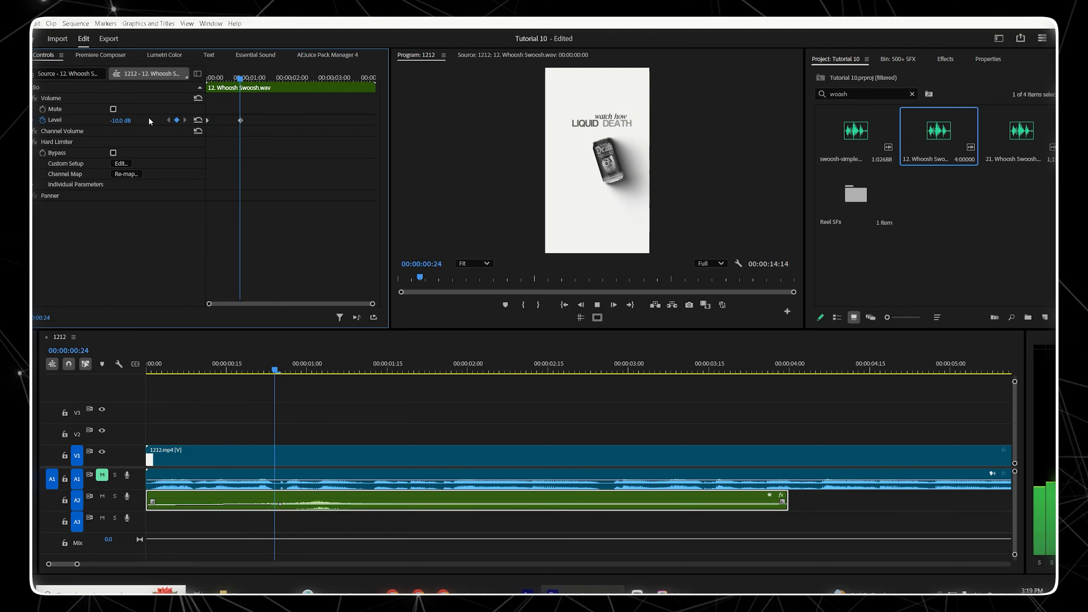
pyautogui.press('space')
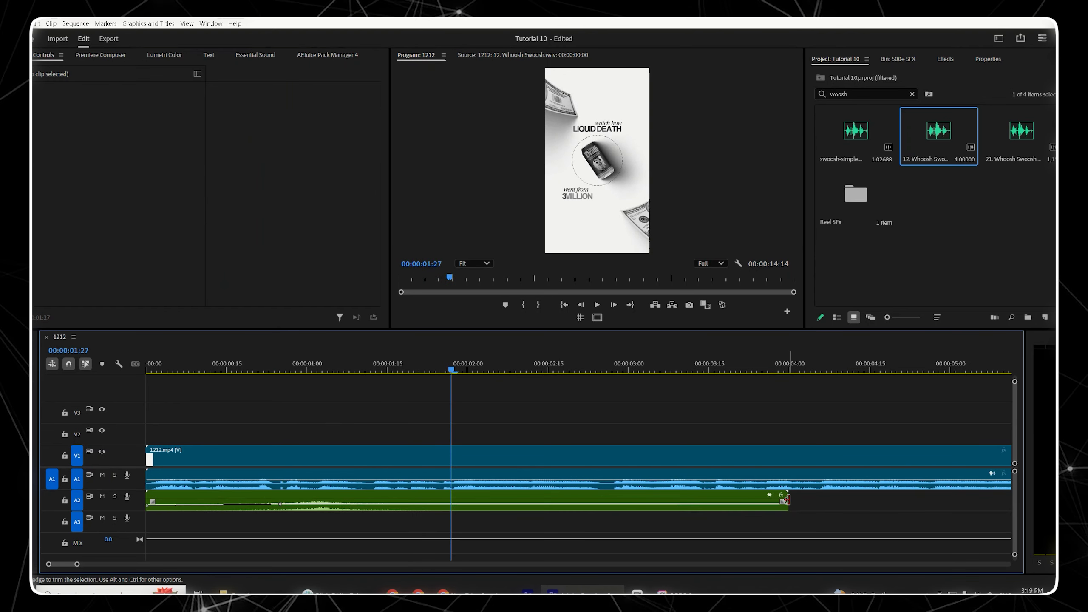
# Step: Trim the end of the whoosh clip so it ends at about 00:00:01:16
pyautogui.moveTo(786, 498); pyautogui.dragTo(789, 499)
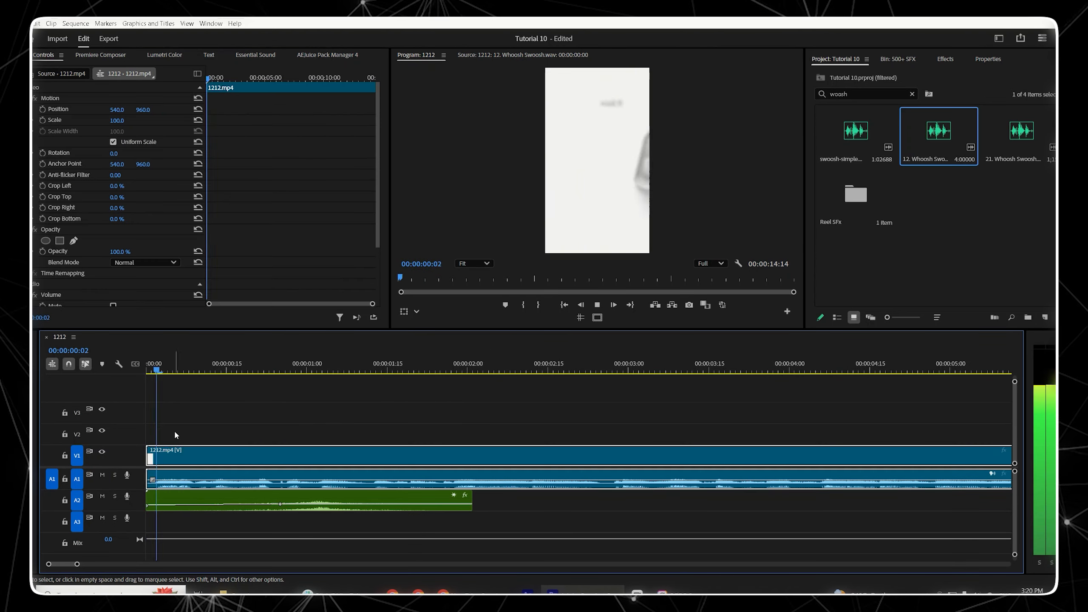
pyautogui.press('space')
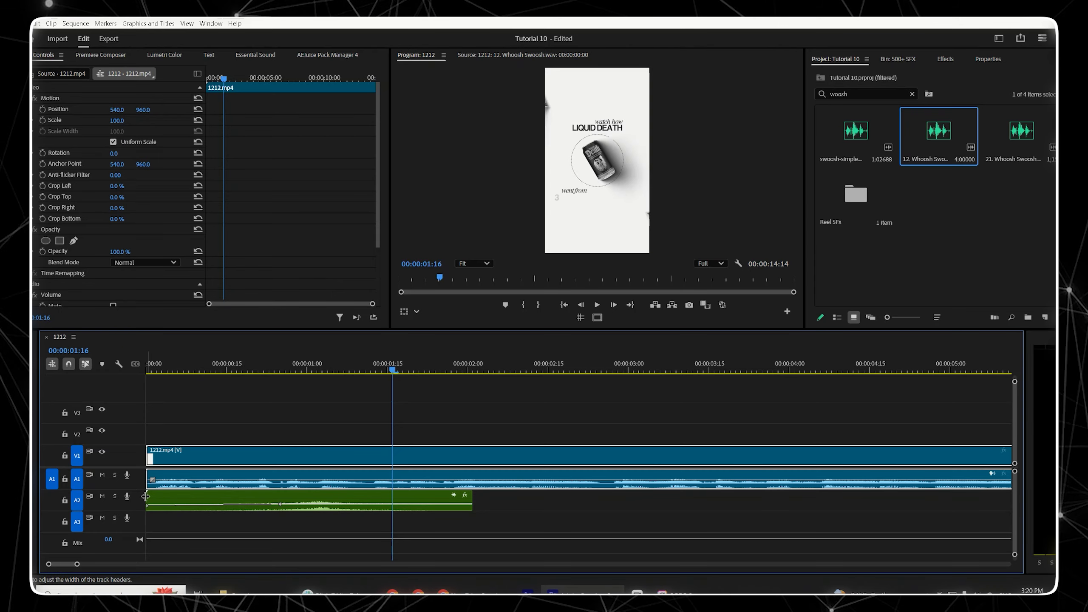
pyautogui.moveTo(150, 500); pyautogui.dragTo(205, 500)
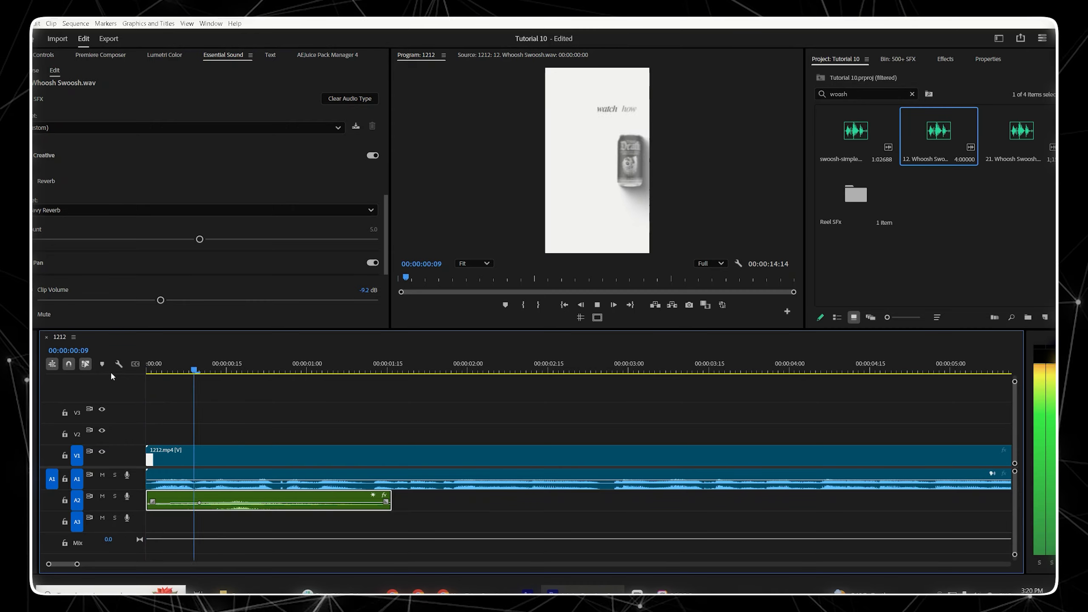
pyautogui.press('space')
pyautogui.click(255, 417)
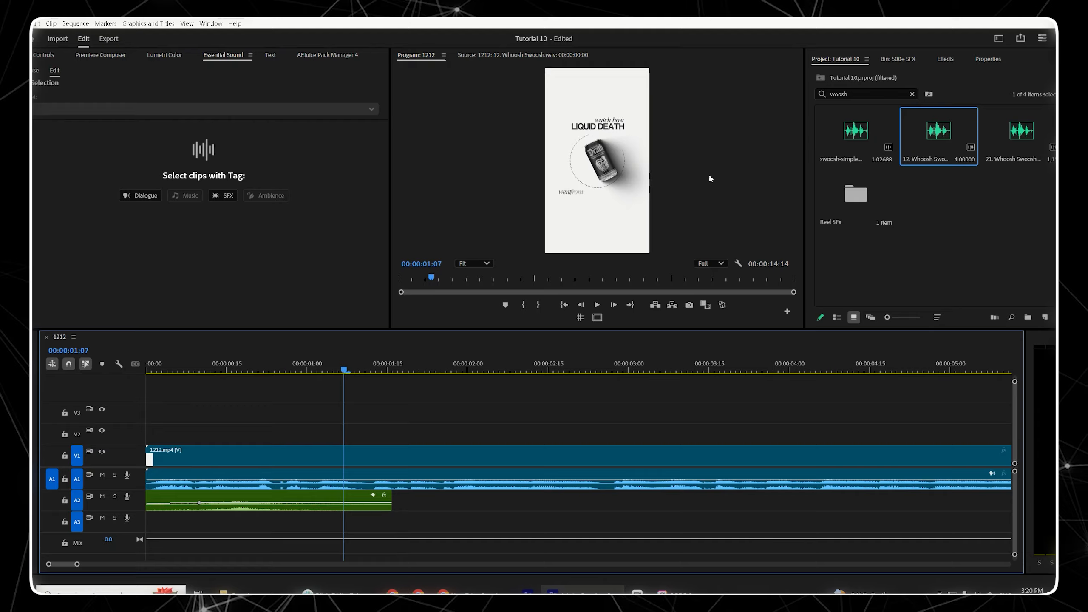
# Step: Search for gear and place Gear Fast.mp3 on track A3 starting at about 00:00:01:01
pyautogui.click(859, 93)
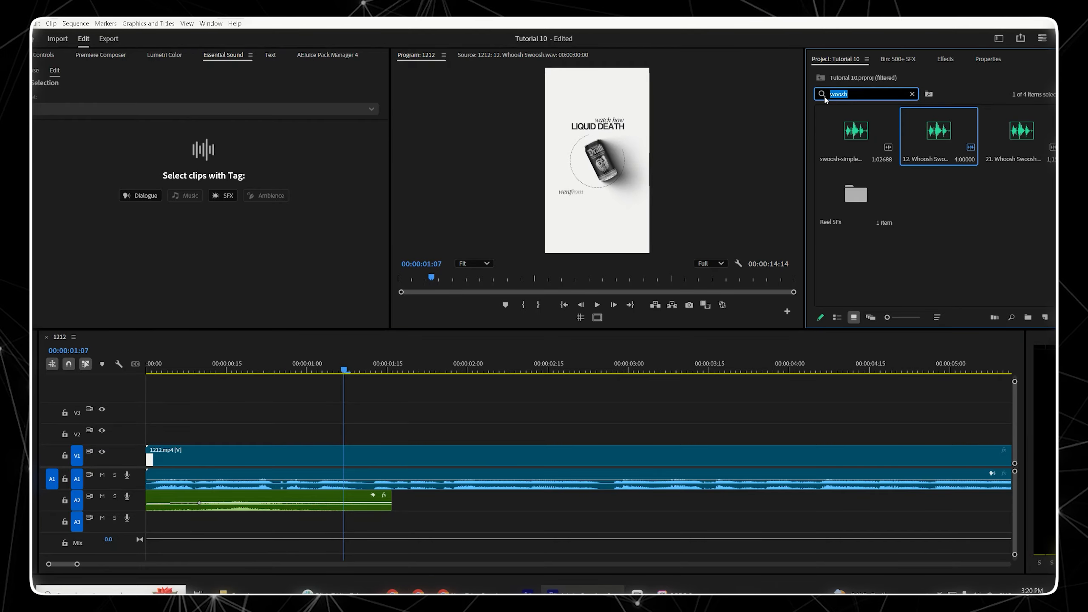
pyautogui.write('gear')
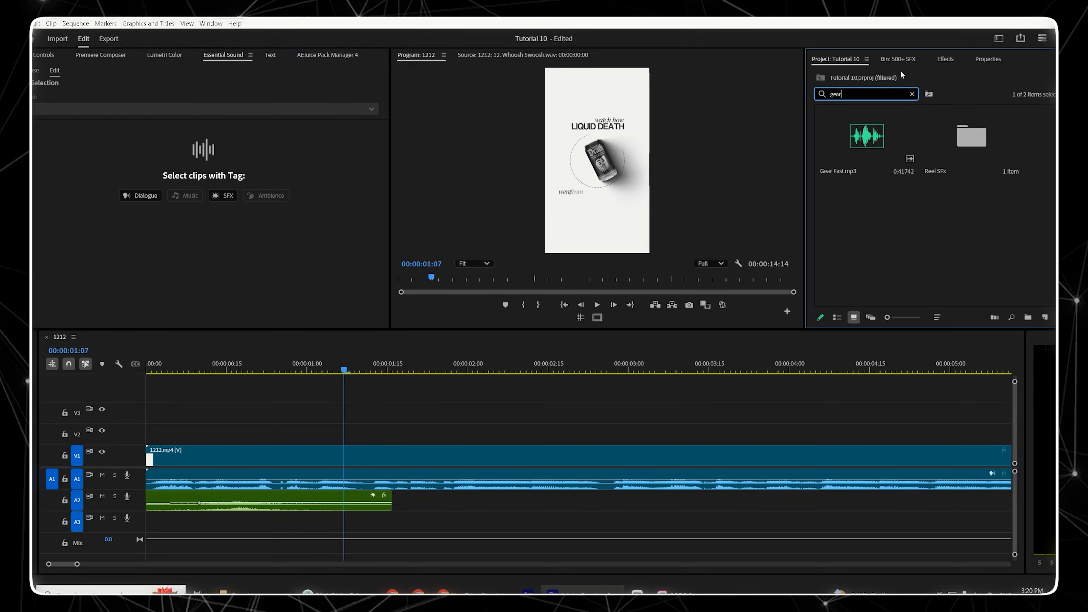
pyautogui.click(909, 60)
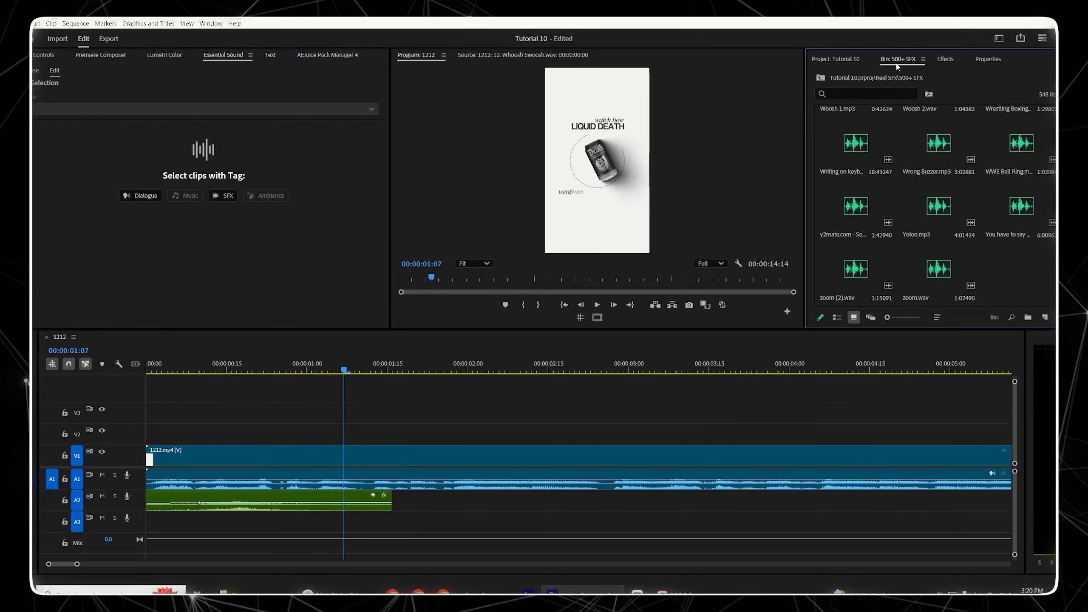
pyautogui.scroll(10, 949, 173)
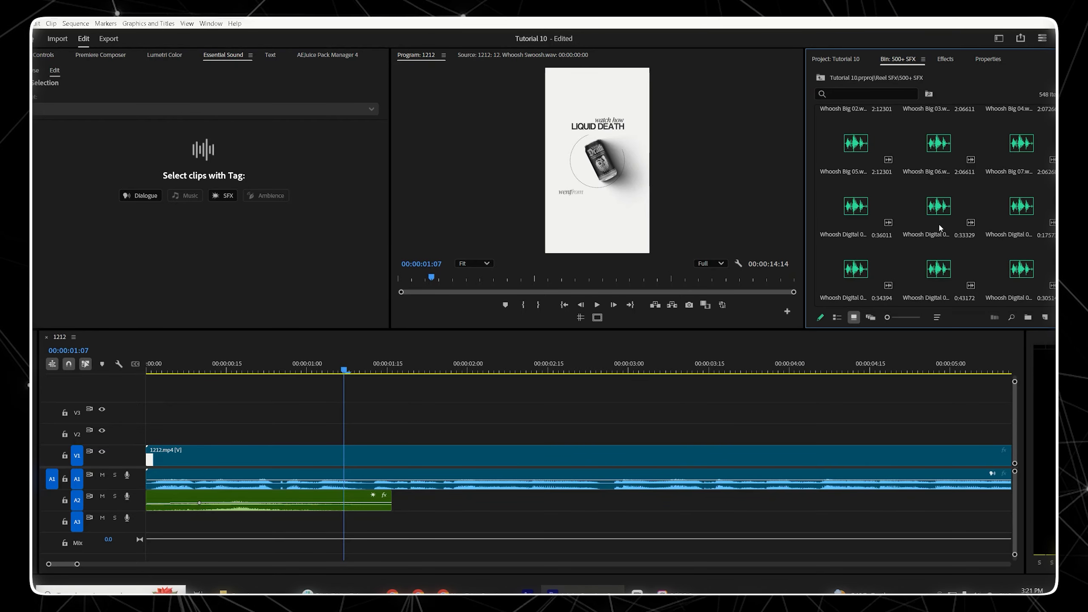
pyautogui.scroll(10, 939, 223)
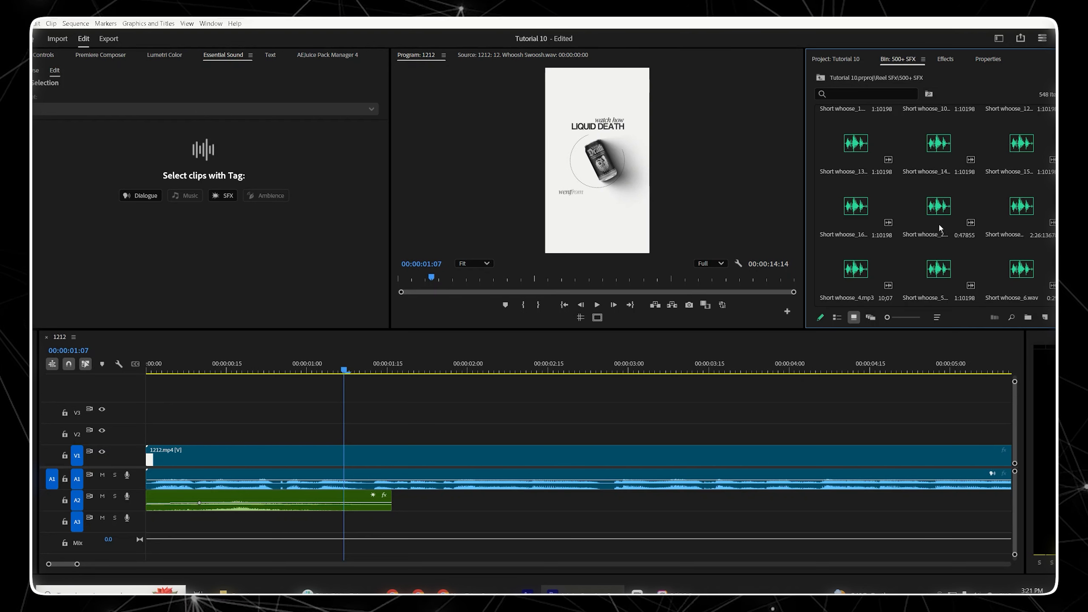
pyautogui.scroll(5, 939, 223)
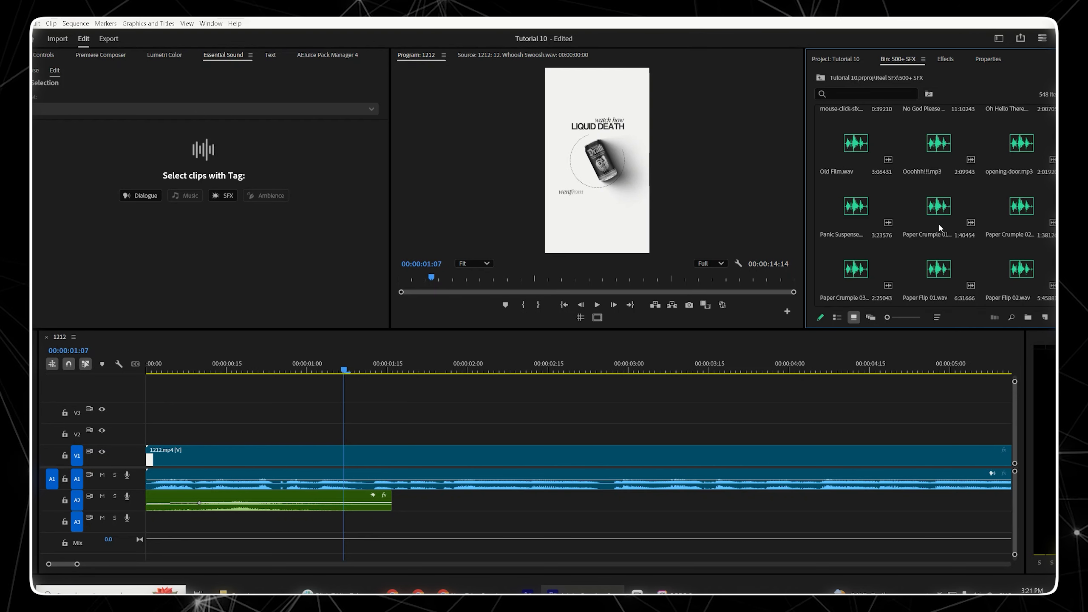
pyautogui.click(850, 60)
pyautogui.moveTo(843, 159); pyautogui.dragTo(316, 522)
# Step: Change the gear clip's label colour to purple
pyautogui.rightClick(395, 517)
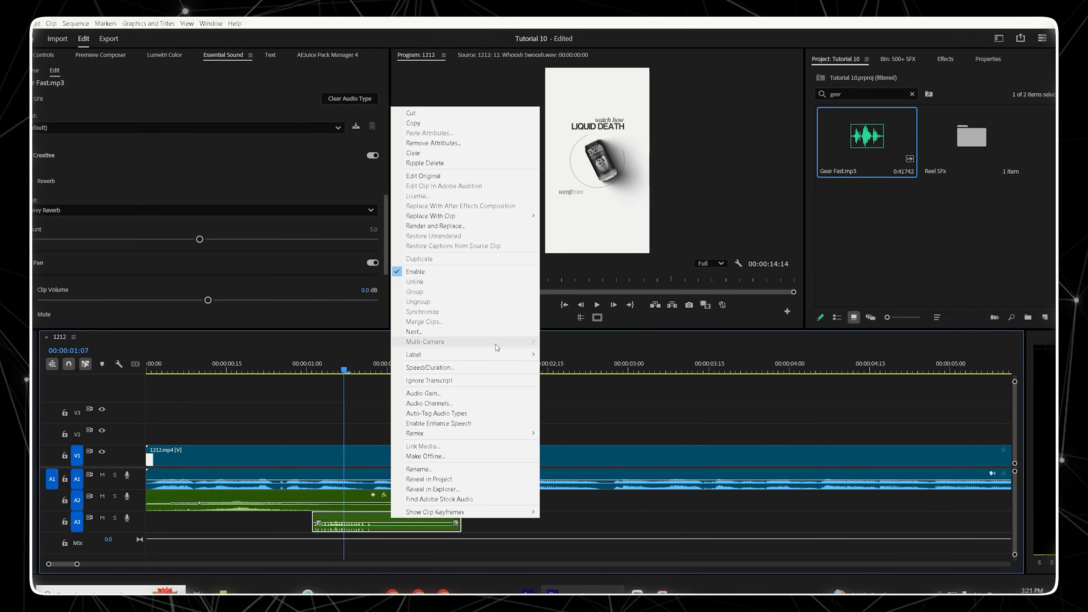
pyautogui.moveTo(532, 355)
pyautogui.click(557, 399)
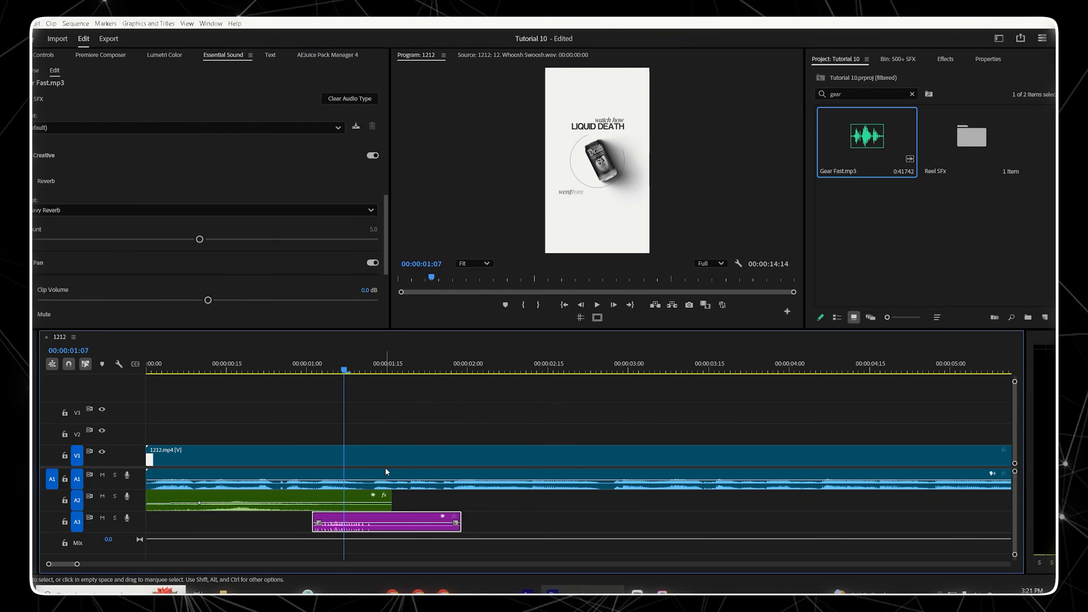
# Step: Move the gear clip earlier so it starts at about 00:00:00:20
pyautogui.scroll(-2, 354, 454)
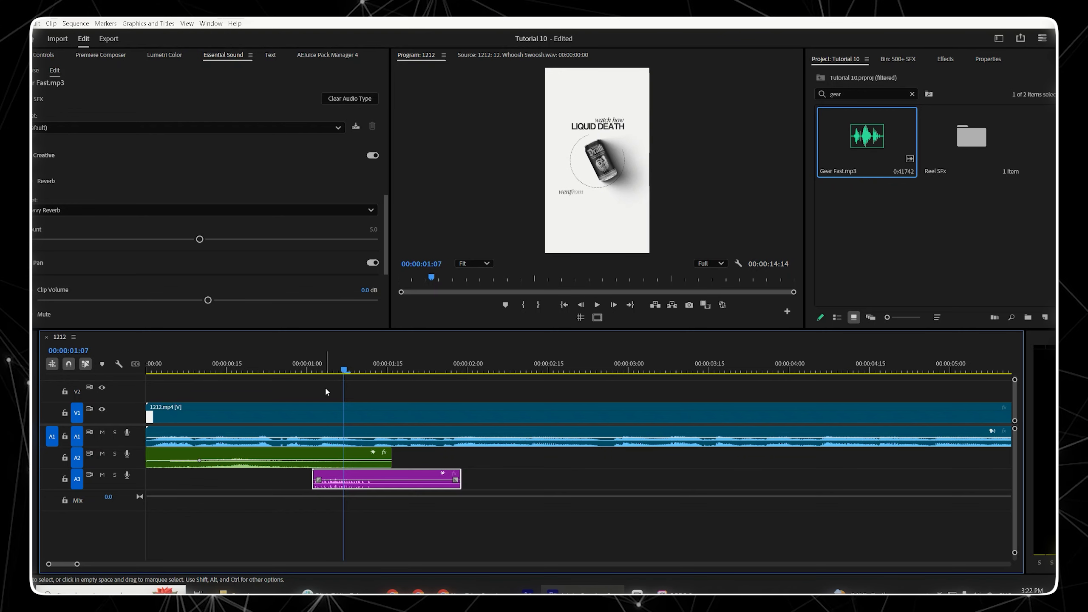
pyautogui.click(258, 371)
pyautogui.press('space')
pyautogui.press('space')
pyautogui.click(253, 370)
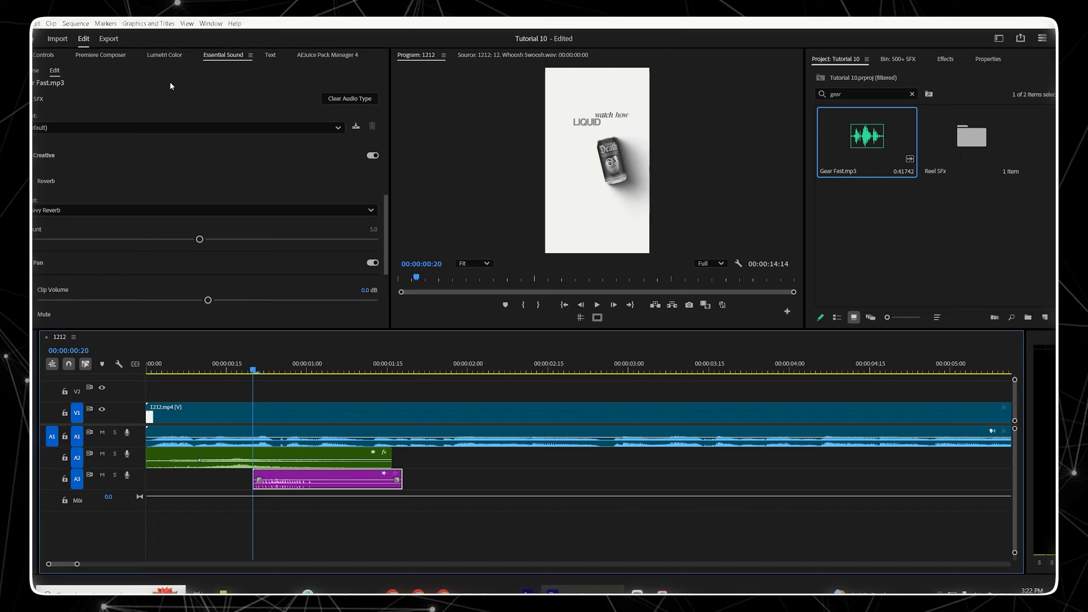
# Step: Add volume keyframes to the gear clip: -8 dB at about 00:00:00:28 and -10 dB at its start
pyautogui.click(44, 54)
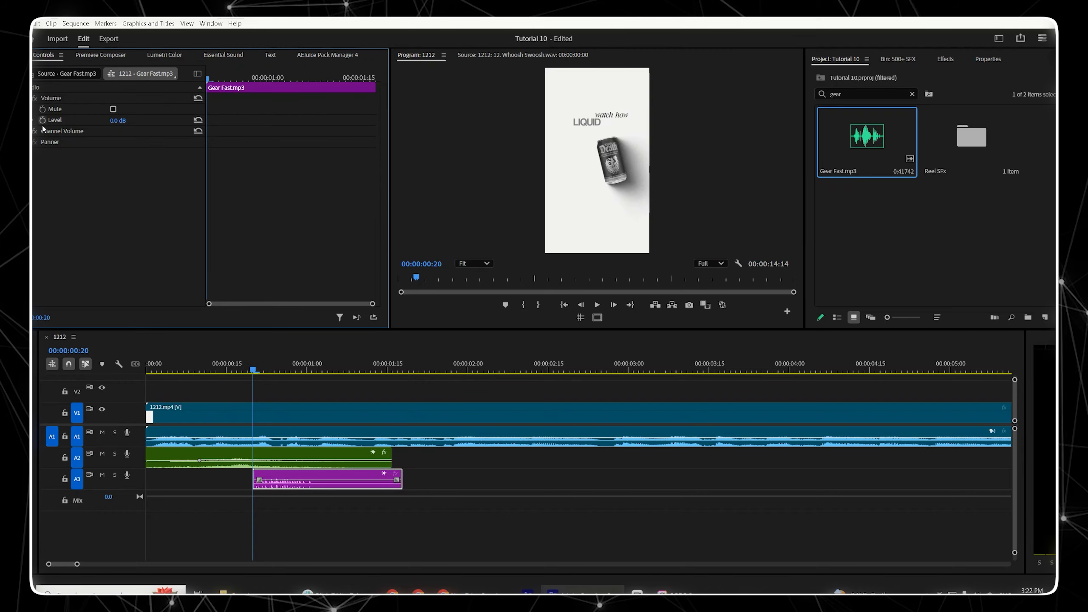
pyautogui.click(255, 79)
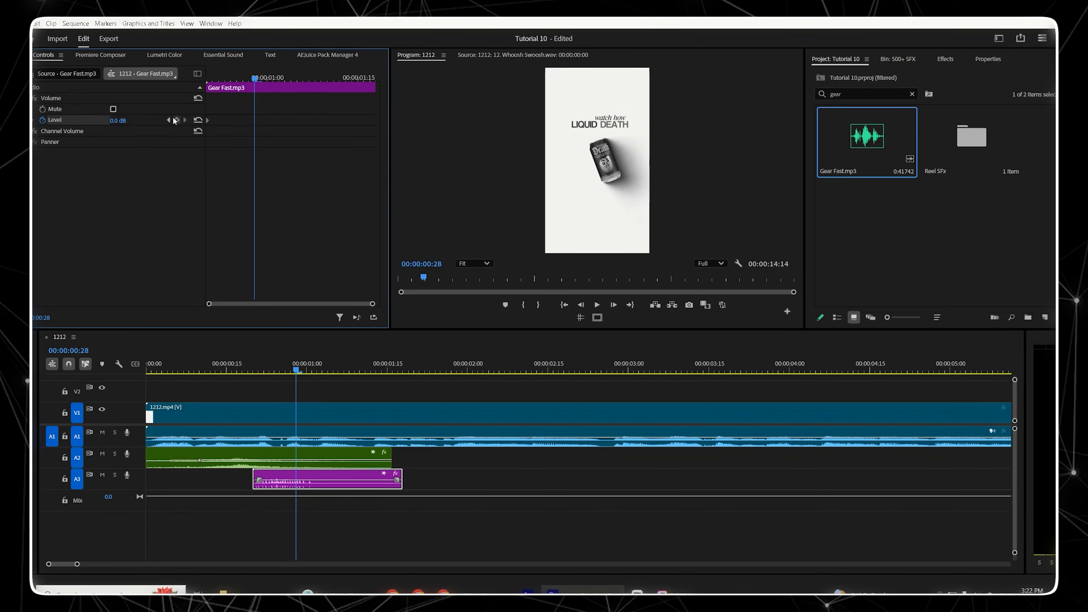
pyautogui.click(177, 120)
pyautogui.click(125, 120)
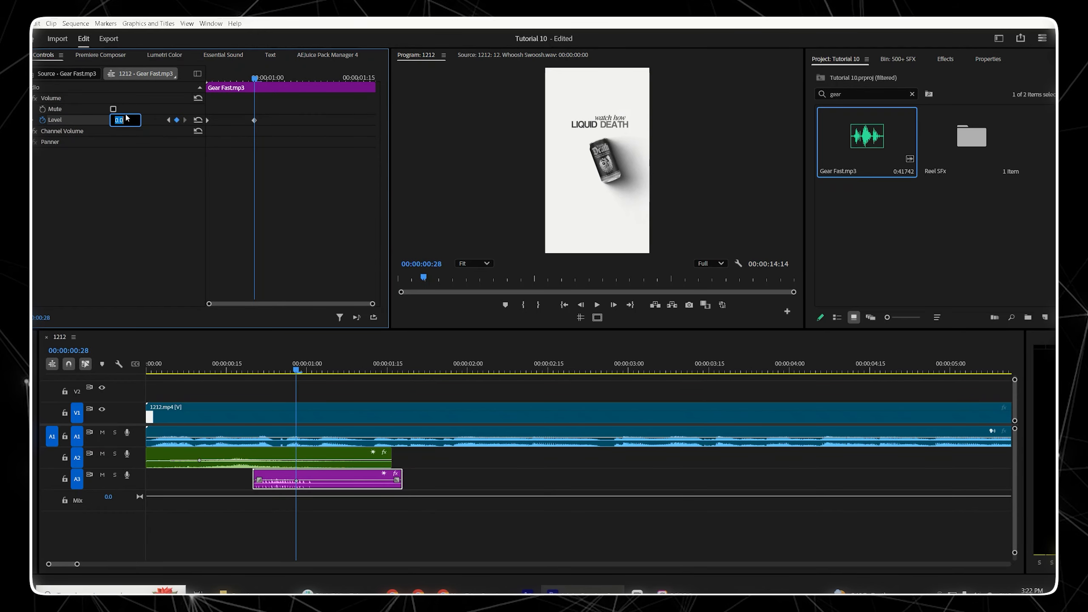
pyautogui.write('-8')
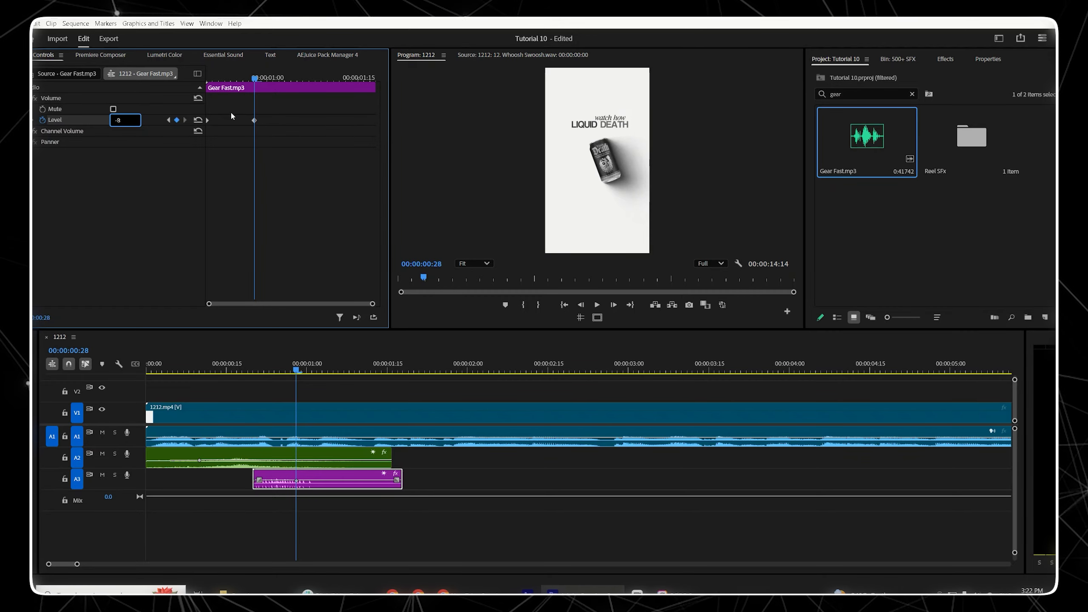
pyautogui.press('Return')
pyautogui.moveTo(231, 80); pyautogui.dragTo(206, 80)
pyautogui.click(124, 120)
pyautogui.write('-10')
# Step: Move the gear clip later so it starts at about 00:00:01:00
pyautogui.click(151, 259)
pyautogui.moveTo(253, 369); pyautogui.dragTo(121, 372)
pyautogui.press('space')
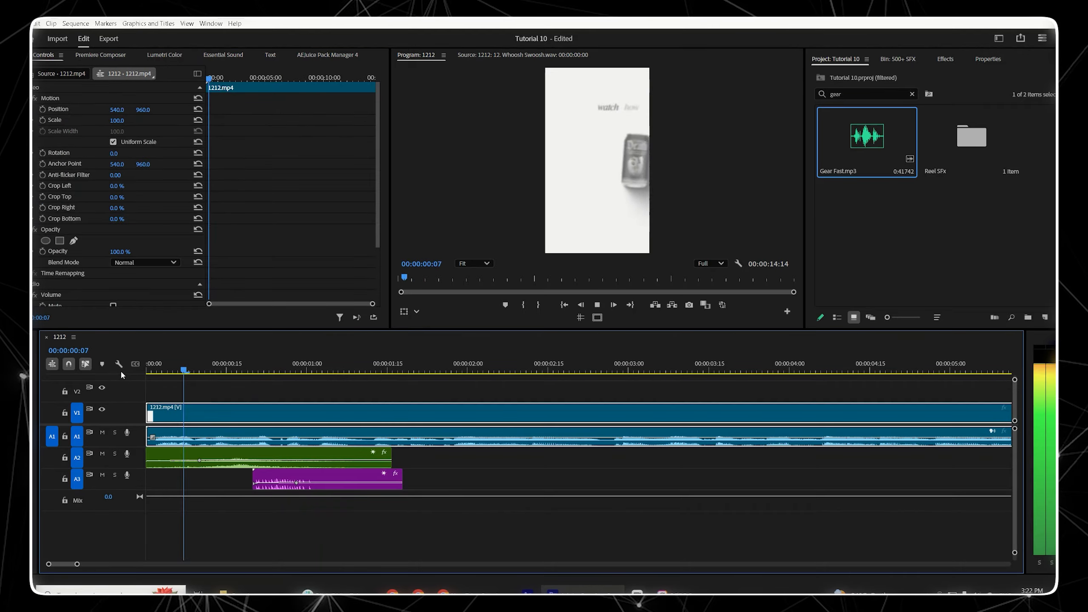
pyautogui.press('space')
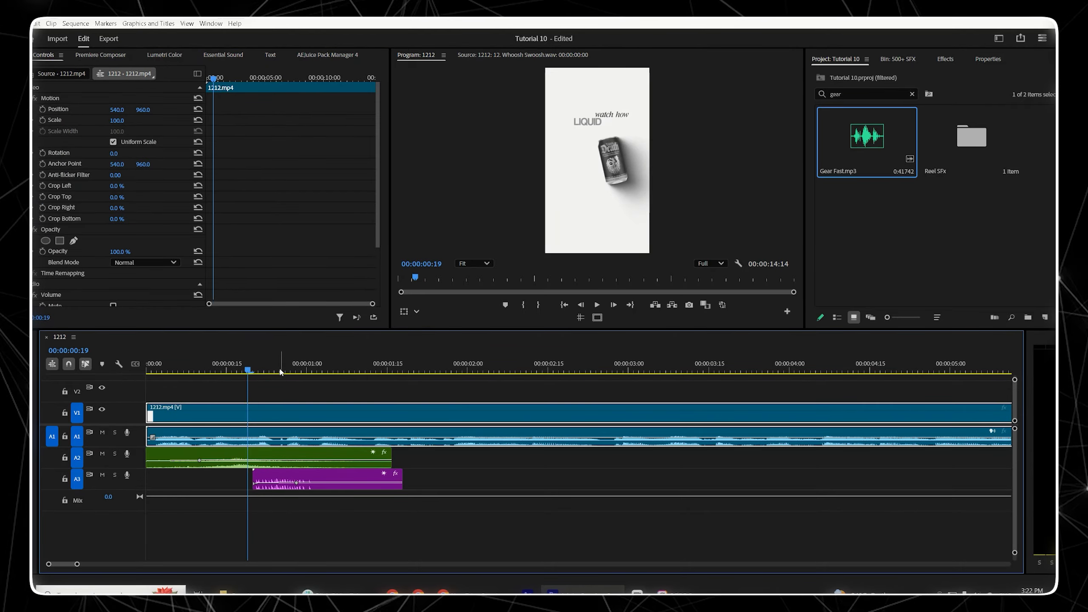
pyautogui.click(318, 369)
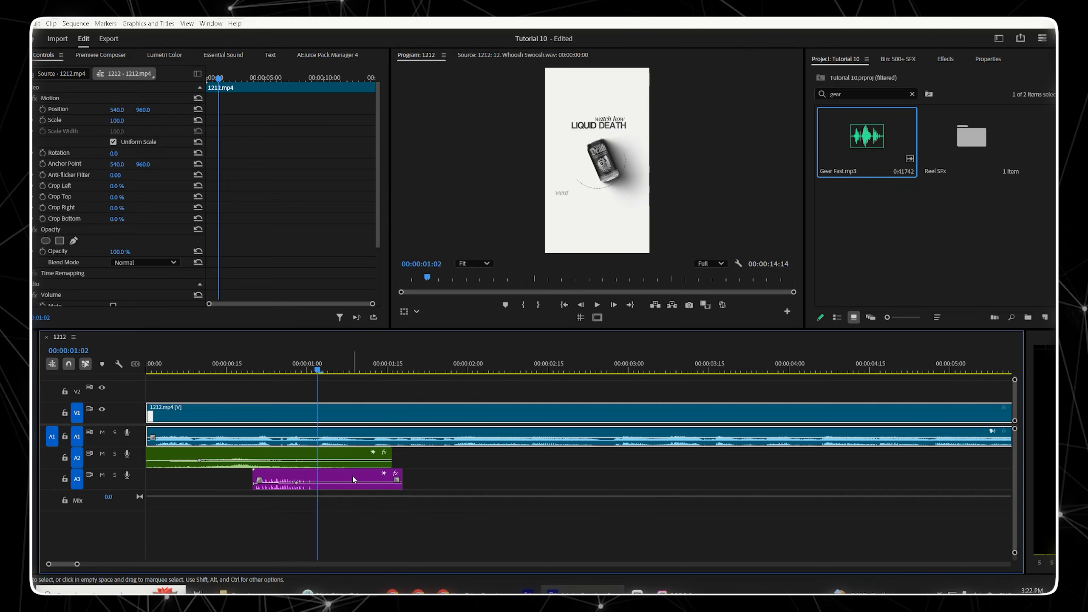
pyautogui.moveTo(351, 480); pyautogui.dragTo(402, 483)
# Step: Play back the opening of the sequence to review the gear sound's timing
pyautogui.click(288, 358)
pyautogui.press('space')
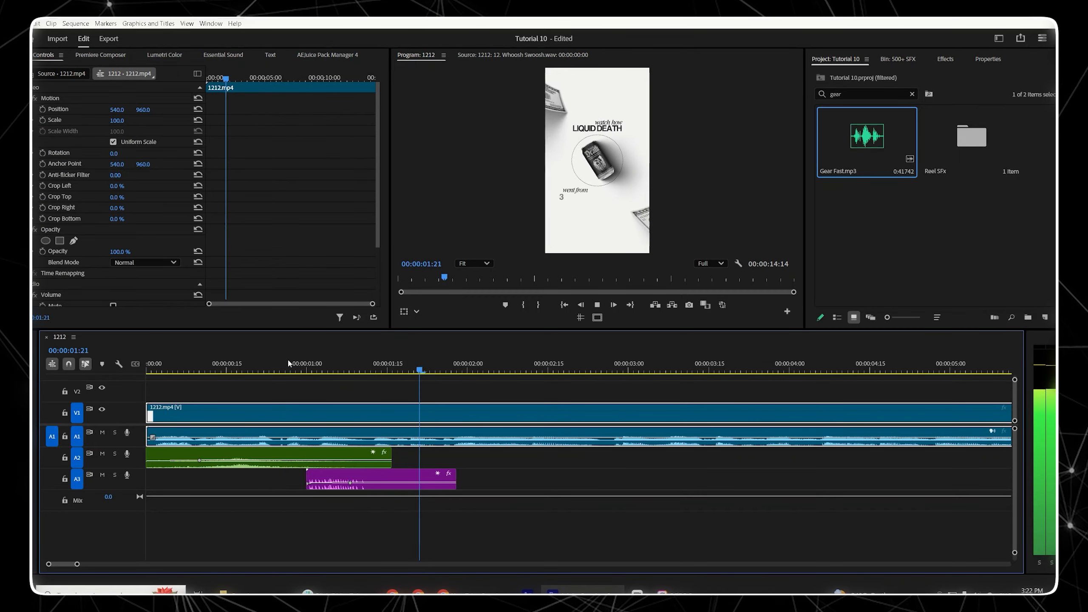
pyautogui.press('space')
pyautogui.press('space')
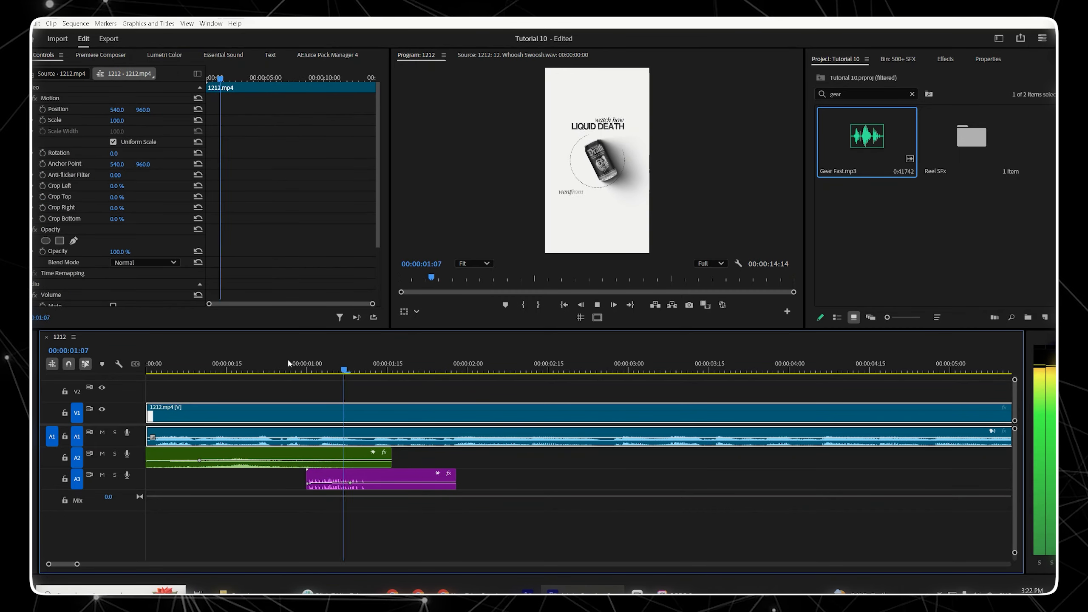
pyautogui.press('space')
pyautogui.click(461, 399)
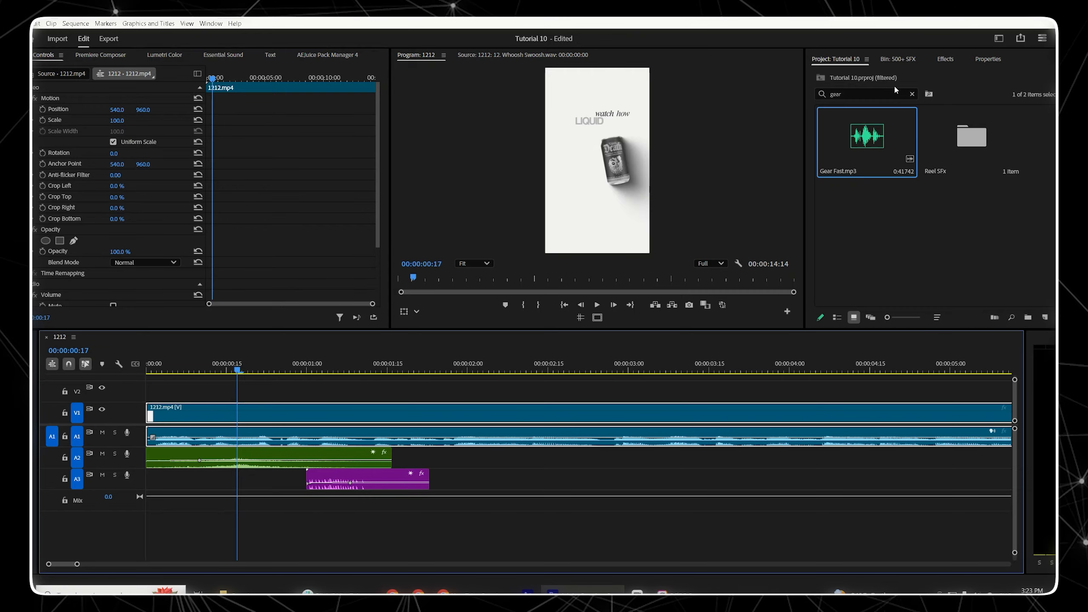
# Step: Search the project for typ and open the Type sound in the source monitor
pyautogui.moveTo(859, 92); pyautogui.dragTo(797, 104)
pyautogui.write('typ')
pyautogui.click(942, 136)
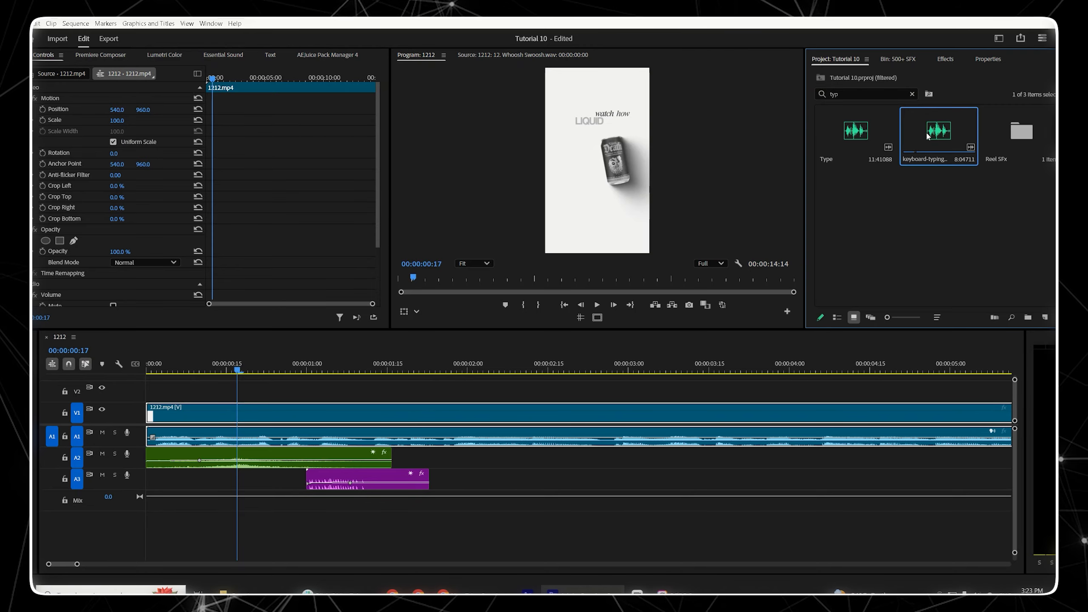
pyautogui.doubleClick(853, 132)
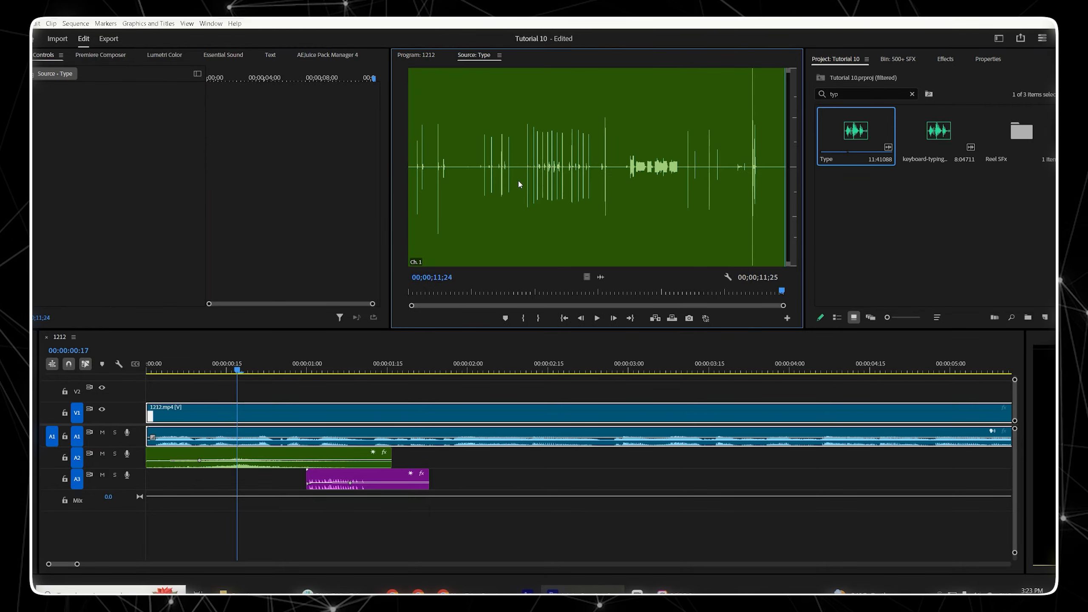
# Step: Set in and out points on the Type sound at about 00;00;04;06 and 00;00;05;07
pyautogui.click(629, 170)
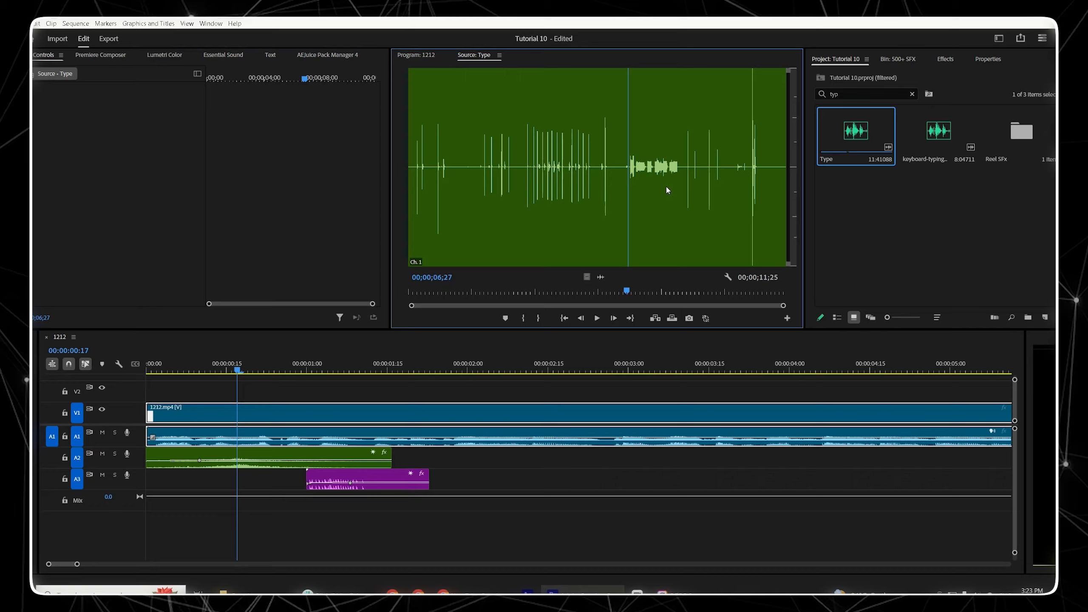
pyautogui.click(542, 292)
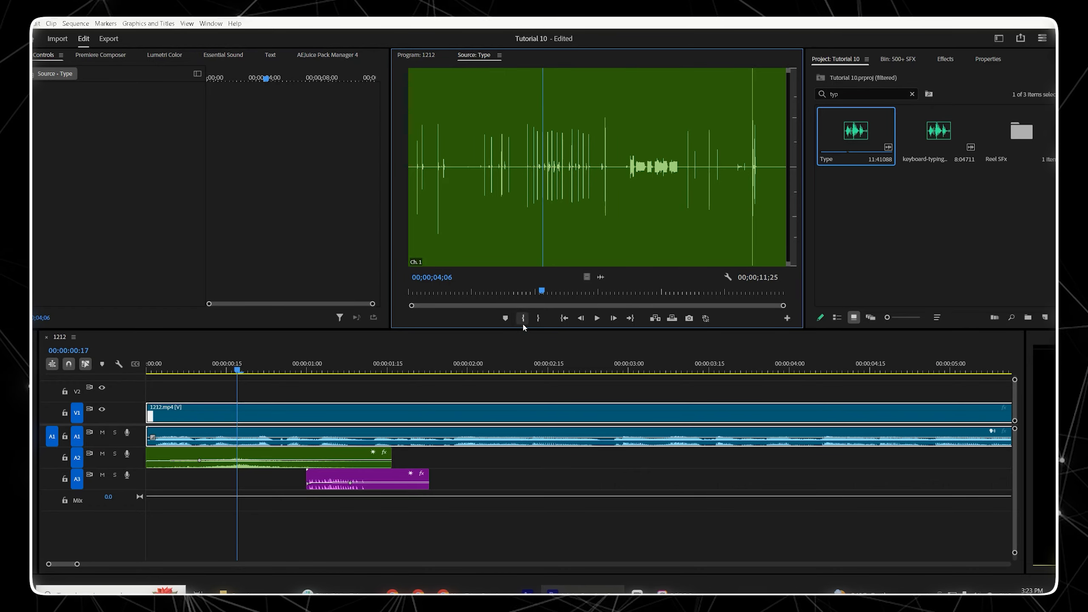
pyautogui.click(525, 319)
pyautogui.press('space')
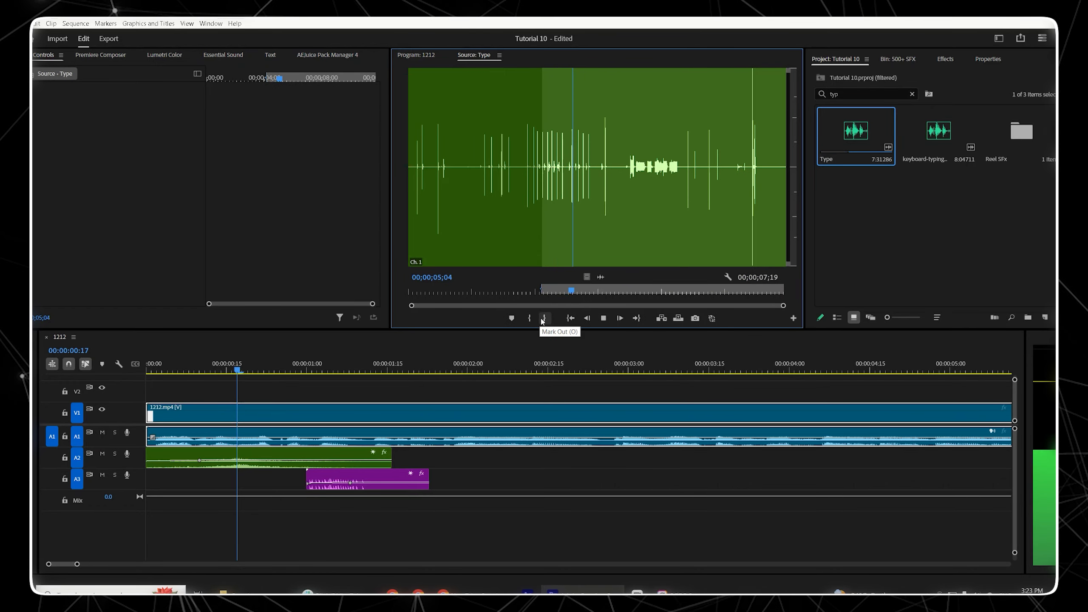
pyautogui.press('space')
pyautogui.click(545, 319)
# Step: Place the marked Type section on a new track A4 starting at about 00:00:00:14
pyautogui.moveTo(599, 276); pyautogui.dragTo(216, 525)
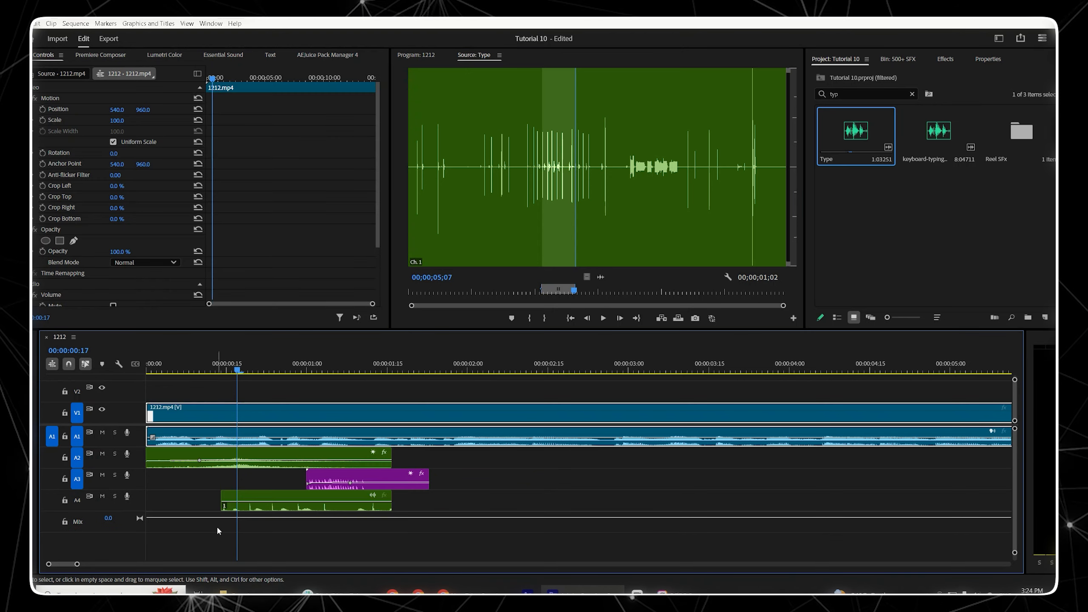
# Step: Change the Type clip's label colour to purple
pyautogui.click(261, 493)
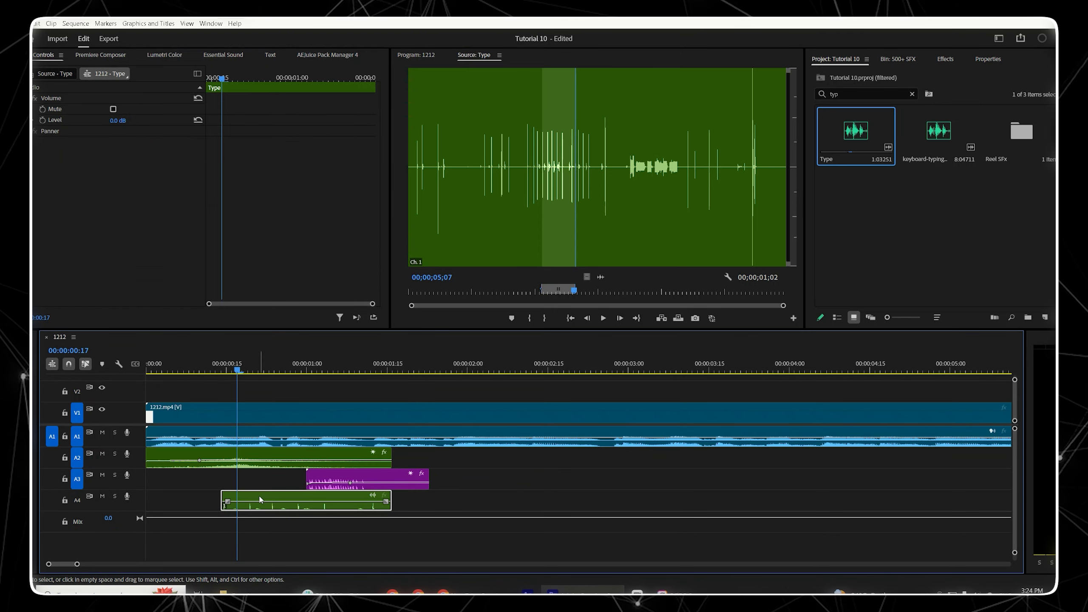
pyautogui.rightClick(262, 492)
pyautogui.moveTo(311, 333)
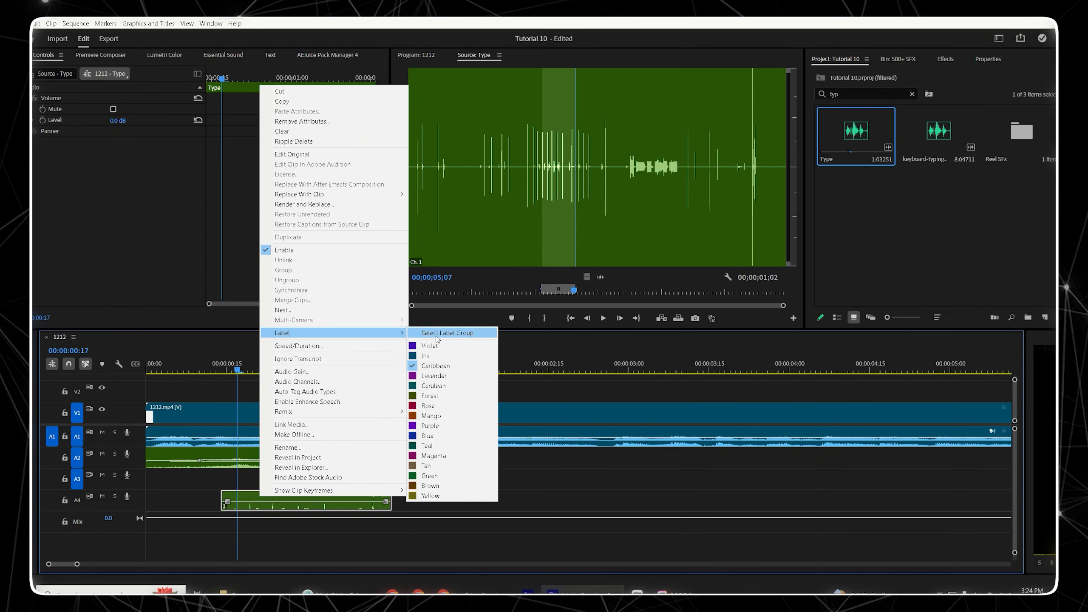
pyautogui.click(429, 426)
# Step: Add two volume keyframes on the Type clip, lowering the first to -16.7 dB for a fade-in
pyautogui.click(42, 120)
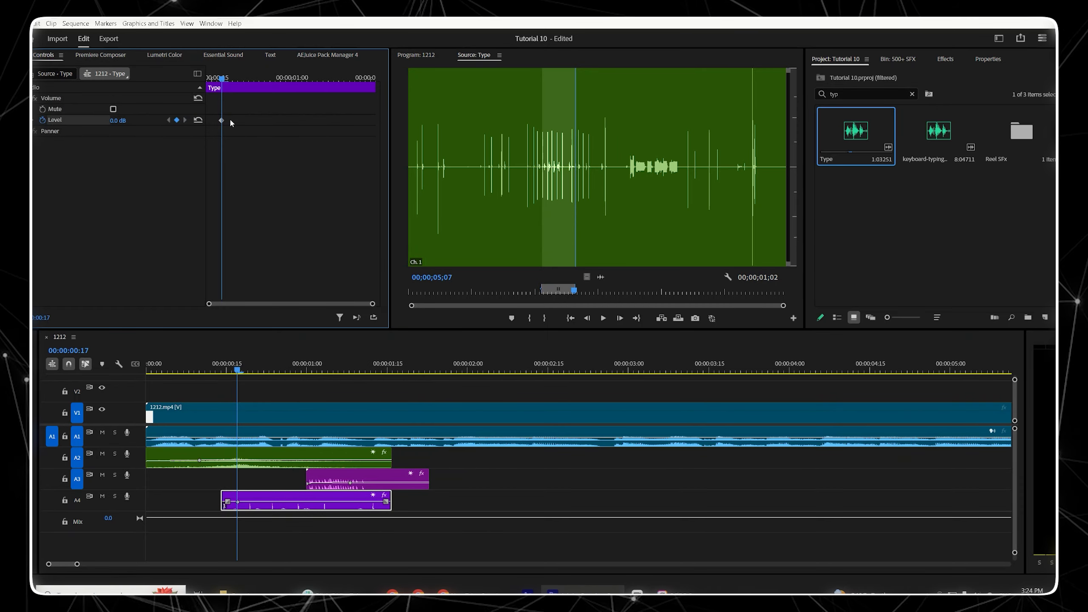
pyautogui.moveTo(222, 120); pyautogui.dragTo(266, 121)
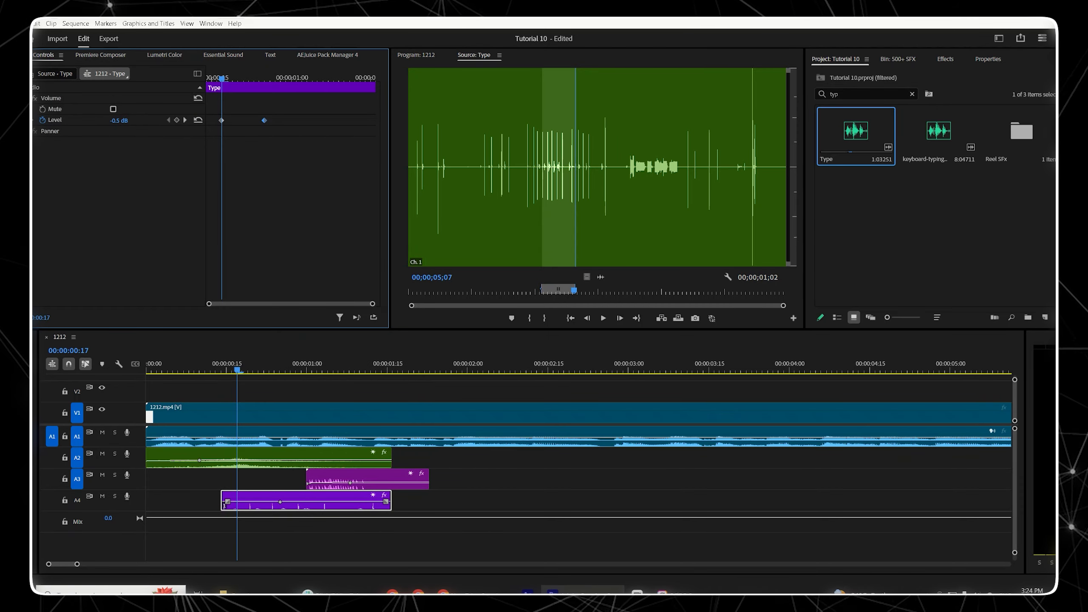
pyautogui.click(185, 120)
pyautogui.moveTo(129, 122); pyautogui.dragTo(112, 123)
pyautogui.click(168, 120)
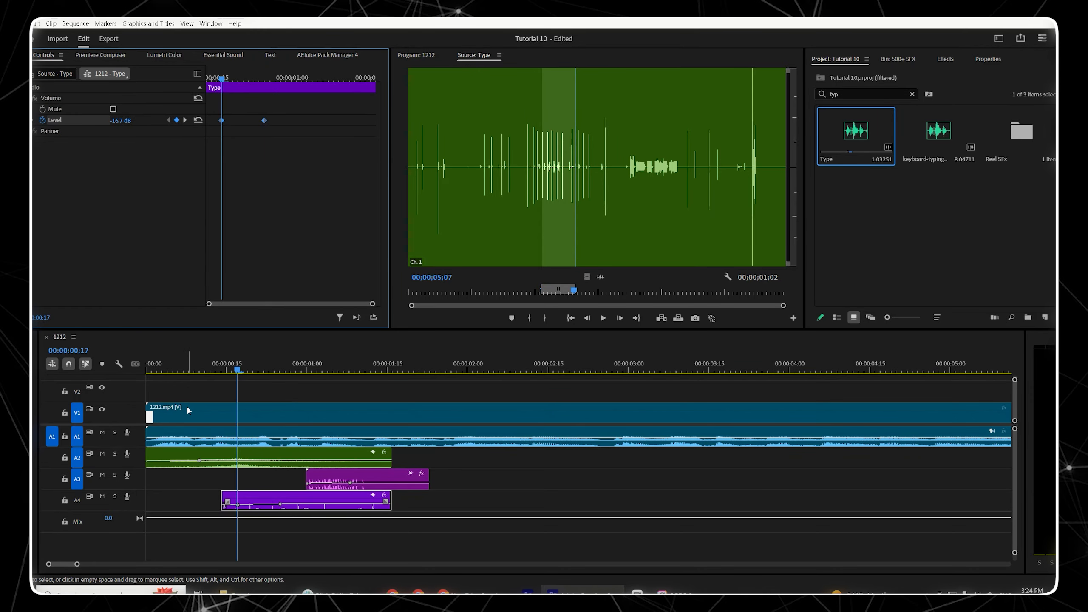
# Step: Play back the opening to review the typing sound's fade-in
pyautogui.click(187, 407)
pyautogui.press('space')
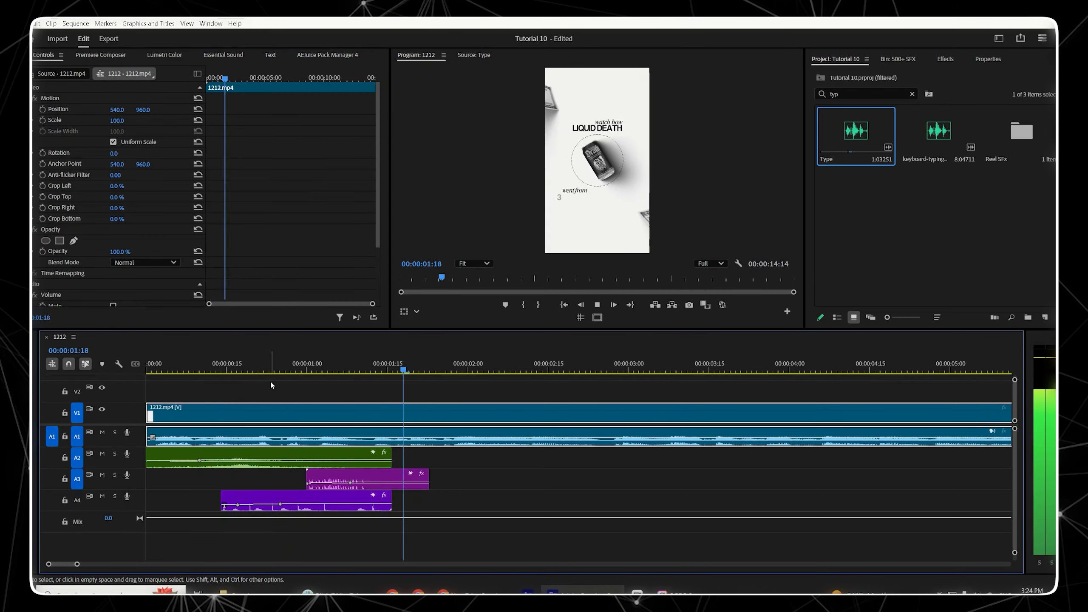
pyautogui.press('space')
pyautogui.click(215, 369)
pyautogui.press('space')
pyautogui.press('space')
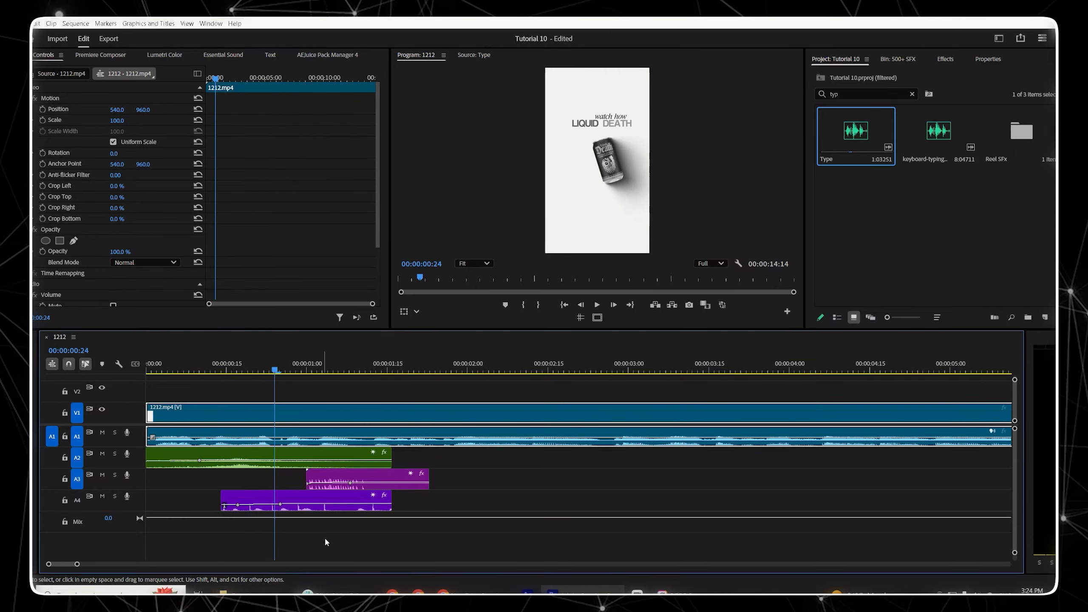
pyautogui.click(320, 501)
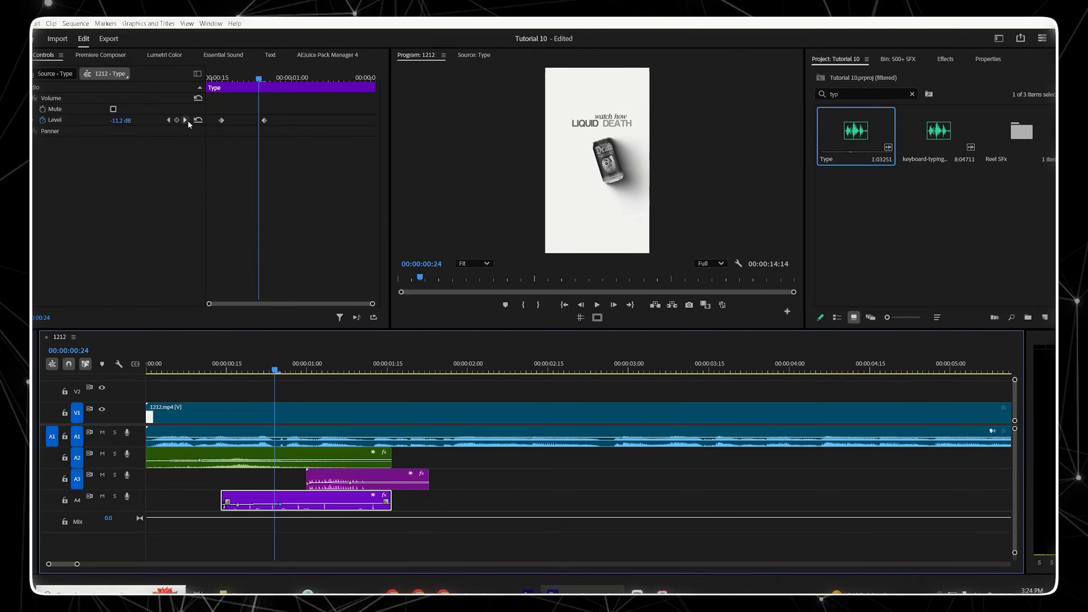
pyautogui.click(215, 364)
pyautogui.press('space')
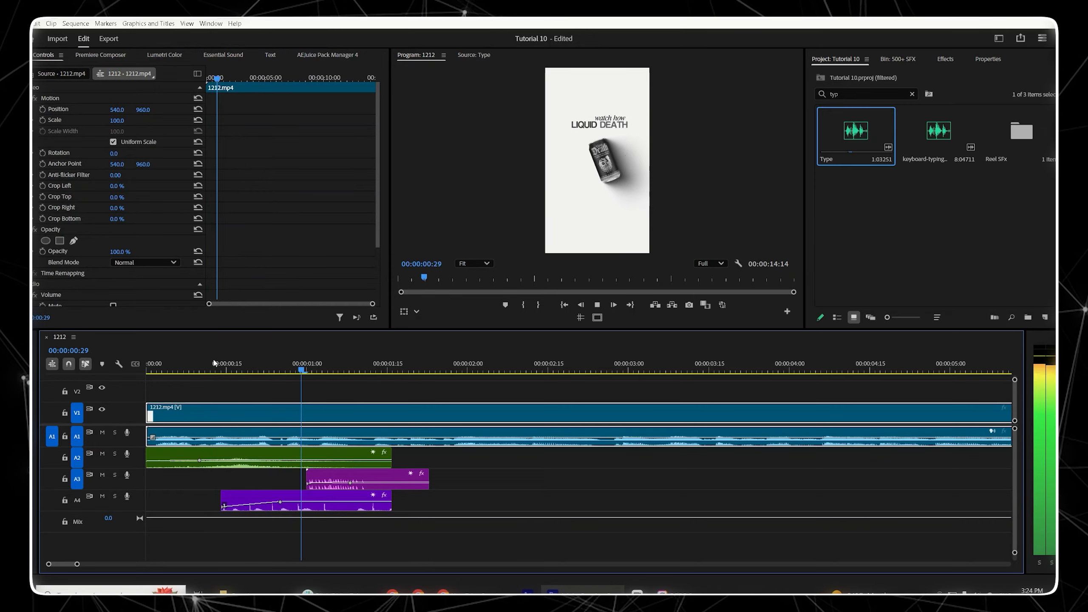
pyautogui.press('space')
# Step: Extend the Type clip's end to about 00:00:02:06
pyautogui.moveTo(391, 500); pyautogui.dragTo(480, 493)
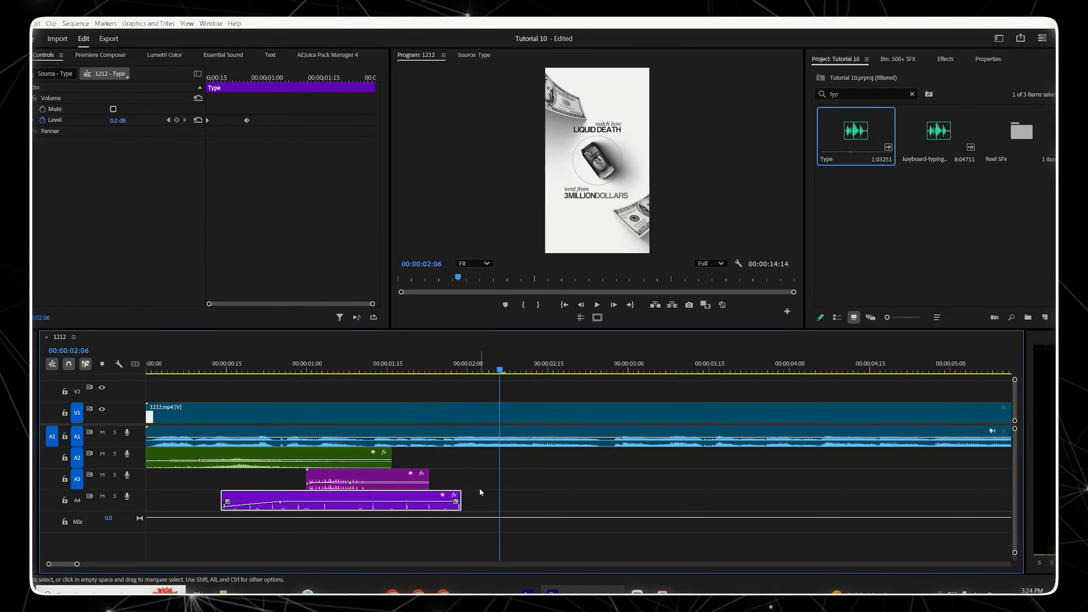
pyautogui.moveTo(359, 362); pyautogui.dragTo(446, 364)
pyautogui.moveTo(459, 501); pyautogui.dragTo(505, 499)
pyautogui.hotkey('ctrl', 'z')
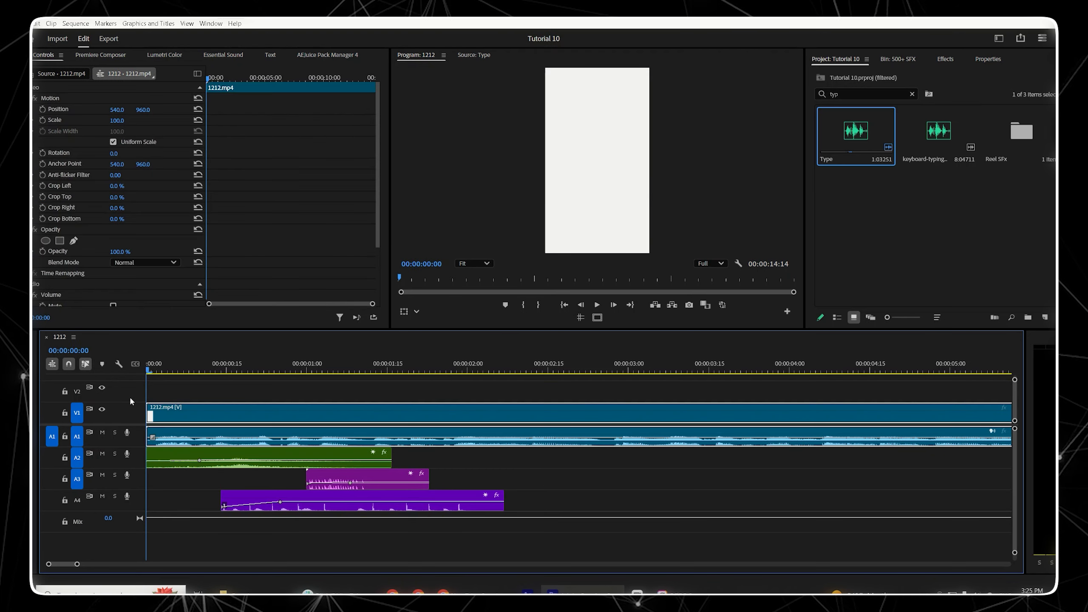
# Step: Play back the sequence to review the mixed sound effects
pyautogui.press('space')
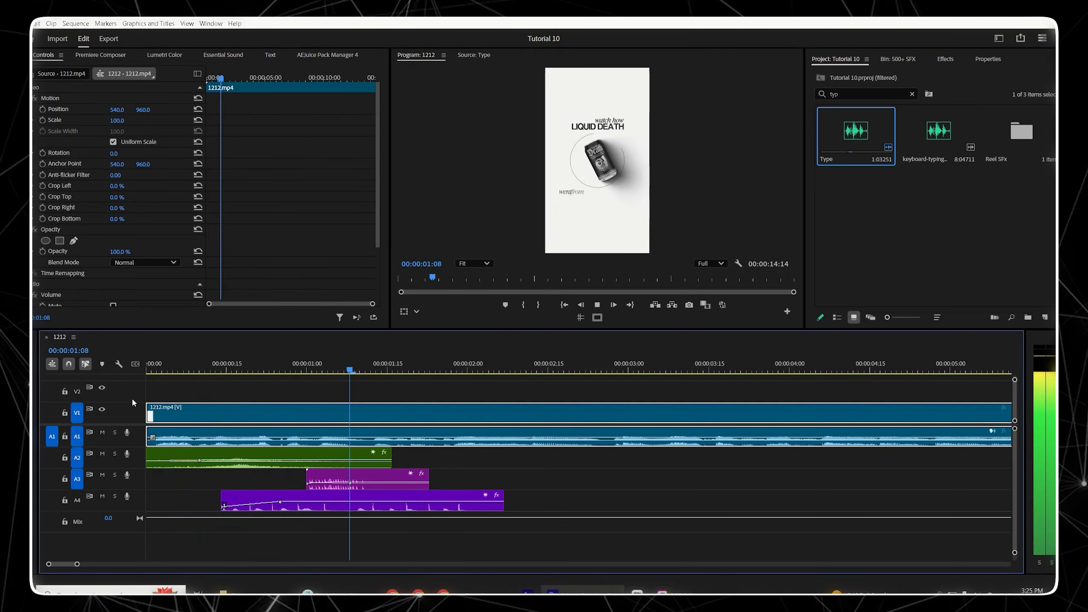
pyautogui.click(170, 365)
pyautogui.press('space')
pyautogui.press('space')
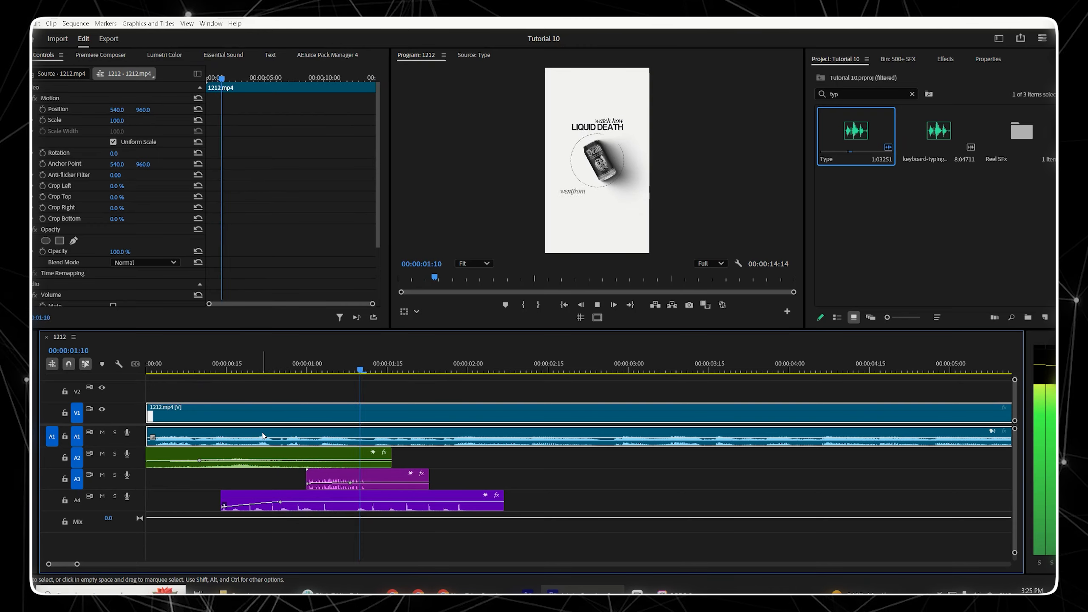
pyautogui.press('space')
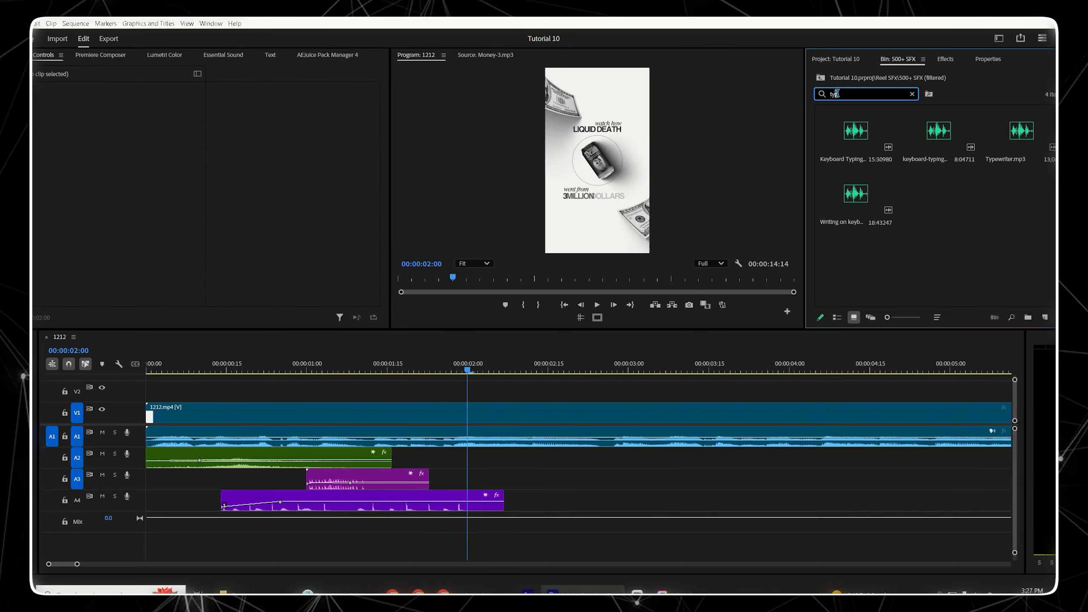
# Step: Search the SFX bin for Money and place Money-1.mp3 on track A2 starting at about 00:00:01:17
pyautogui.write('Money')
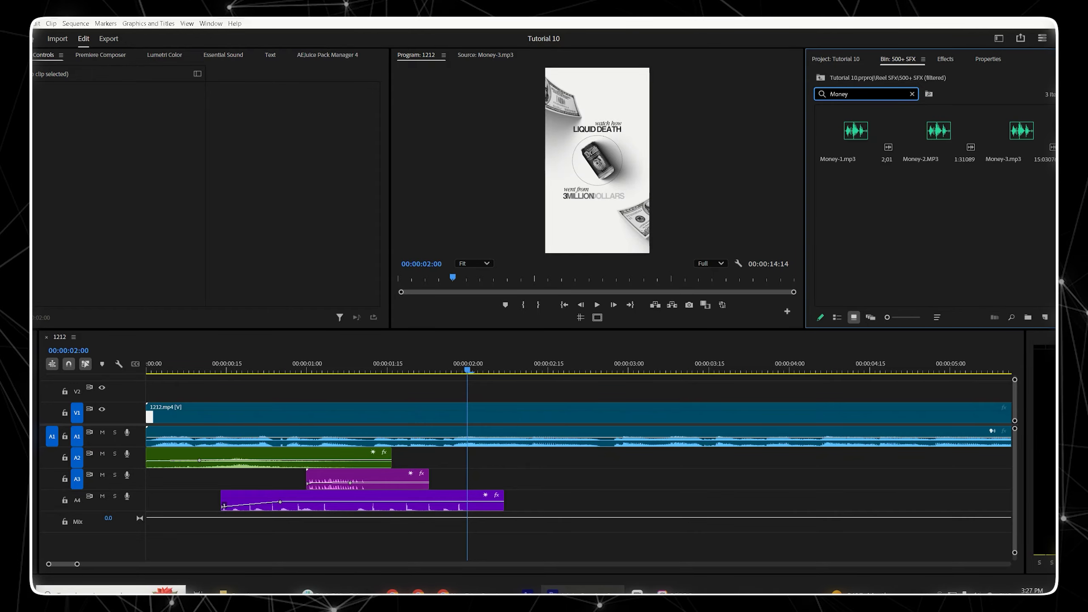
pyautogui.click(861, 142)
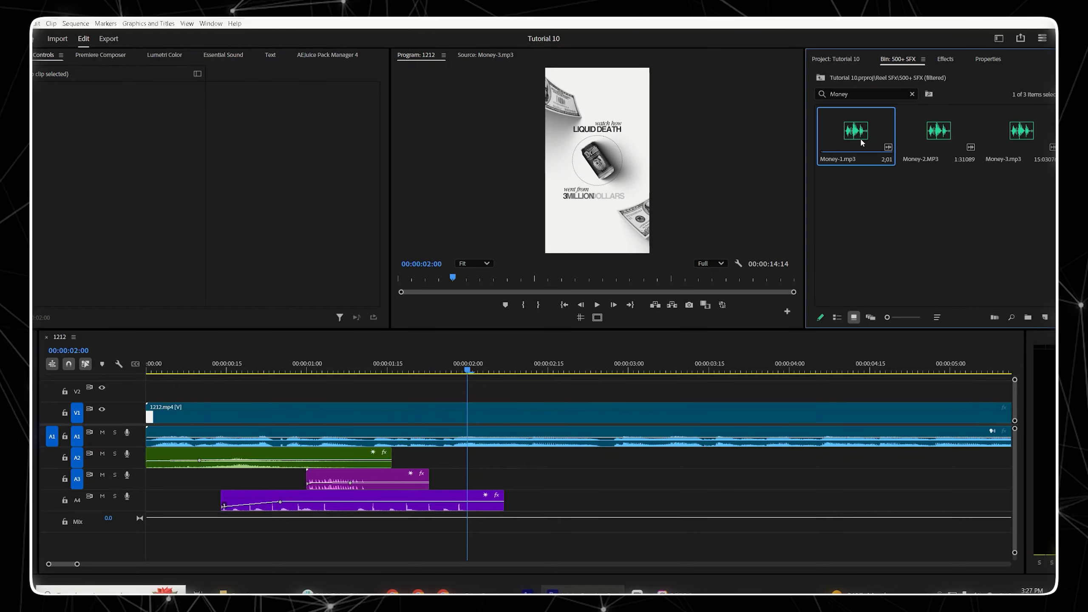
pyautogui.click(930, 134)
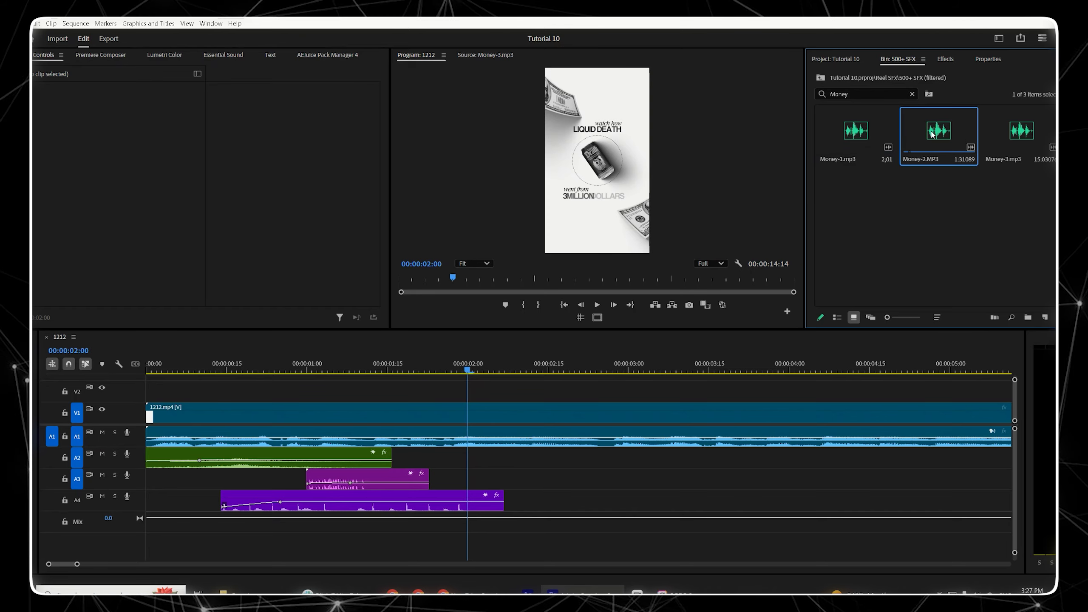
pyautogui.click(1013, 136)
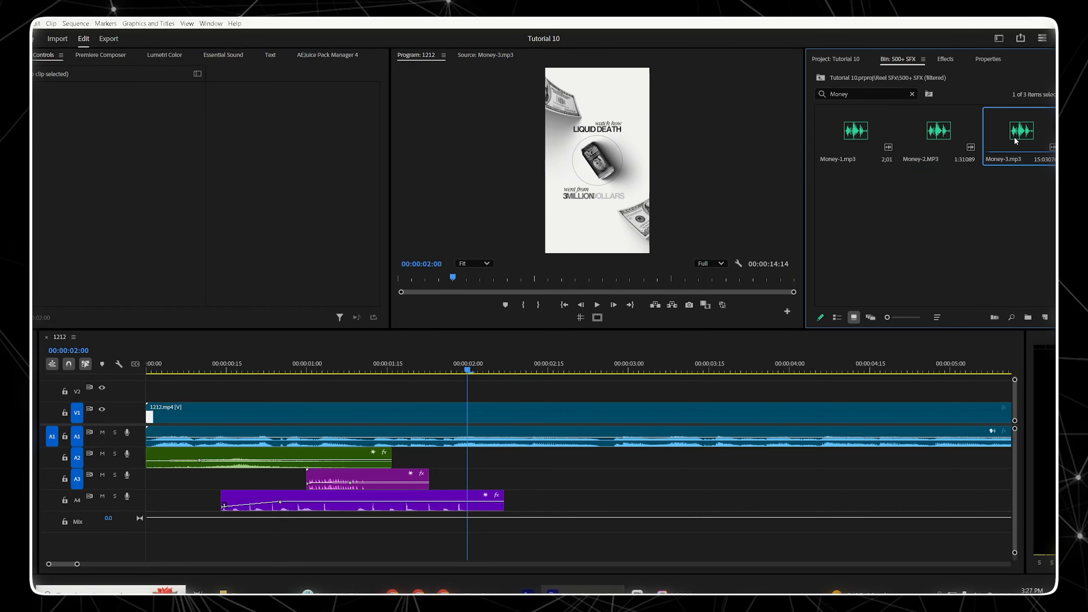
pyautogui.click(864, 133)
pyautogui.moveTo(865, 134); pyautogui.dragTo(387, 458)
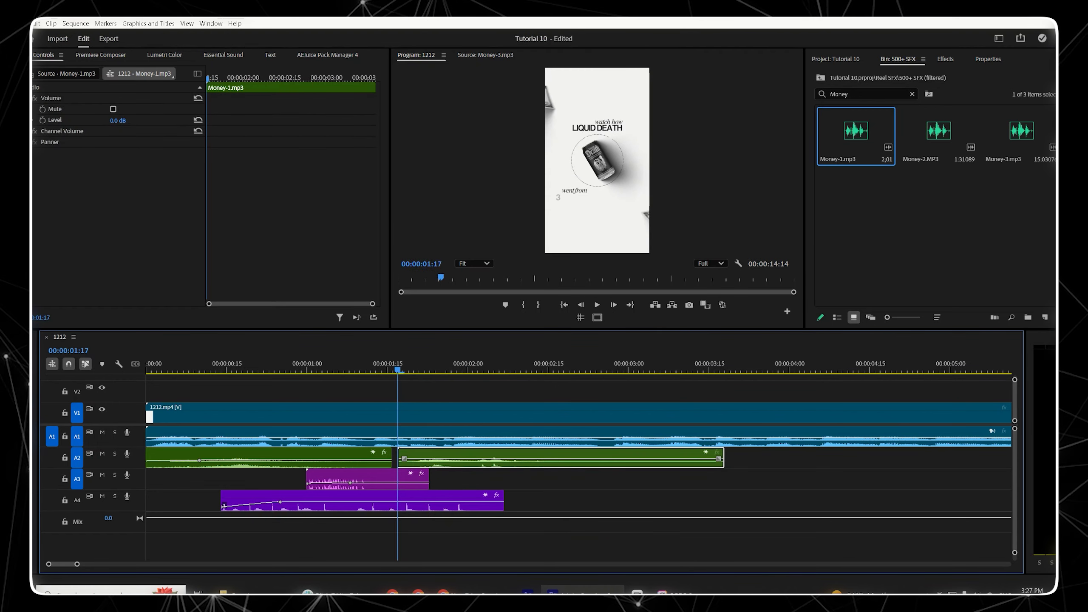
# Step: Add Level keyframes to the Money-1 clip at its start and at about 00:00:02:05, then preview them
pyautogui.click(42, 120)
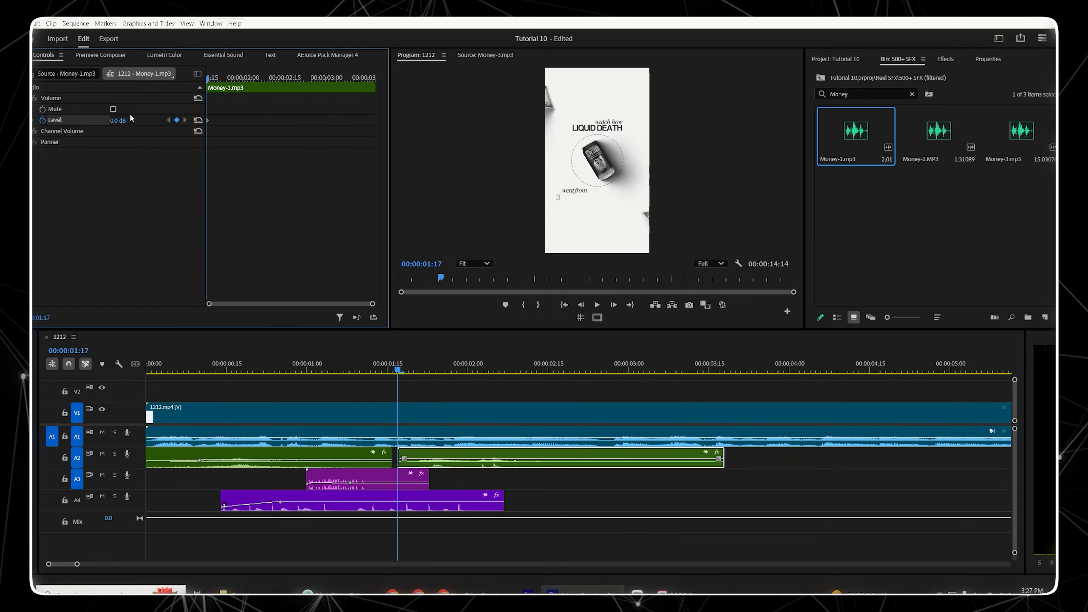
pyautogui.click(256, 78)
pyautogui.click(176, 120)
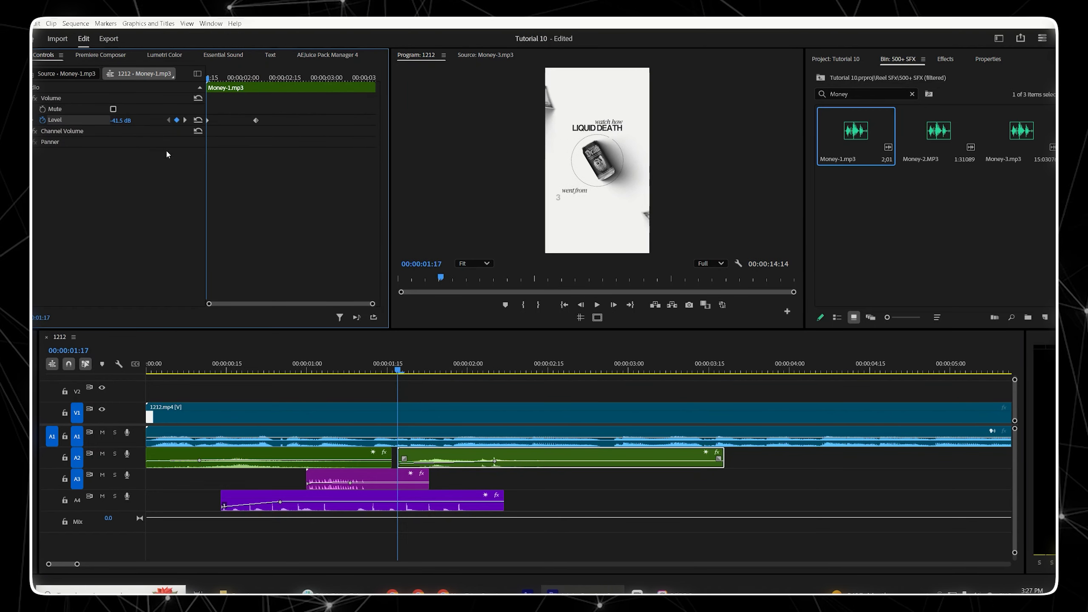
pyautogui.press('space')
pyautogui.press('space')
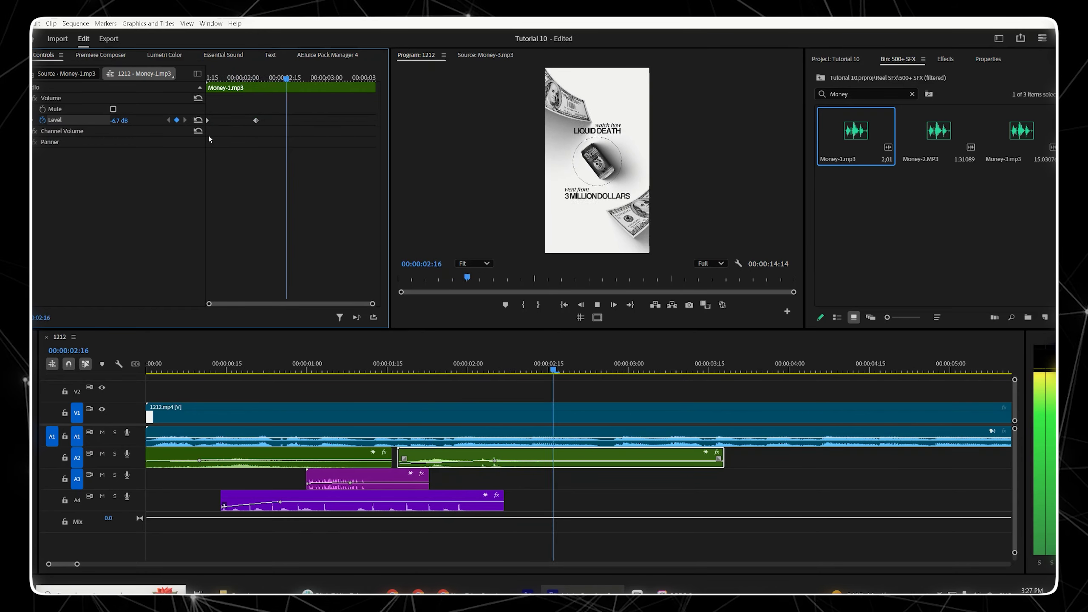
# Step: Shorten the Money-1 clip on track A2 so it ends at about 00:00:02:18
pyautogui.press('space')
pyautogui.moveTo(734, 464); pyautogui.dragTo(565, 489)
pyautogui.click(598, 459)
# Step: Play back the sequence from the start to review the money sound
pyautogui.moveTo(317, 366); pyautogui.dragTo(148, 377)
pyautogui.press('space')
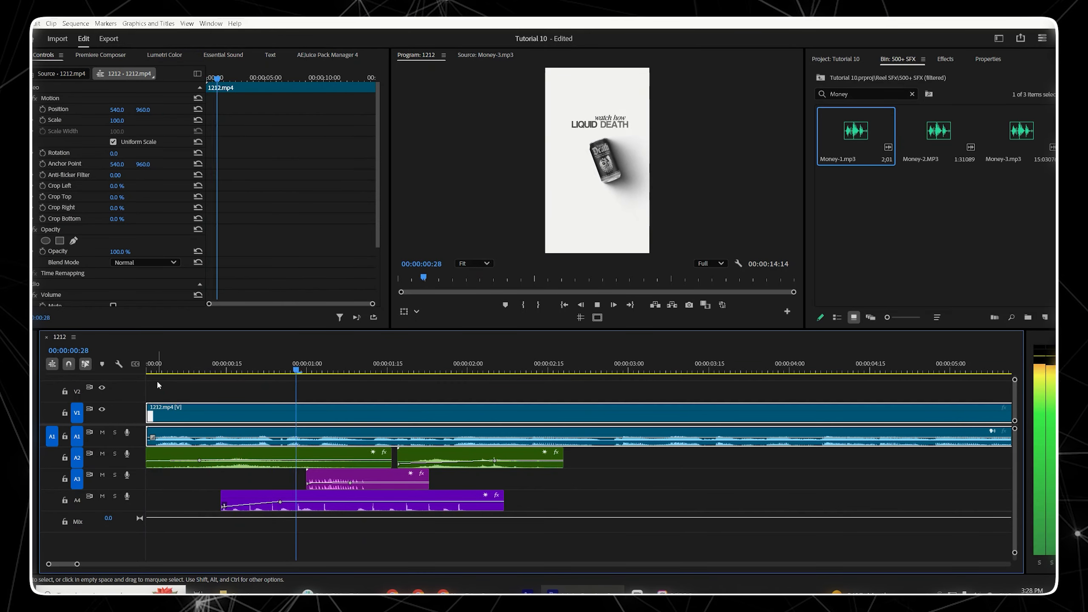
pyautogui.press('space')
pyautogui.click(371, 396)
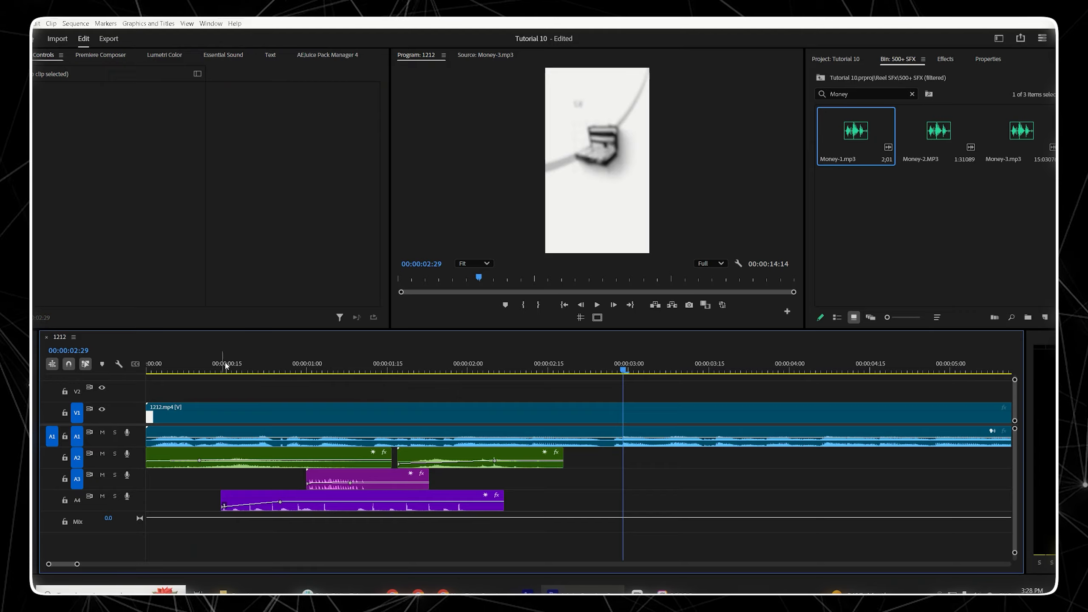
pyautogui.click(167, 373)
pyautogui.press('space')
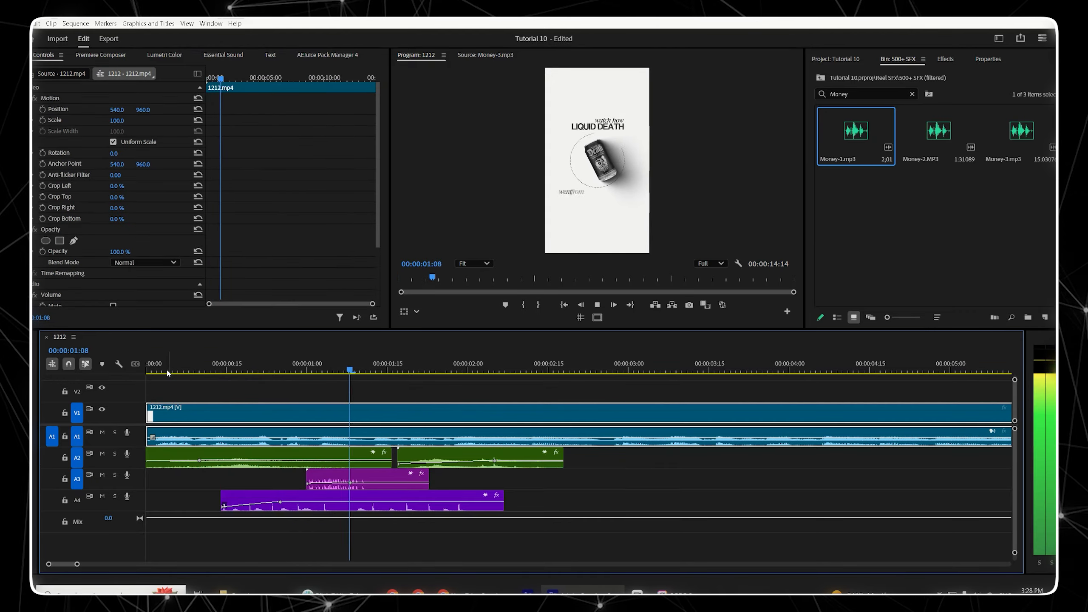
pyautogui.press('space')
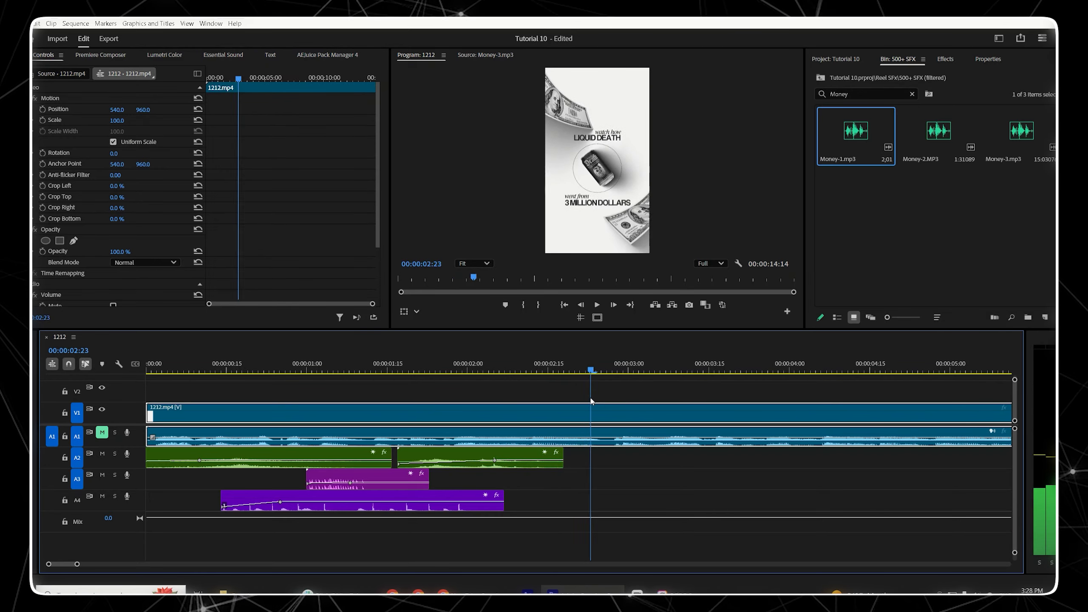
pyautogui.moveTo(586, 403)
pyautogui.mouseDown()
pyautogui.moveTo(611, 395)
pyautogui.moveTo(577, 410)
pyautogui.moveTo(606, 399)
pyautogui.mouseUp()
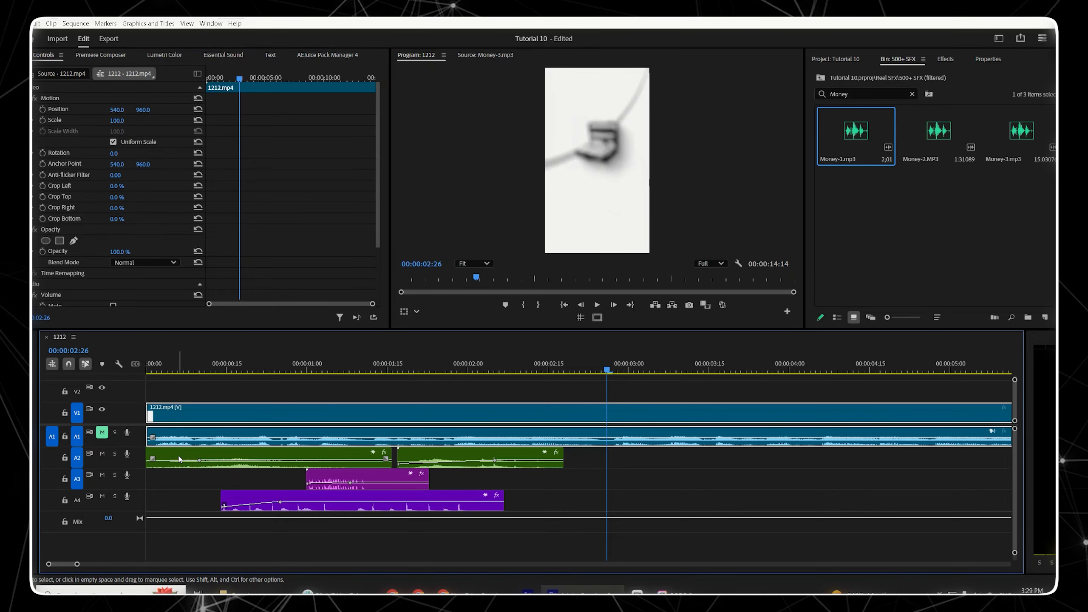
# Step: Paste a copy of the Whoosh Swoosh clip at about 00:00:02:26 and unmute track A1
pyautogui.click(238, 462)
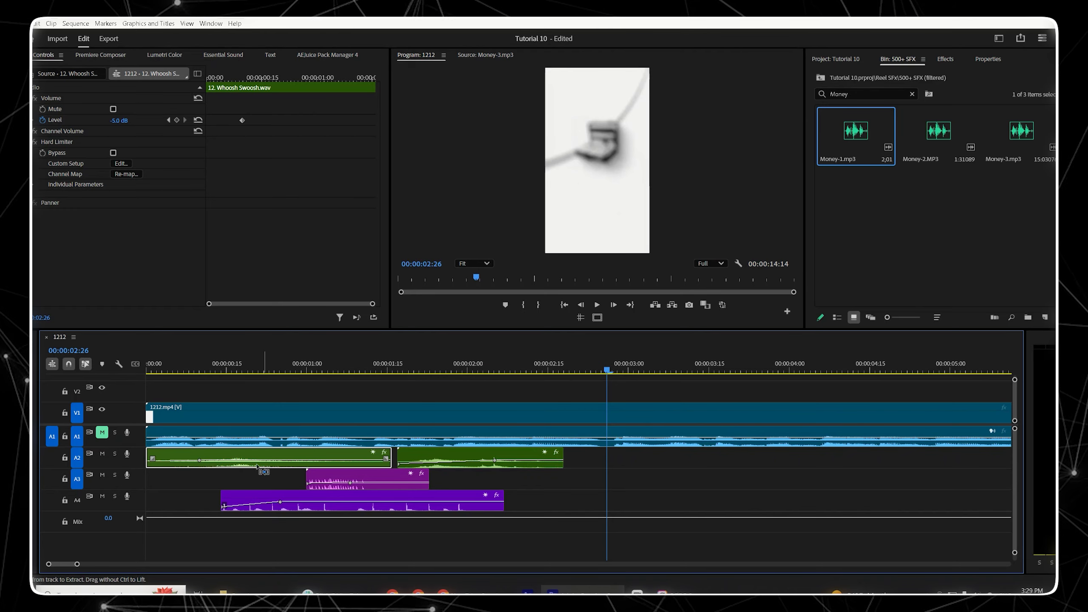
pyautogui.hotkey('ctrl', 'v')
pyautogui.click(633, 446)
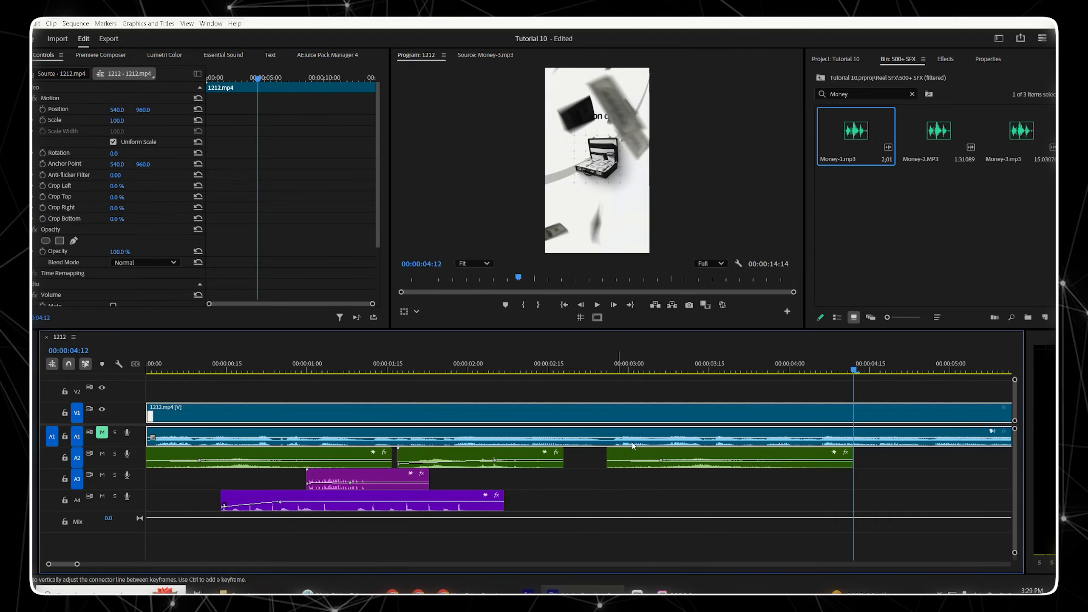
pyautogui.click(101, 433)
# Step: Move the pasted whoosh copy down to track A3, starting at about 00:00:02:14
pyautogui.moveTo(788, 455); pyautogui.dragTo(751, 487)
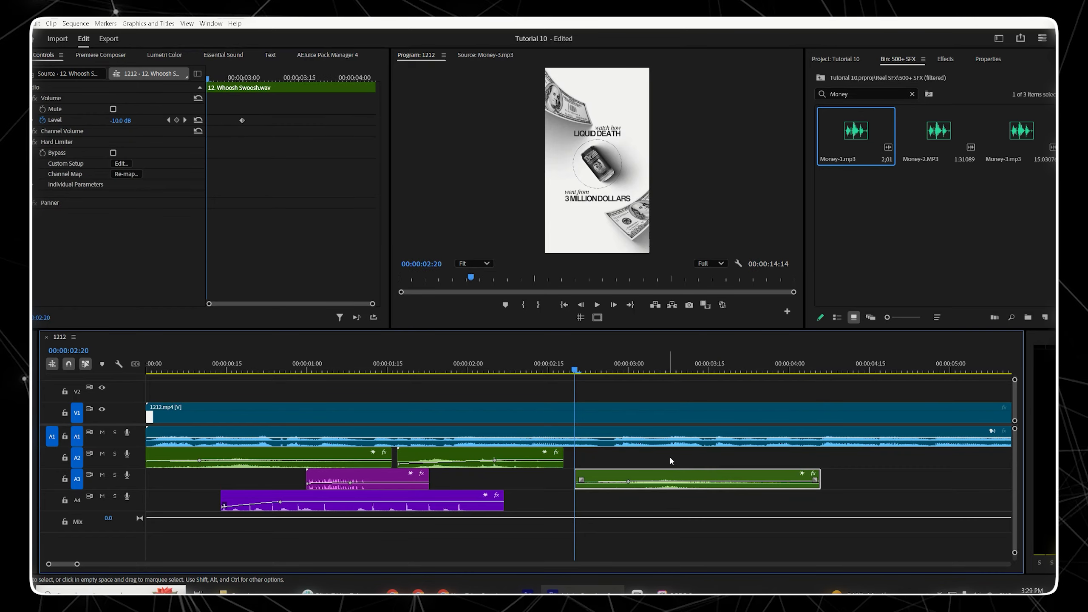
pyautogui.press('space')
pyautogui.press('space')
pyautogui.click(542, 367)
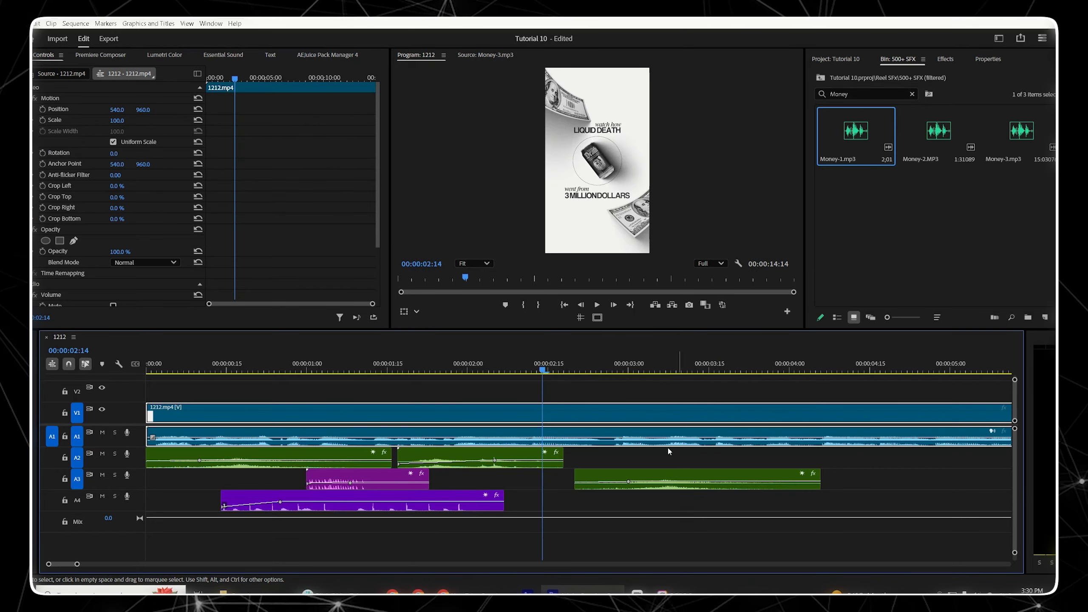
pyautogui.moveTo(751, 473); pyautogui.dragTo(720, 477)
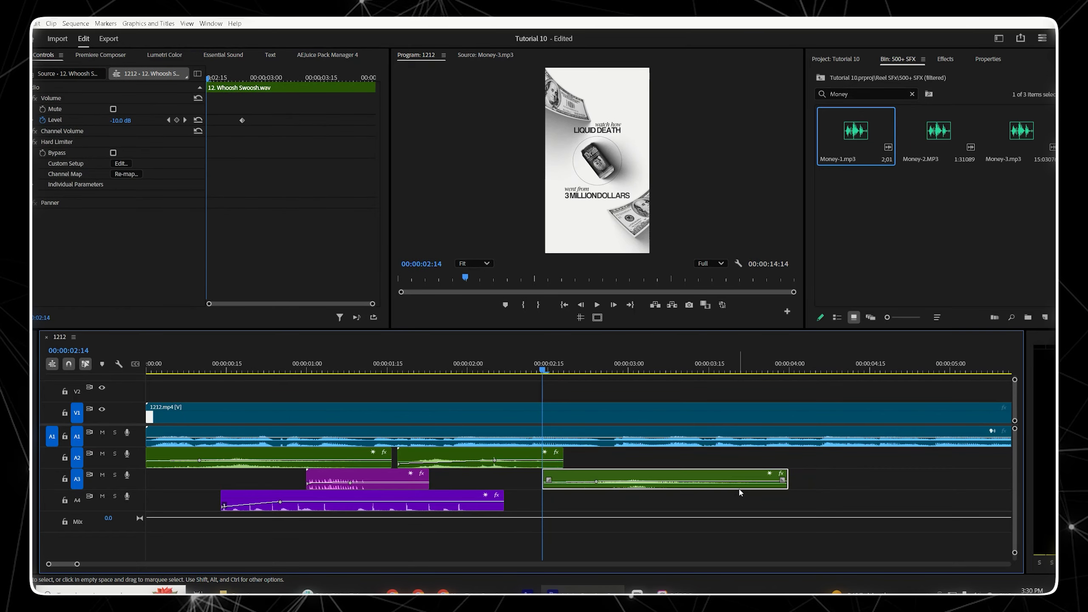
# Step: Play back the section with the new whoosh to review it
pyautogui.press('space')
pyautogui.press('space')
pyautogui.click(561, 359)
pyautogui.press('space')
pyautogui.press('space')
# Step: Search the bin for camer, audition the camera sounds, and place camera-flash.mp3 on track A2 at about 00:00:02:19
pyautogui.moveTo(853, 95); pyautogui.dragTo(824, 97)
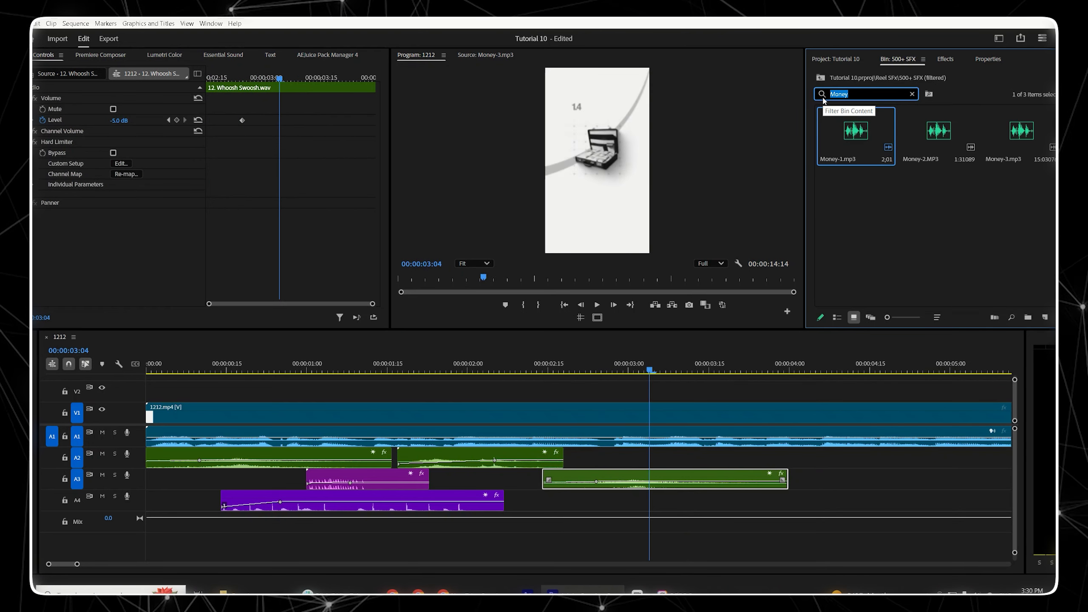
pyautogui.write('camer')
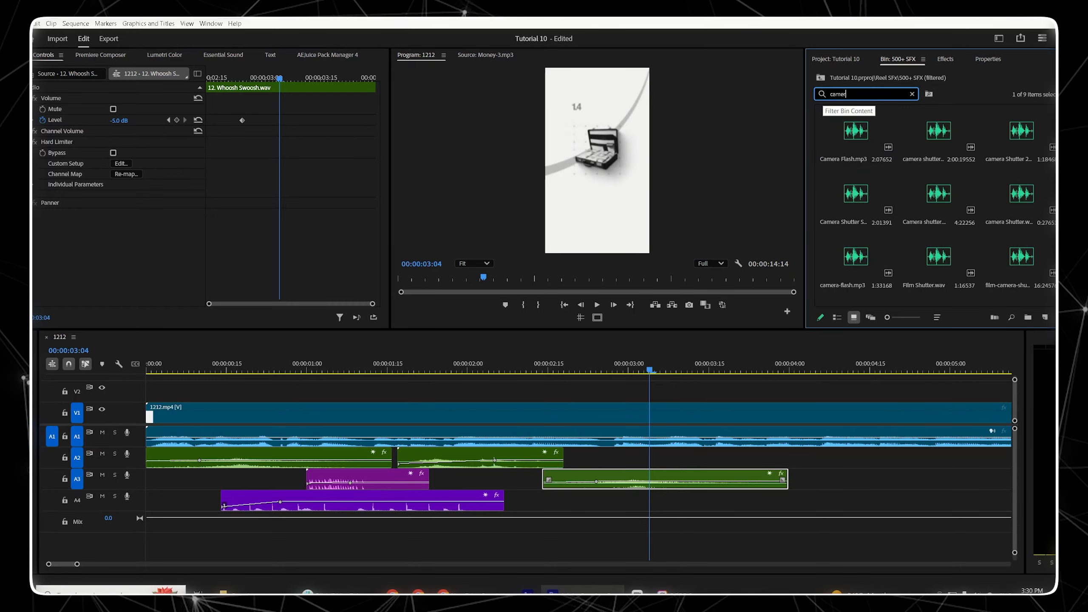
pyautogui.click(882, 198)
pyautogui.click(955, 193)
pyautogui.click(1025, 200)
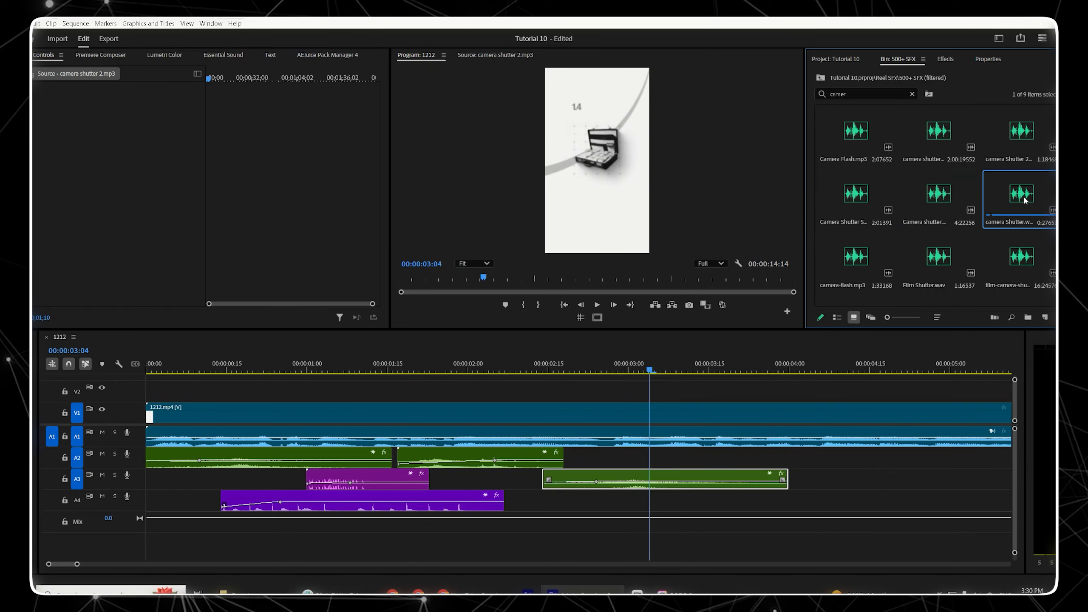
pyautogui.click(873, 256)
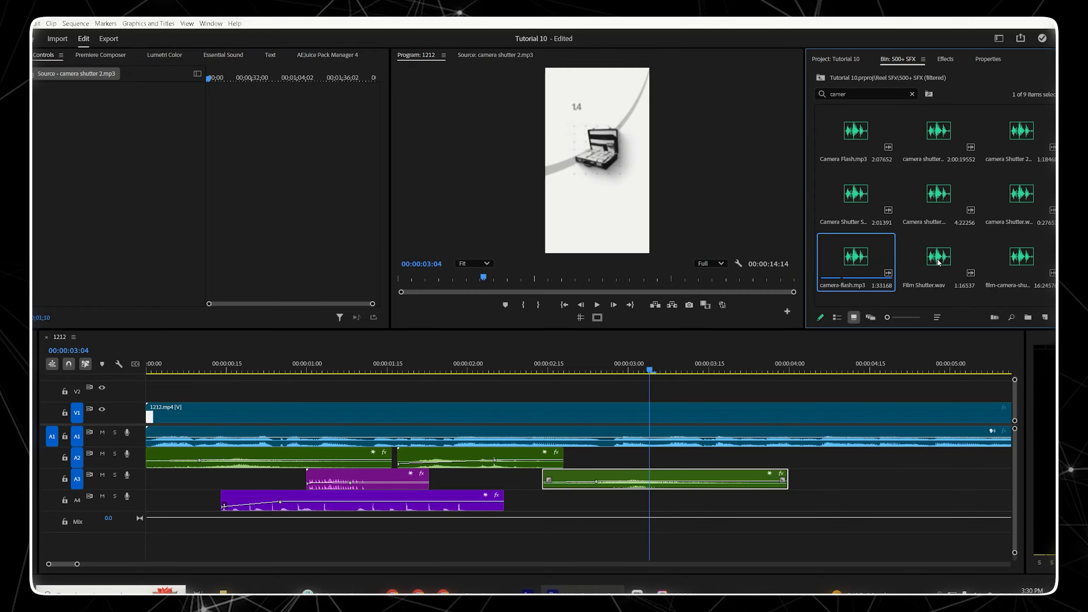
pyautogui.click(940, 262)
pyautogui.click(855, 258)
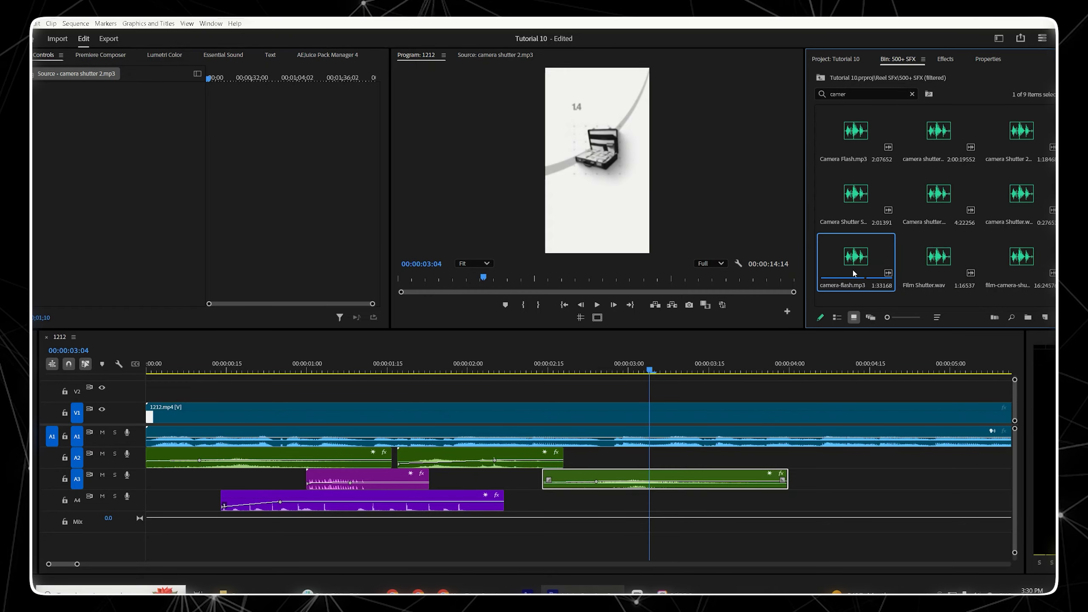
pyautogui.moveTo(855, 258); pyautogui.dragTo(634, 456)
# Step: Add a Level keyframe on the camera-flash clip at about 00:00:02:27 set to -14 dB
pyautogui.click(611, 367)
pyautogui.click(42, 119)
pyautogui.click(118, 120)
pyautogui.write('-14')
pyautogui.press('Return')
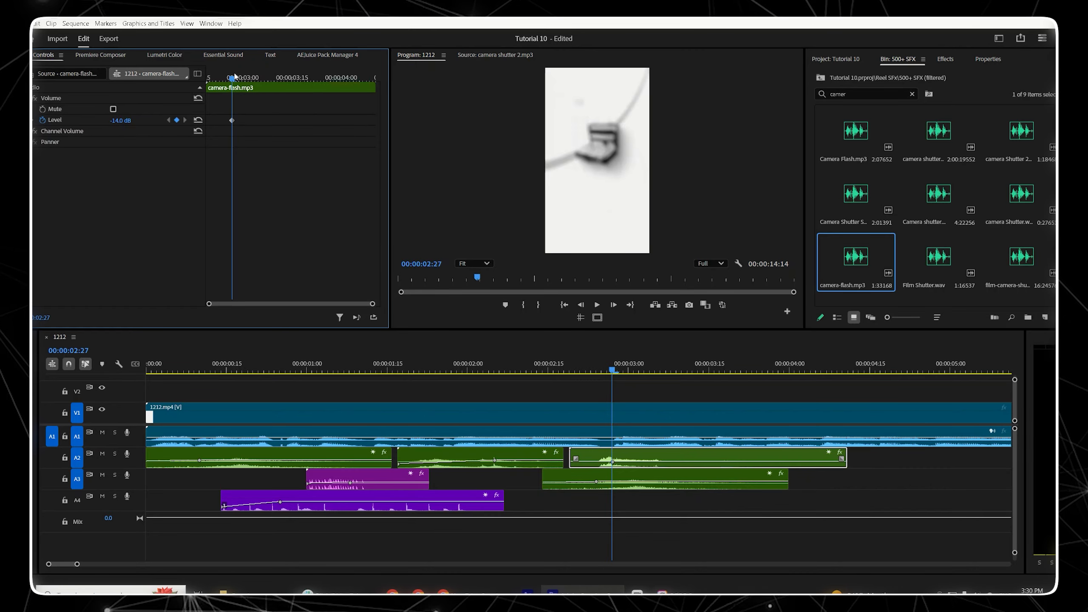
# Step: Play back the camera flash sound in context
pyautogui.moveTo(235, 76); pyautogui.dragTo(208, 77)
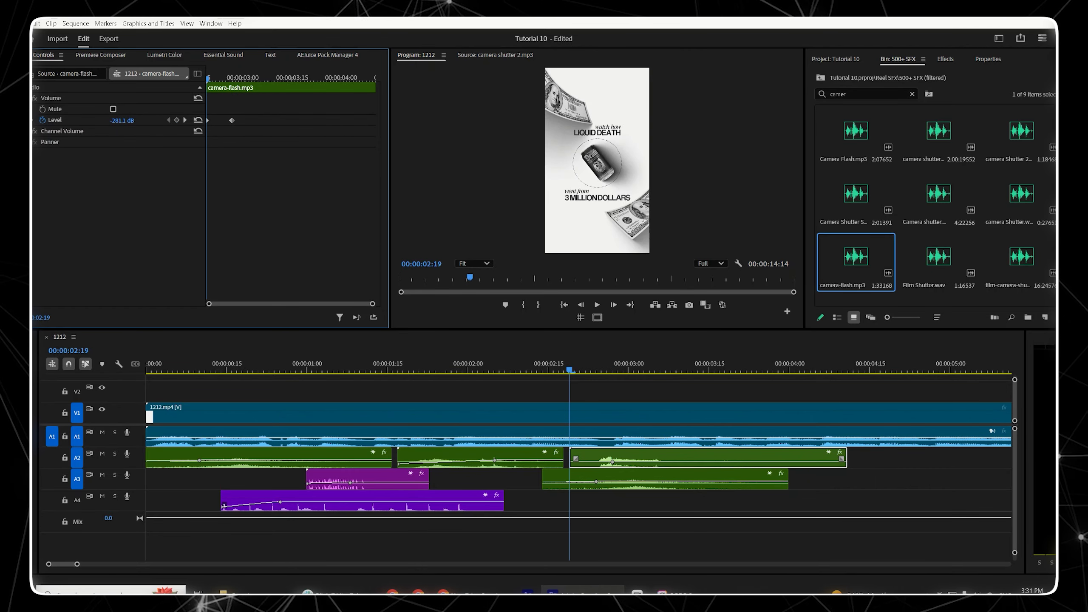
pyautogui.press('space')
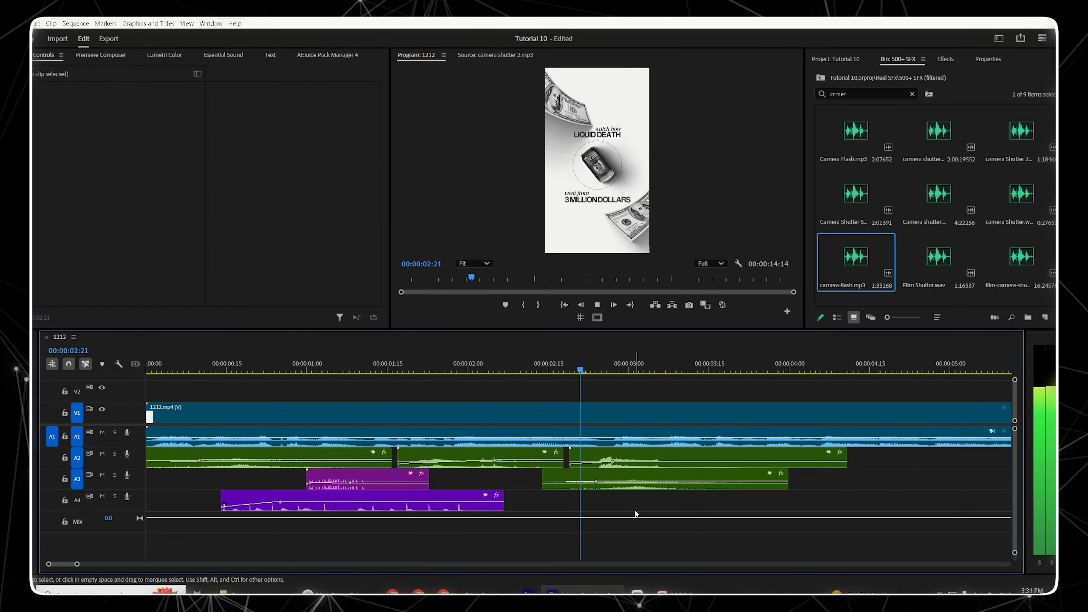
pyautogui.click(572, 360)
pyautogui.press('space')
pyautogui.press('space')
# Step: Add a Level keyframe on the camera-flash clip at about 00:00:02:24 set to -13 dB
pyautogui.click(608, 462)
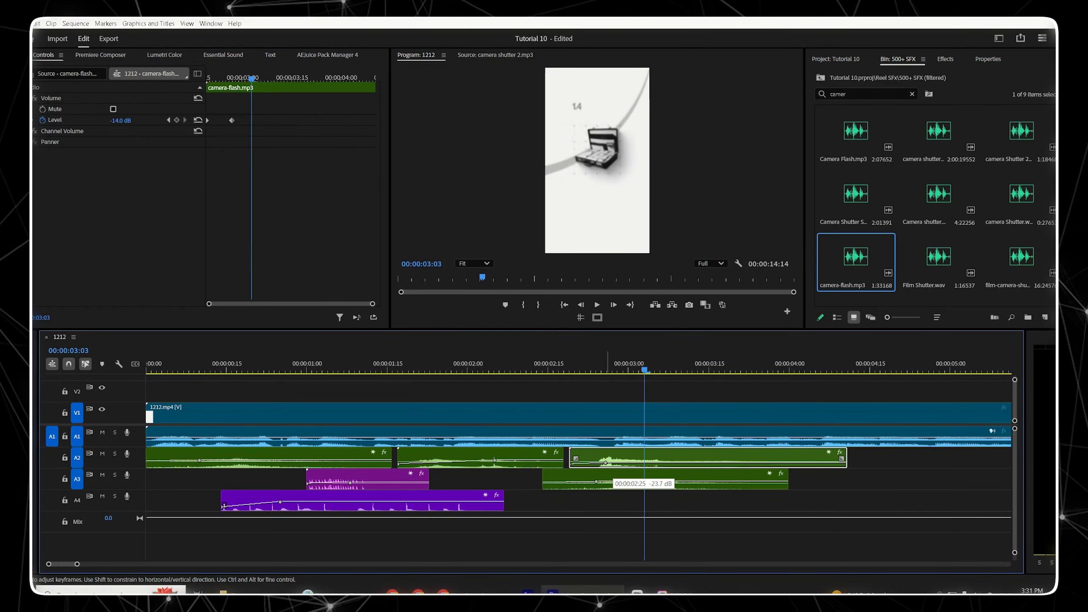
pyautogui.click(170, 121)
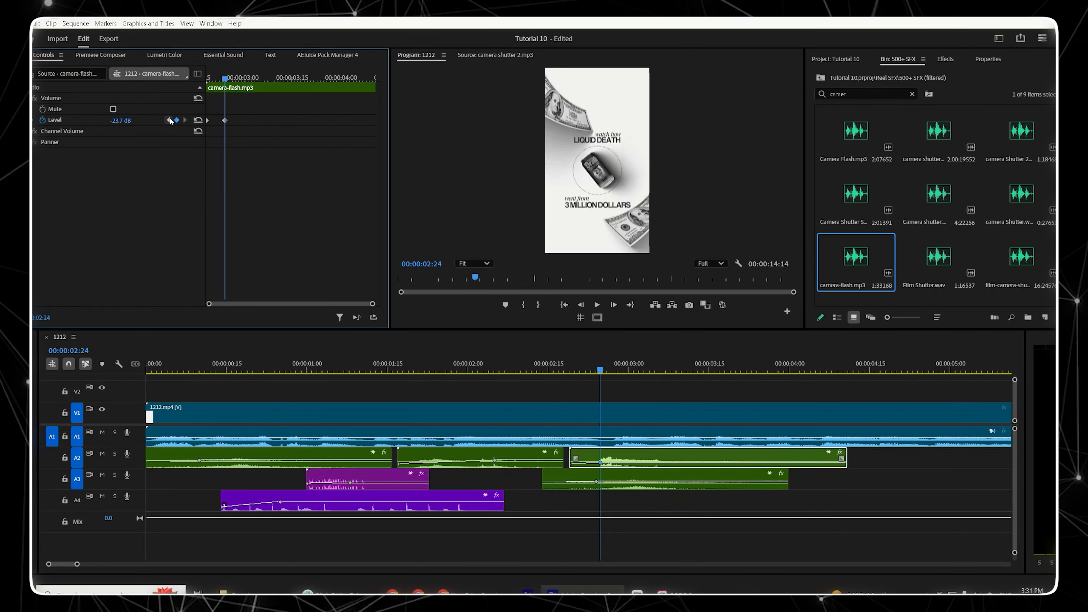
pyautogui.click(120, 120)
pyautogui.press('BackSpace')
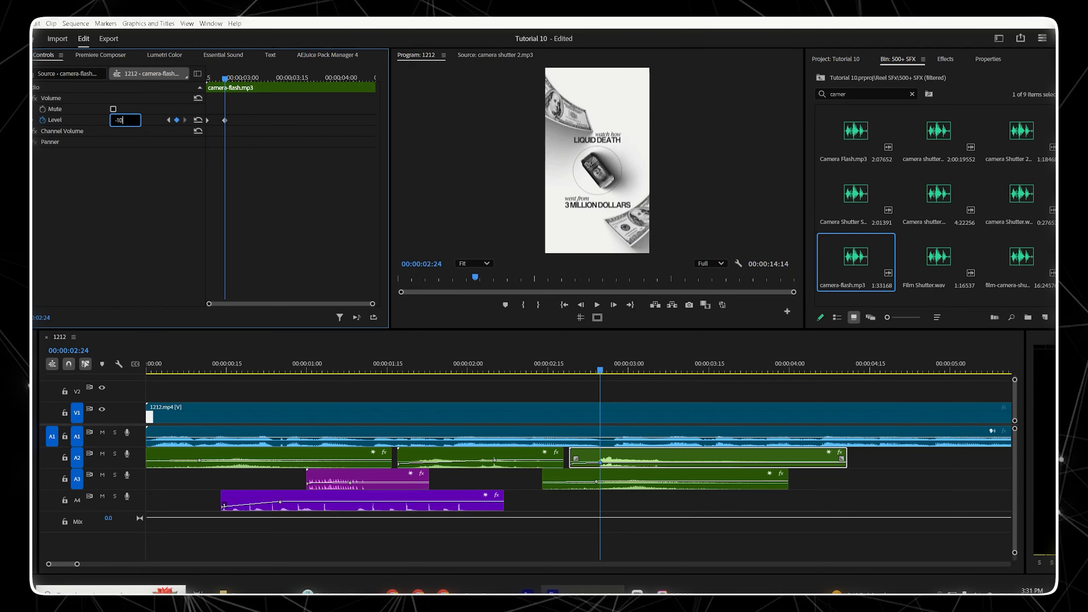
pyautogui.write('-13')
pyautogui.press('Return')
# Step: Trim the camera-flash clip's end to about 00:00:03:21
pyautogui.press('space')
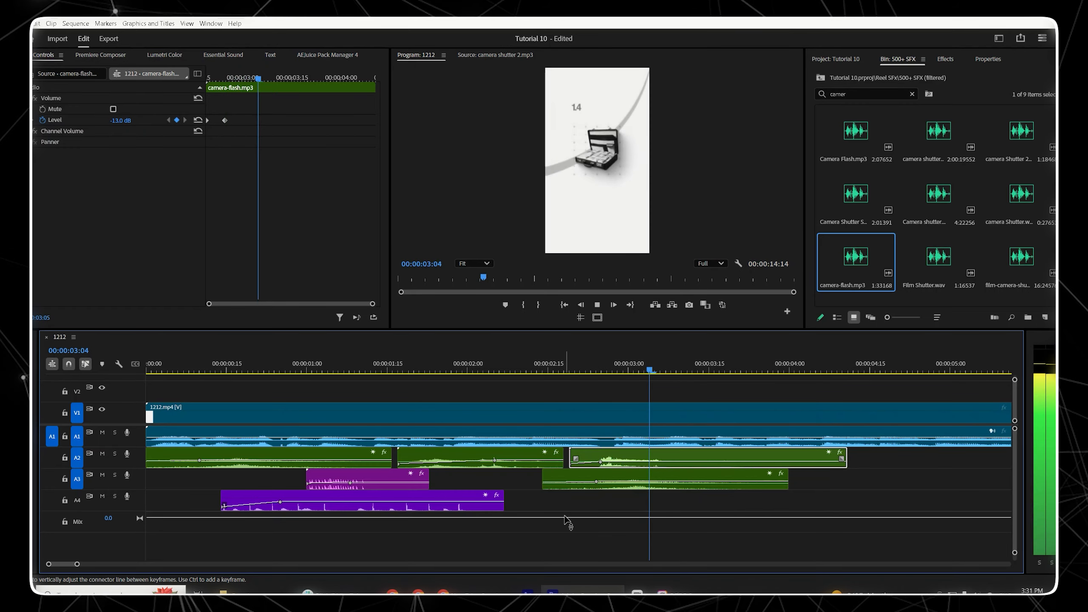
pyautogui.press('space')
pyautogui.moveTo(845, 457); pyautogui.dragTo(745, 477)
# Step: Play back the sequence around the camera flash to review it
pyautogui.click(557, 367)
pyautogui.press('space')
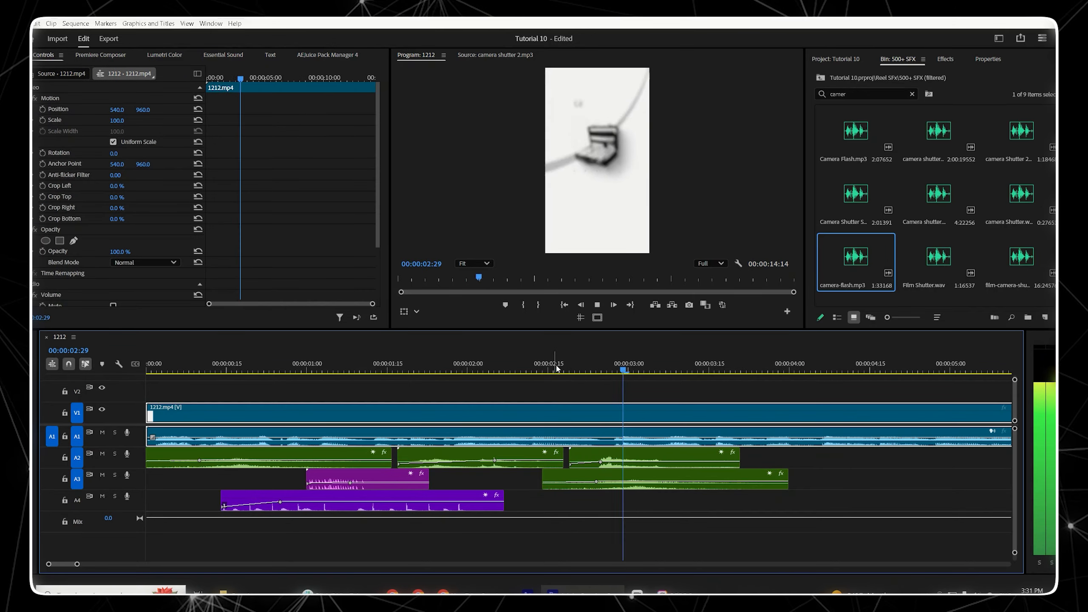
pyautogui.press('space')
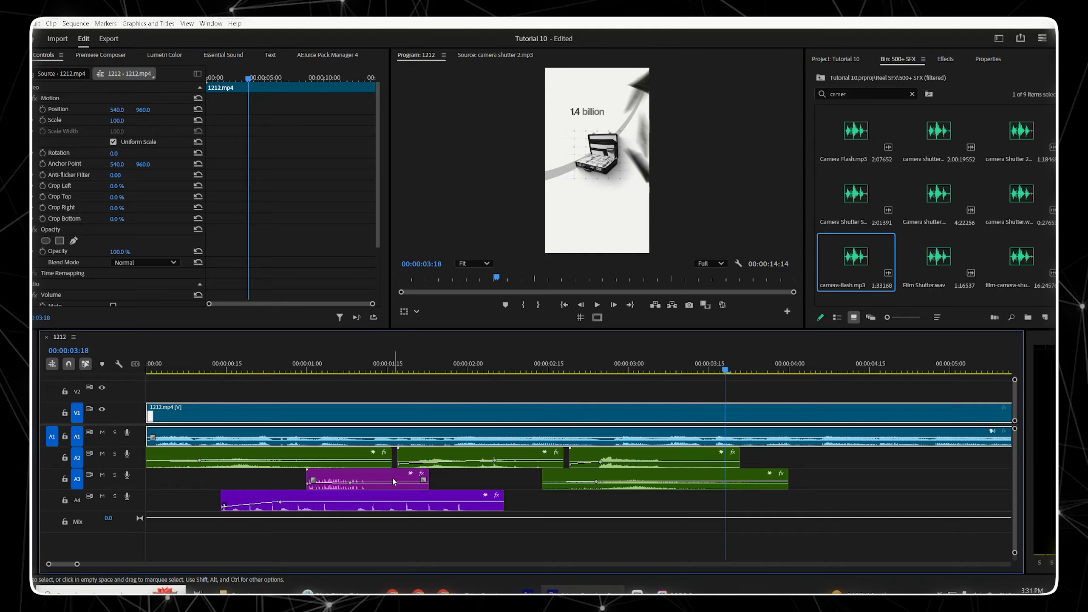
# Step: Copy the Type clip on track A4 and paste it at about 00:00:03:00
pyautogui.click(338, 500)
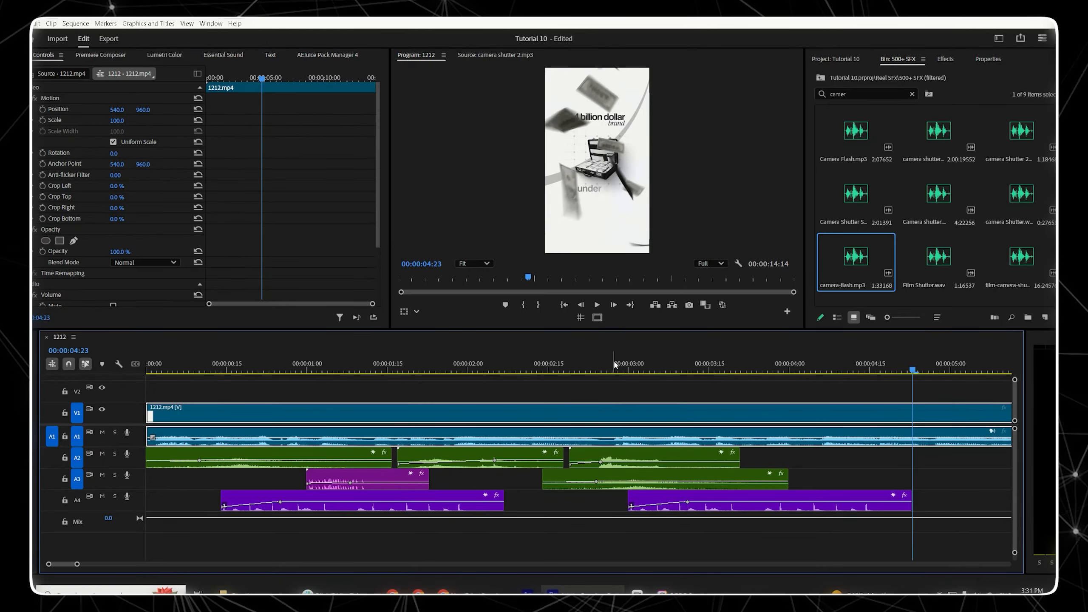
pyautogui.click(618, 366)
pyautogui.press('space')
pyautogui.press('space')
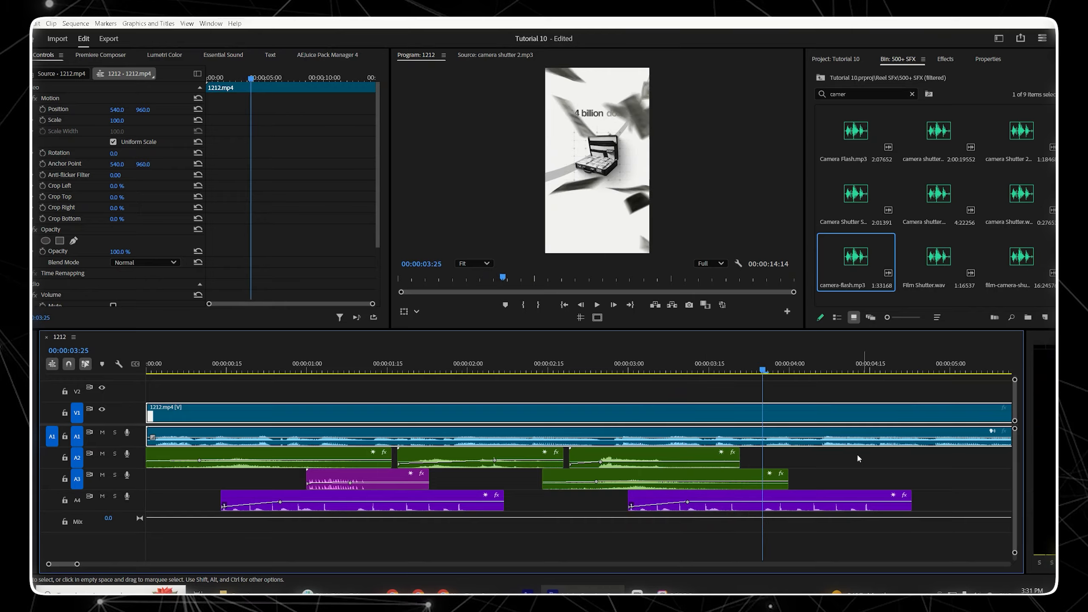
# Step: Trim the pasted Type clip to end at about 00:00:04:01 and add another copy starting at about 00:00:04:16
pyautogui.moveTo(918, 497); pyautogui.dragTo(793, 498)
pyautogui.click(736, 498)
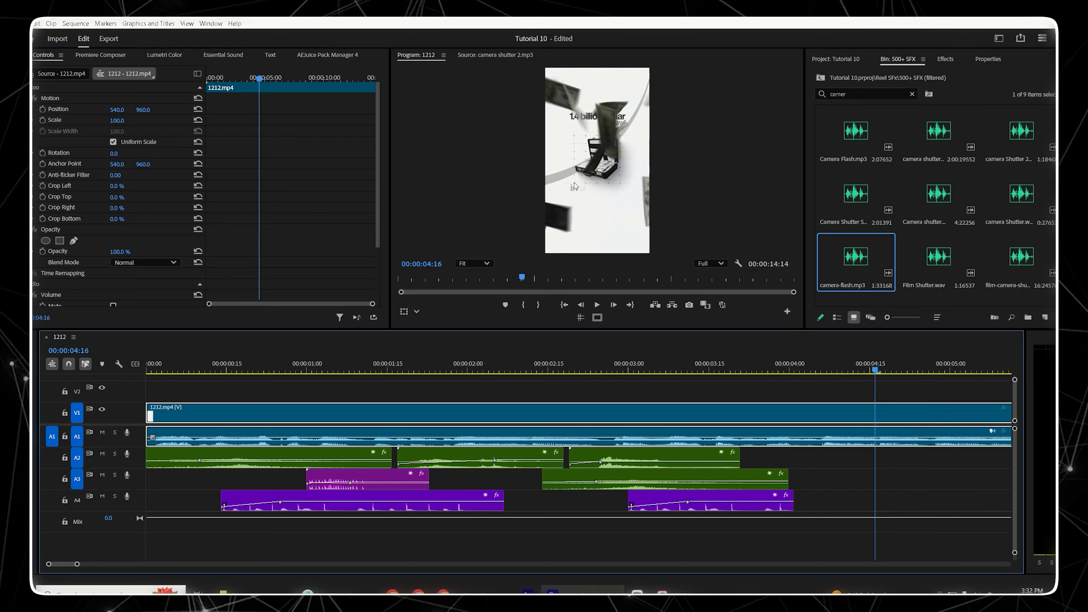
pyautogui.press('space')
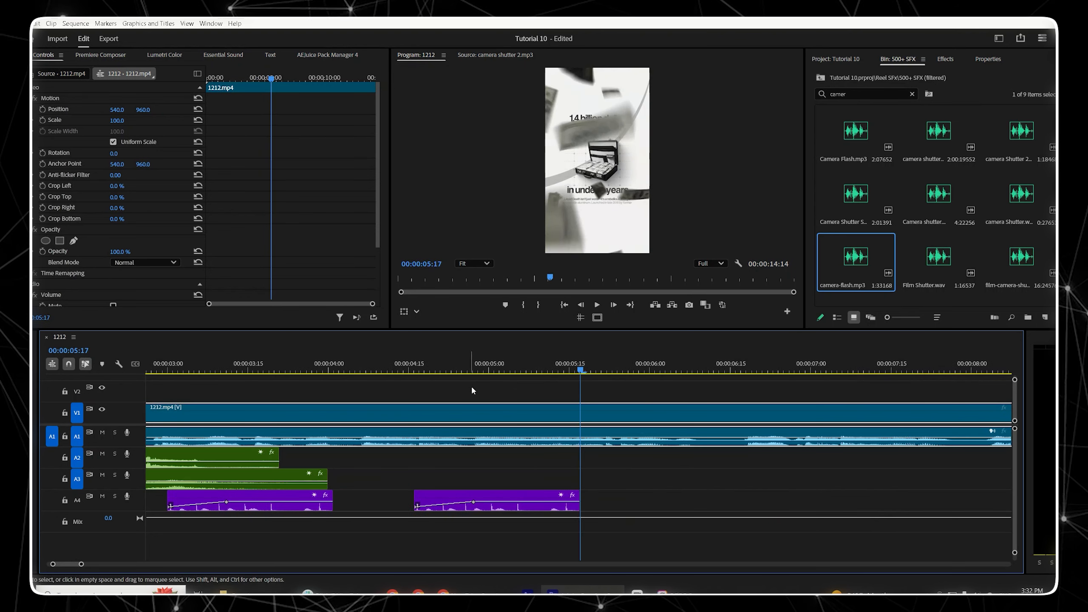
# Step: Extend the second Type copy's end to about 00:00:06:03 and play back the result
pyautogui.click(398, 360)
pyautogui.click(397, 360)
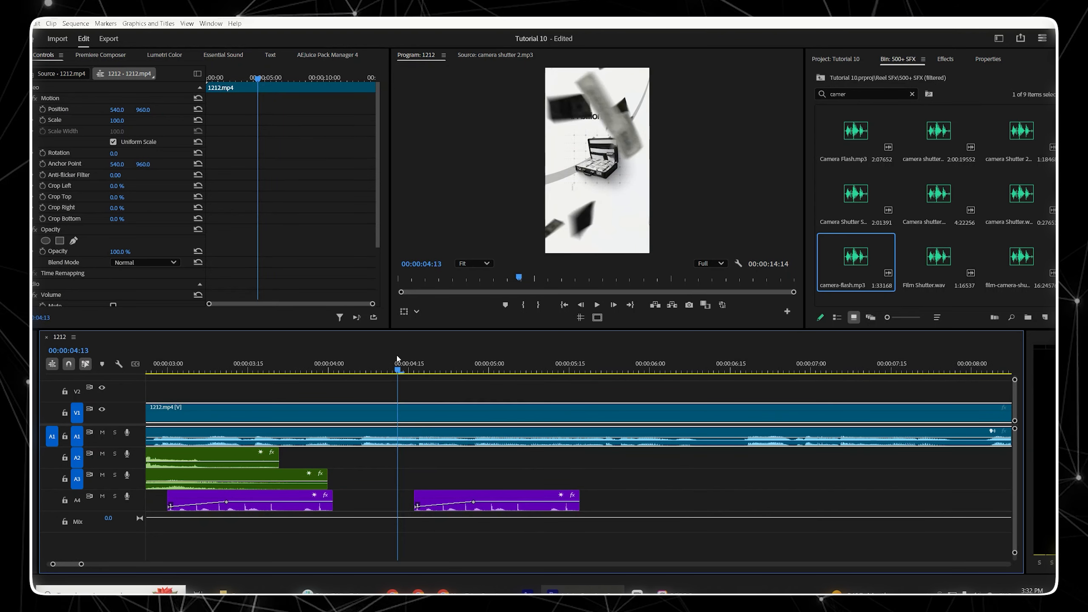
pyautogui.press('space')
pyautogui.click(483, 497)
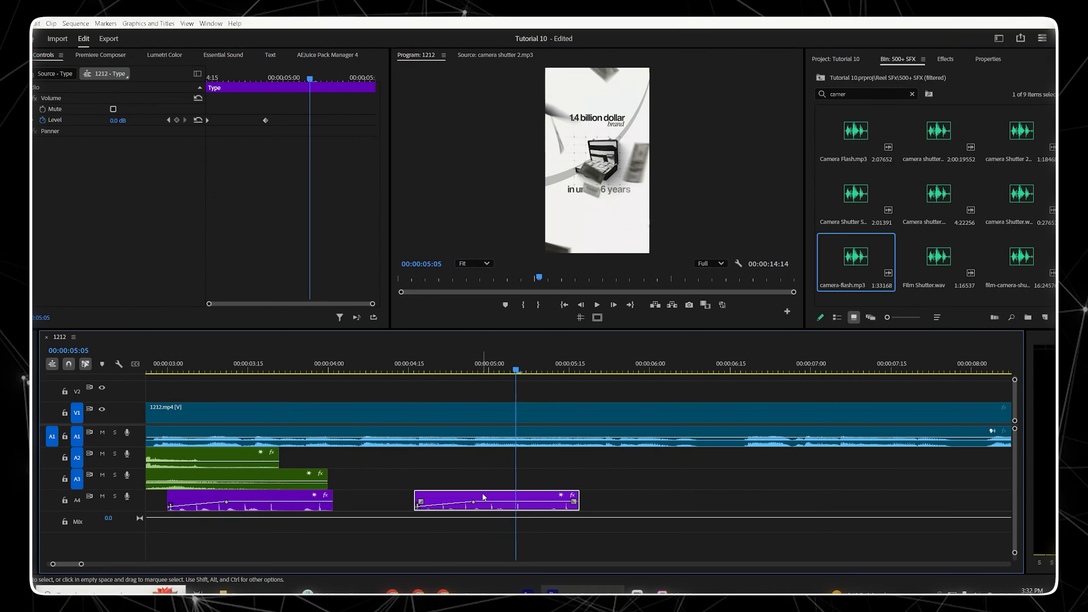
pyautogui.click(169, 119)
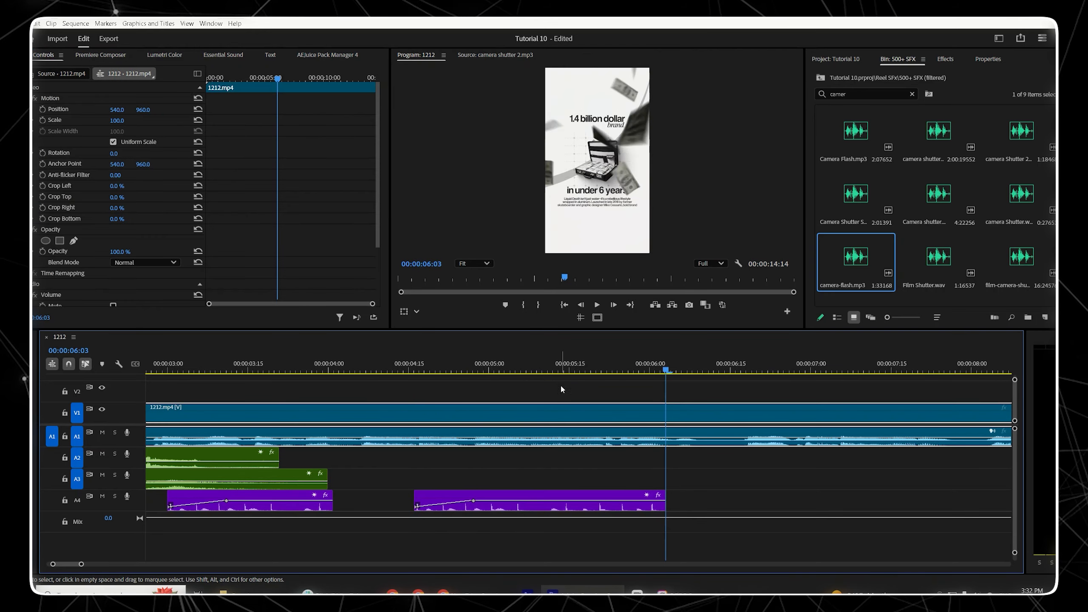
pyautogui.click(560, 366)
pyautogui.press('space')
pyautogui.press('space')
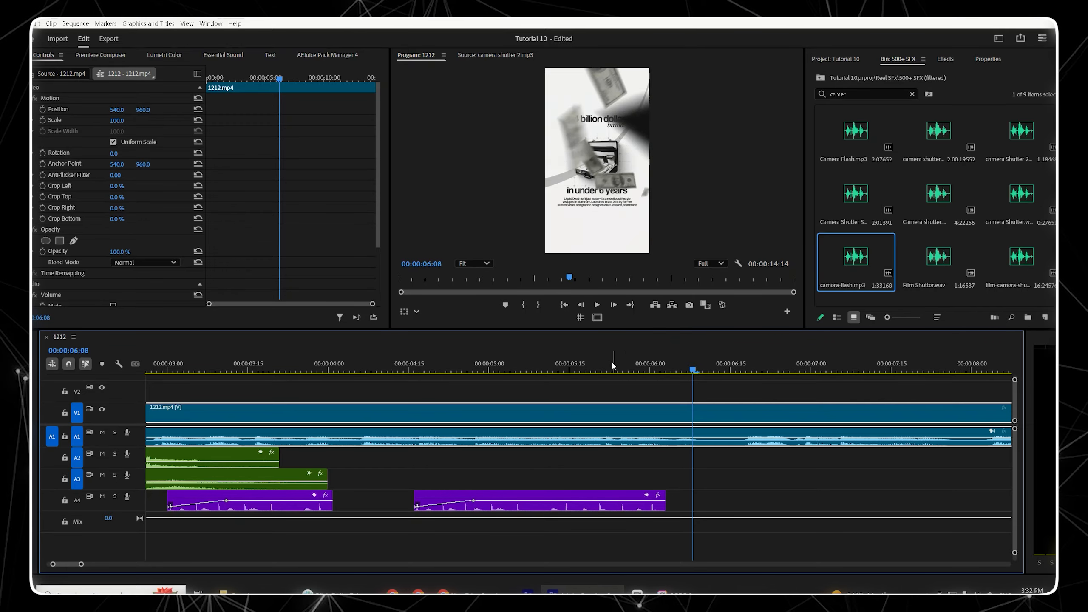
pyautogui.moveTo(625, 372); pyautogui.dragTo(223, 317)
pyautogui.press('space')
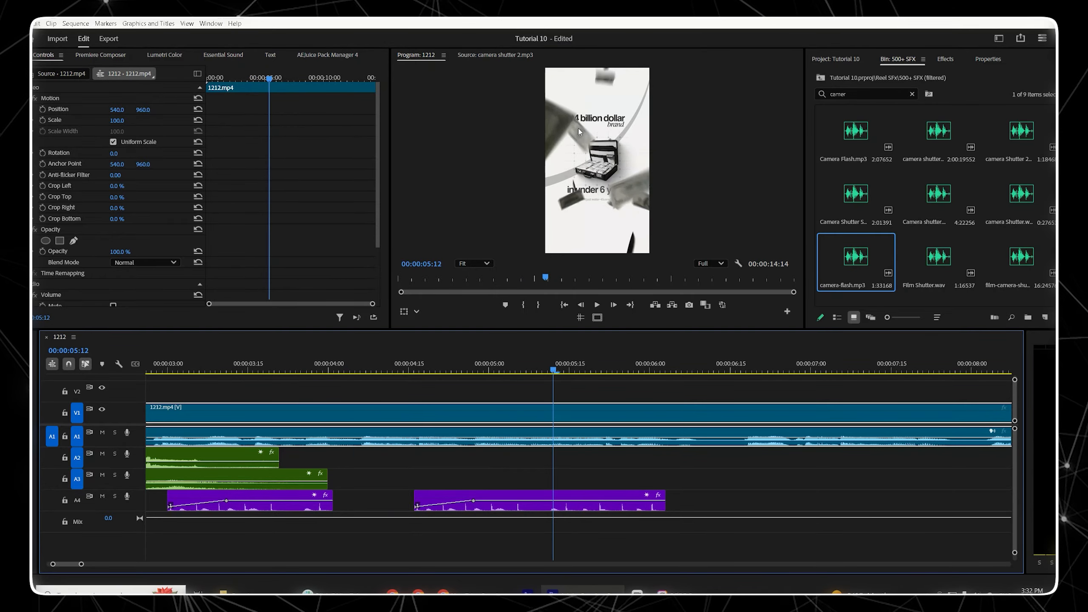
# Step: Search the SFX bin for Money, preview the results, and add Money-2.MP3 to track A2 around 00:00:05:00
pyautogui.doubleClick(838, 94)
pyautogui.write('Money')
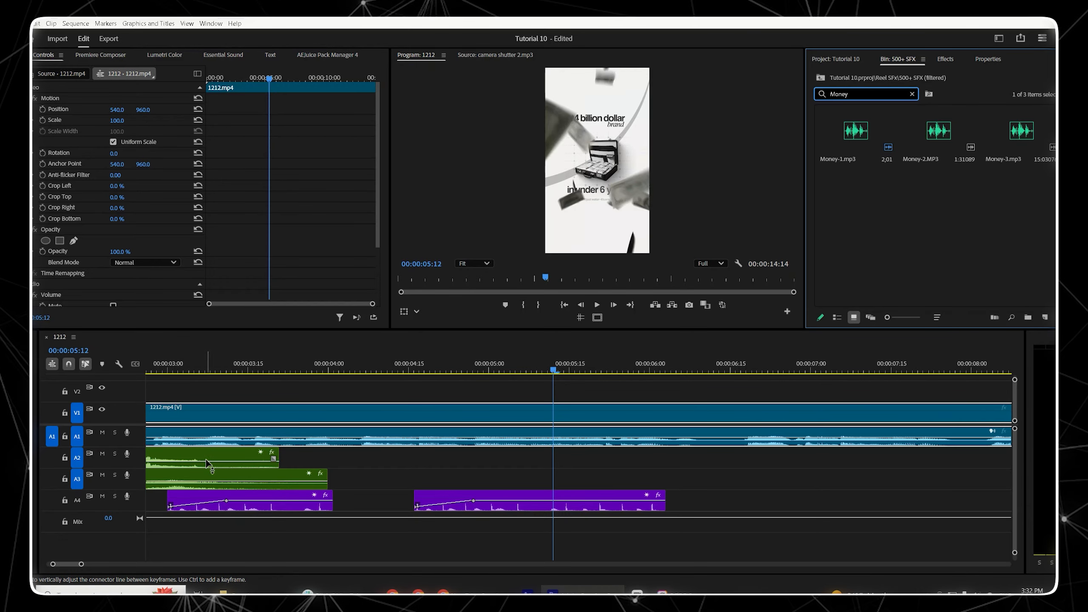
pyautogui.click(854, 135)
pyautogui.click(952, 124)
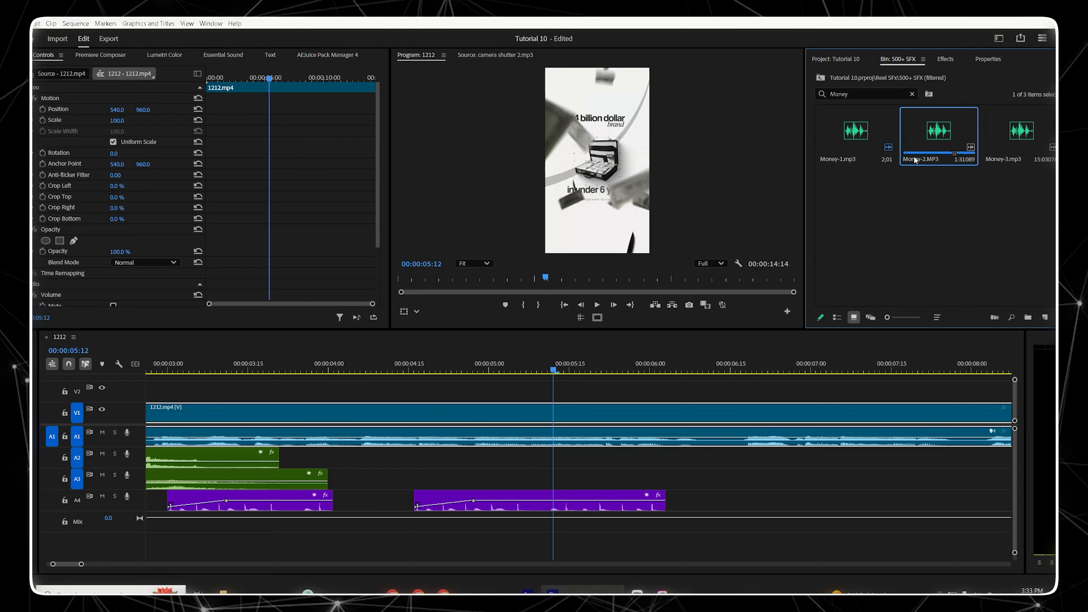
pyautogui.moveTo(941, 137); pyautogui.dragTo(512, 448)
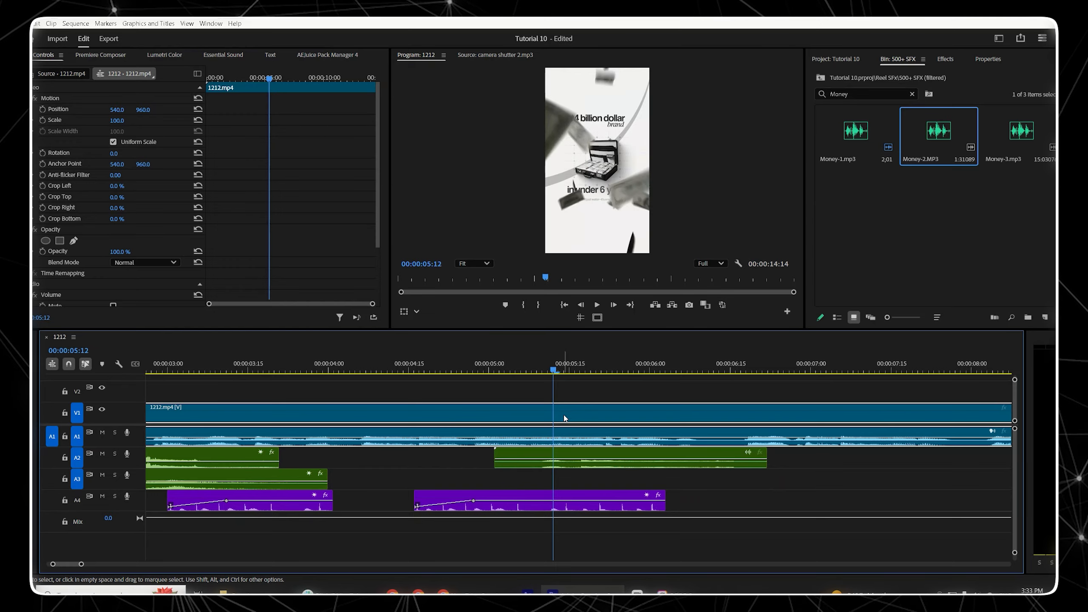
# Step: Add a new audio track and move the Money-2 clip onto it, starting at about 00:00:03:15
pyautogui.click(264, 364)
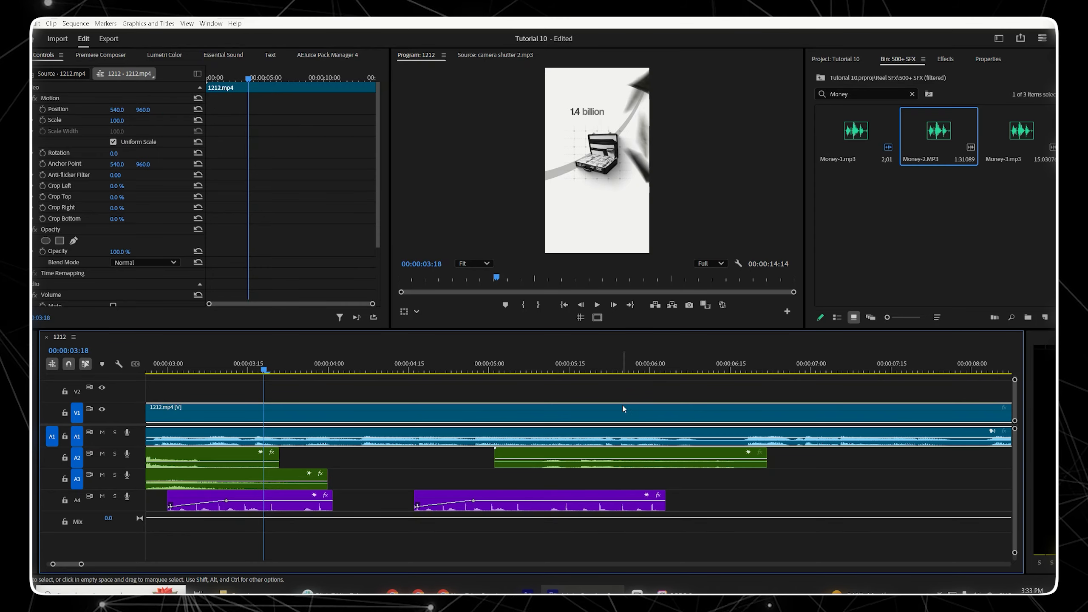
pyautogui.moveTo(719, 456); pyautogui.dragTo(308, 461)
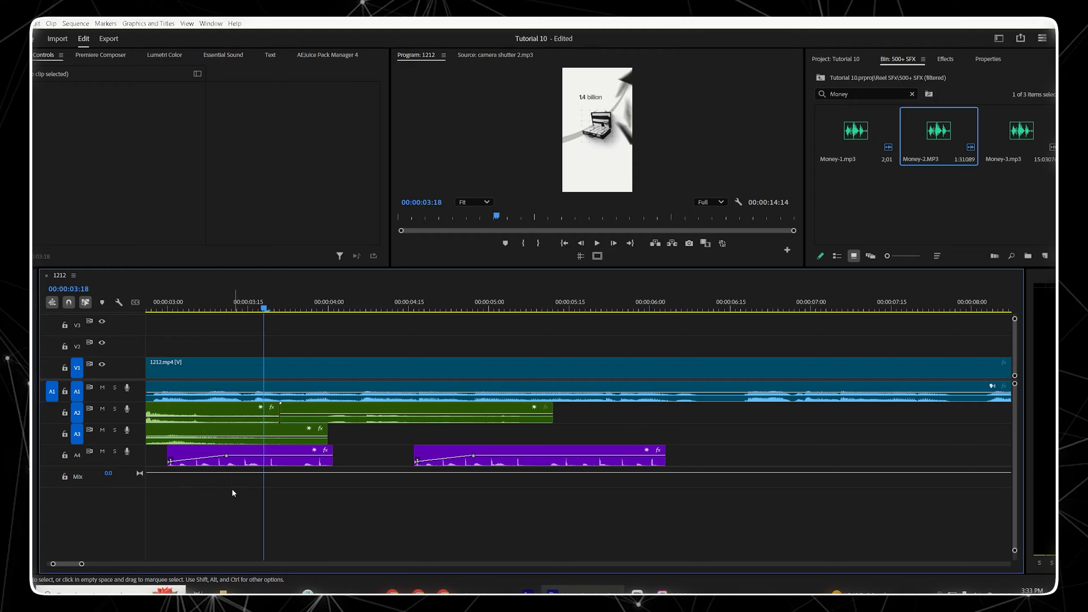
pyautogui.rightClick(138, 440)
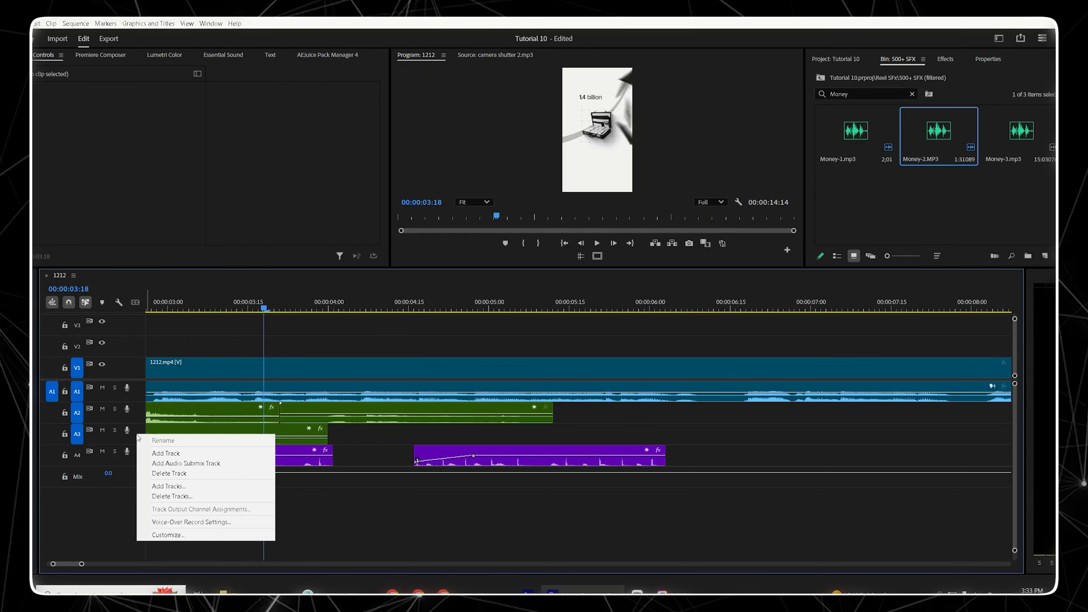
pyautogui.click(167, 453)
pyautogui.moveTo(303, 414); pyautogui.dragTo(288, 456)
# Step: Set the Money-2 clip's label colour to Purple
pyautogui.rightClick(360, 455)
pyautogui.moveTo(429, 288)
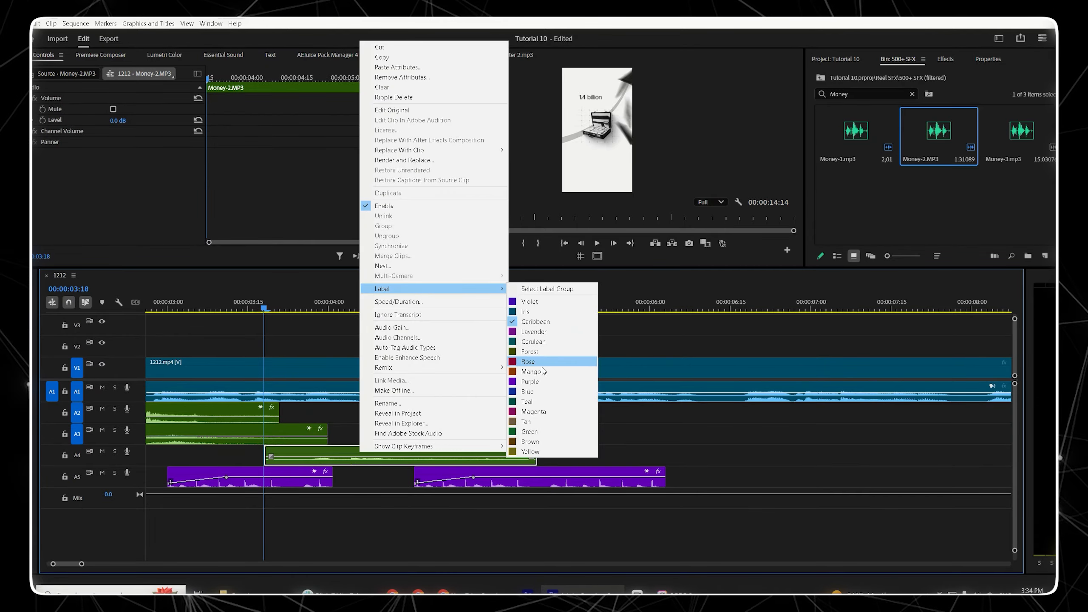
pyautogui.click(532, 381)
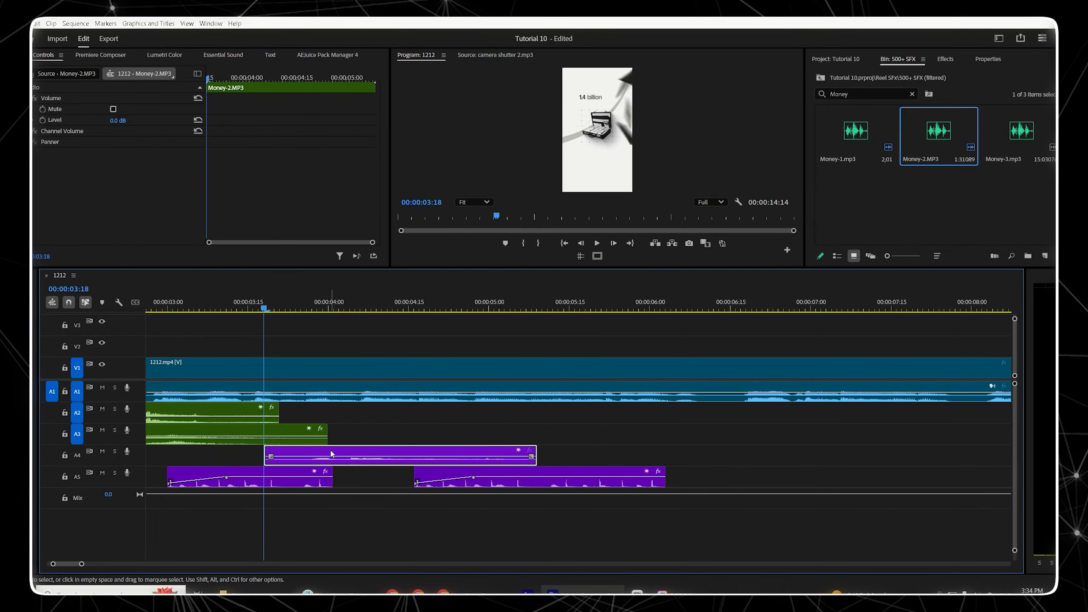
# Step: Play back the sequence from the start to review the money sound
pyautogui.click(334, 308)
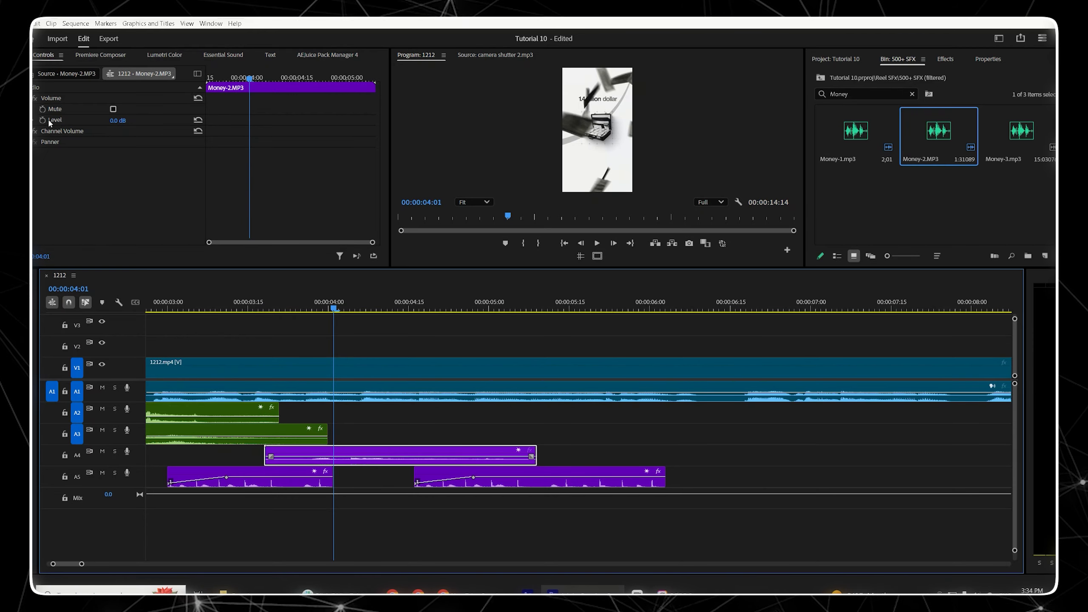
pyautogui.click(351, 423)
pyautogui.press('space')
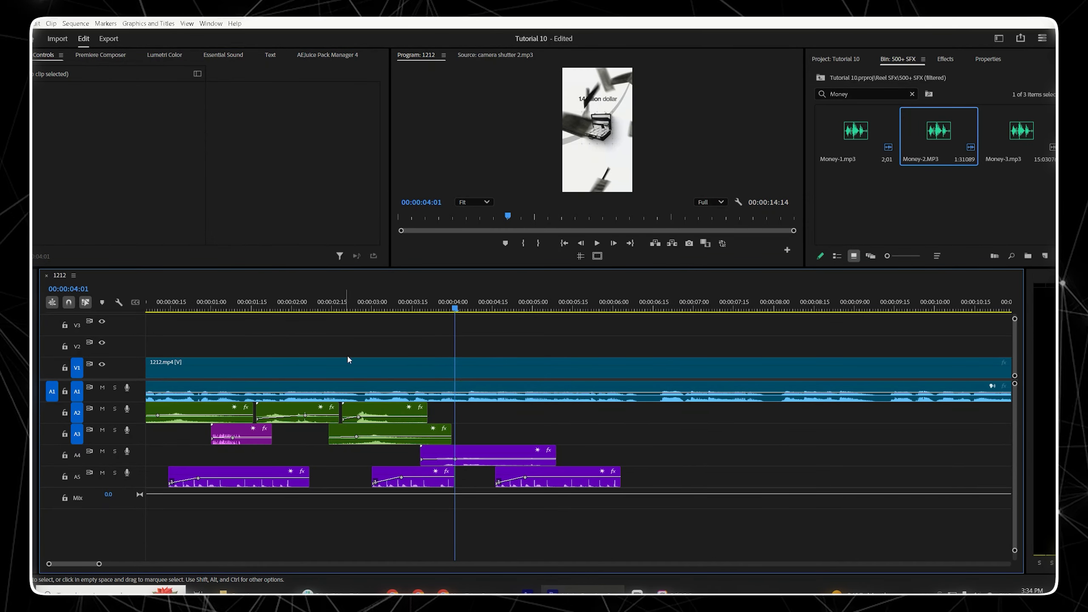
pyautogui.press('Home')
pyautogui.press('space')
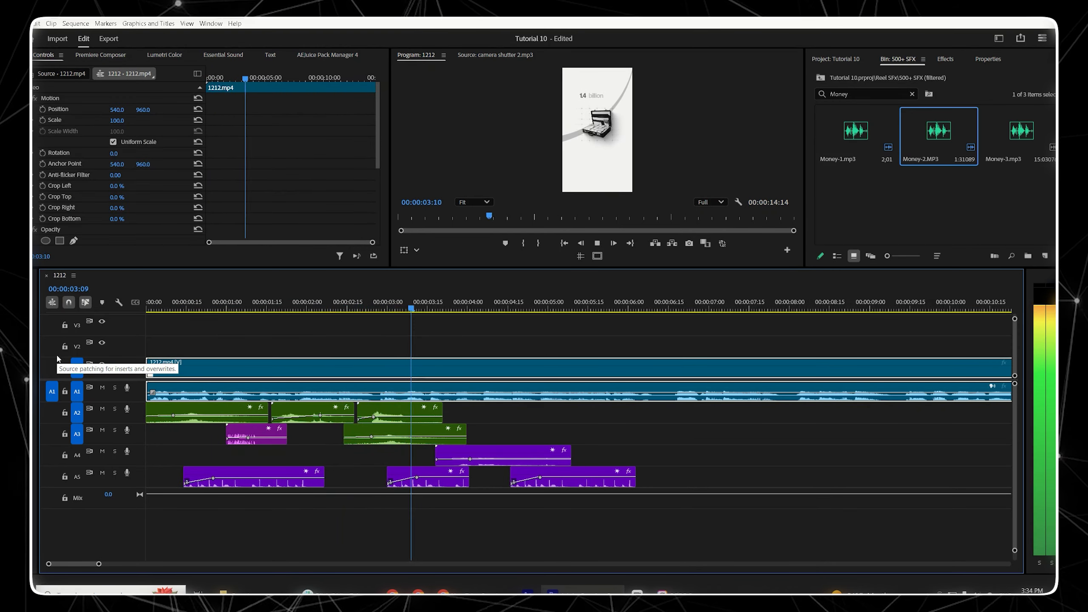
# Step: Nudge the Money-2 clip to start at 00:00:03:12 and play it back
pyautogui.press('space')
pyautogui.click(432, 303)
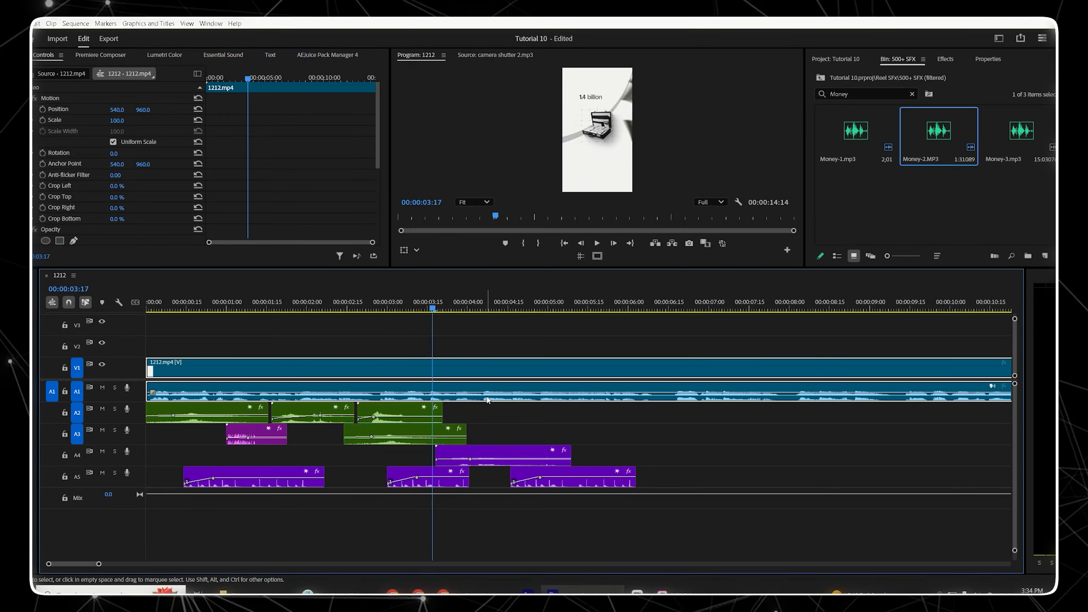
pyautogui.moveTo(431, 308); pyautogui.dragTo(428, 308)
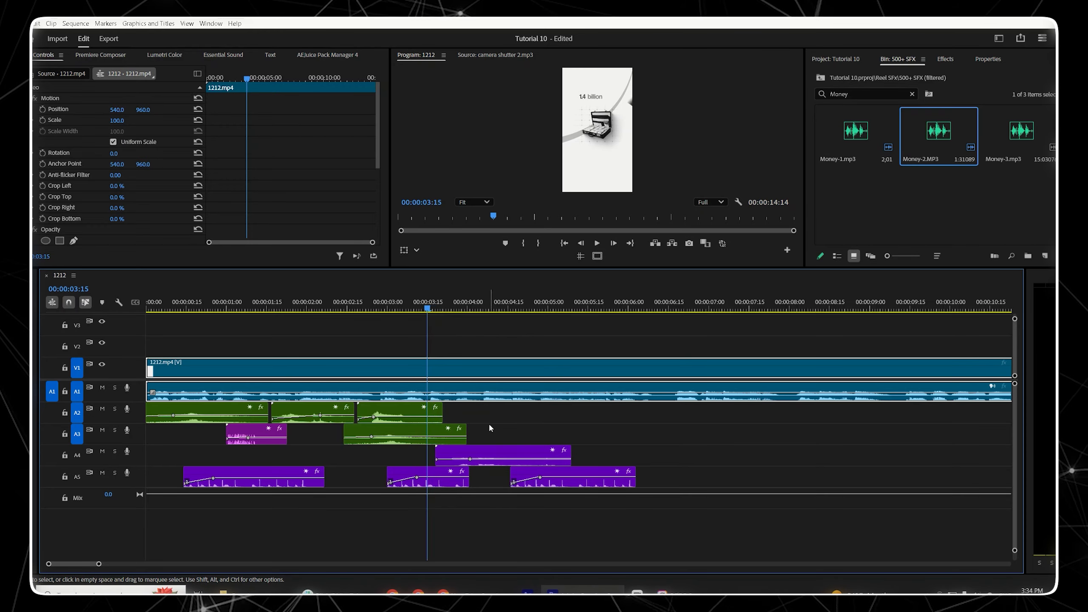
pyautogui.moveTo(516, 445); pyautogui.dragTo(504, 450)
pyautogui.press('space')
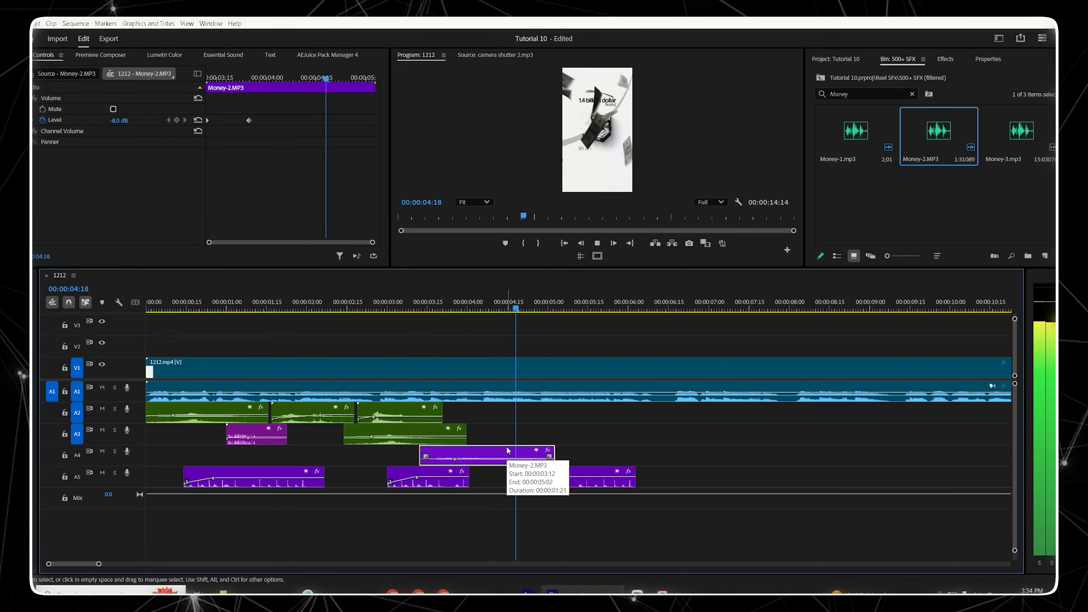
pyautogui.press('space')
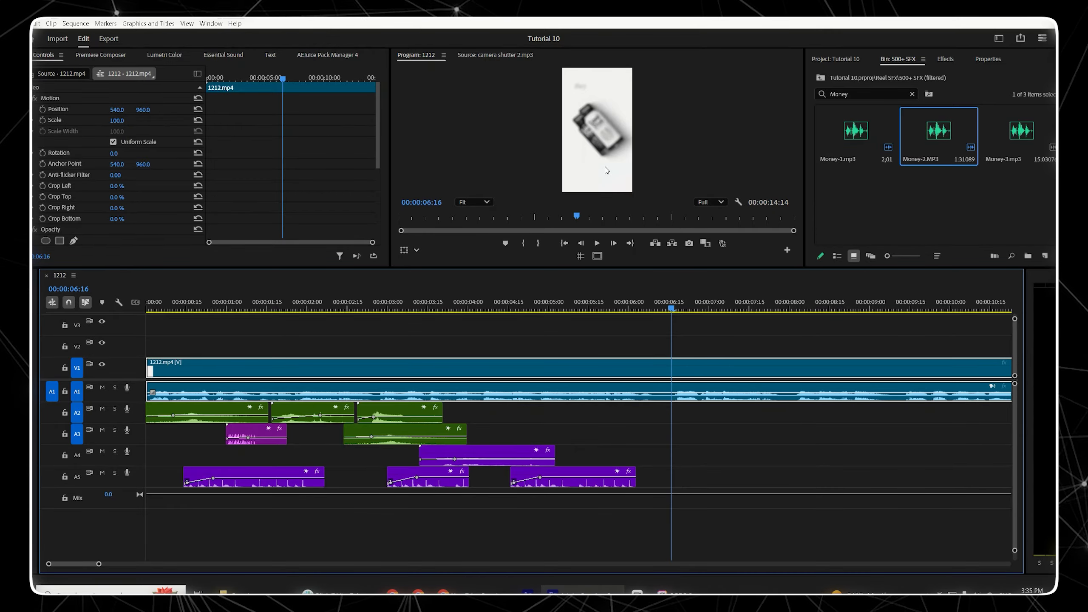
pyautogui.click(694, 308)
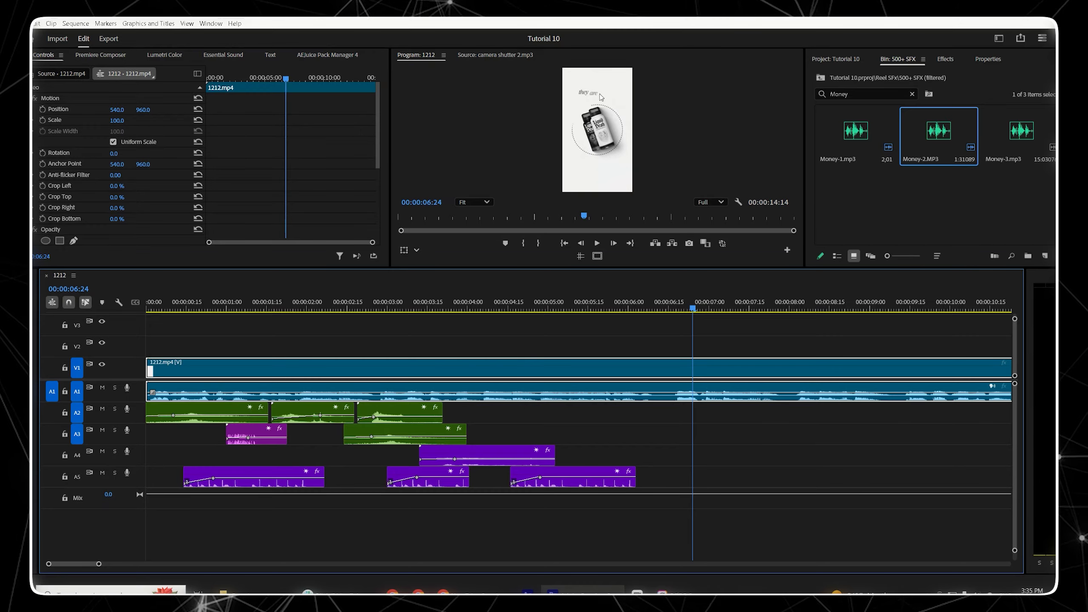
pyautogui.moveTo(197, 305); pyautogui.dragTo(248, 300)
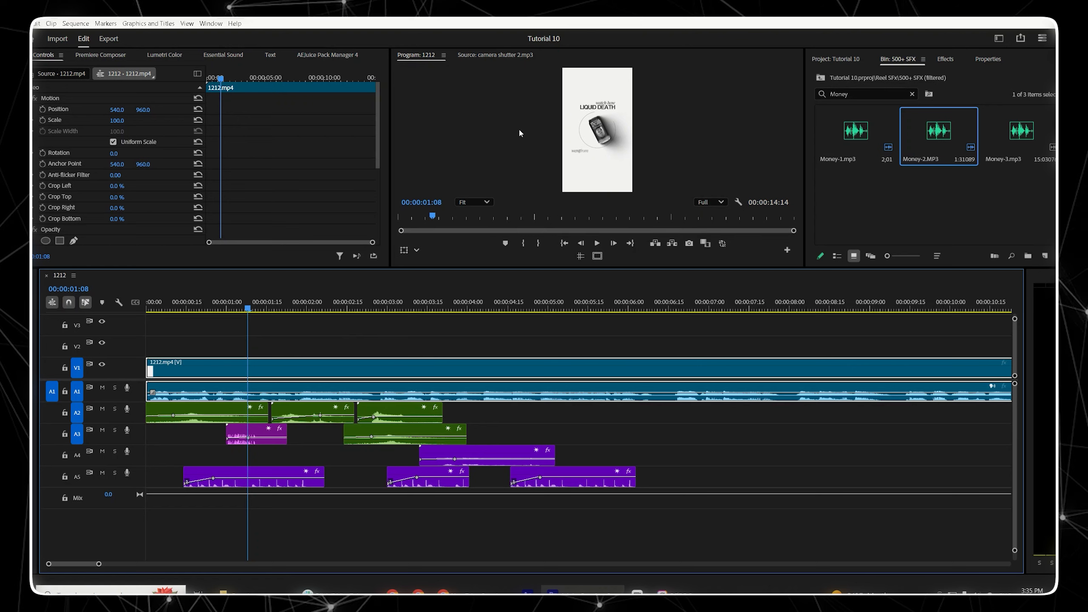
pyautogui.moveTo(645, 308); pyautogui.dragTo(677, 322)
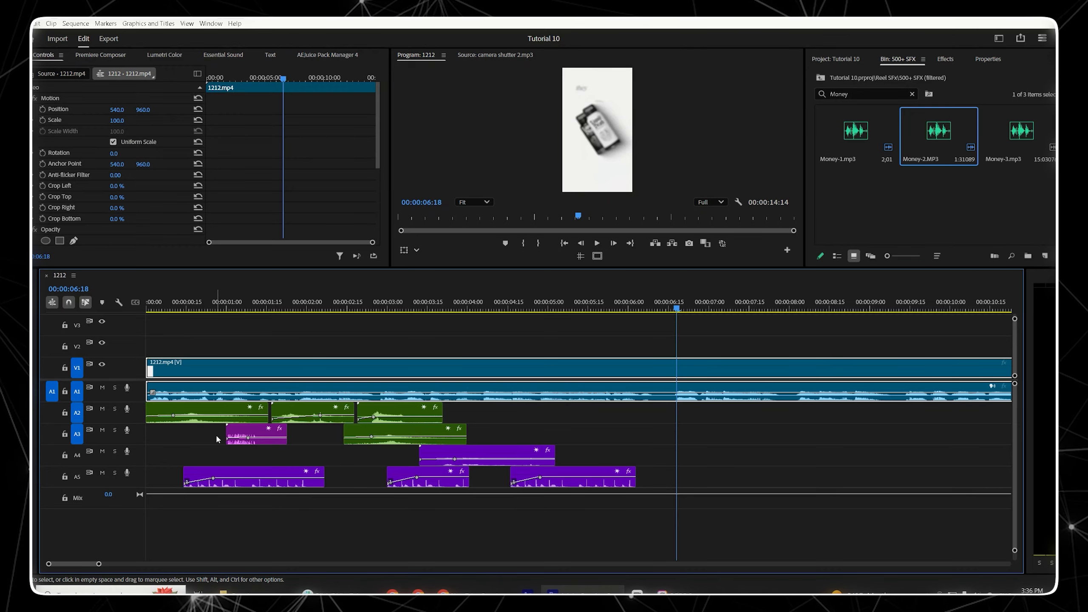
# Step: Copy the Whoosh Swoosh clip from track A2 and paste it at about 00:00:06:13
pyautogui.click(194, 420)
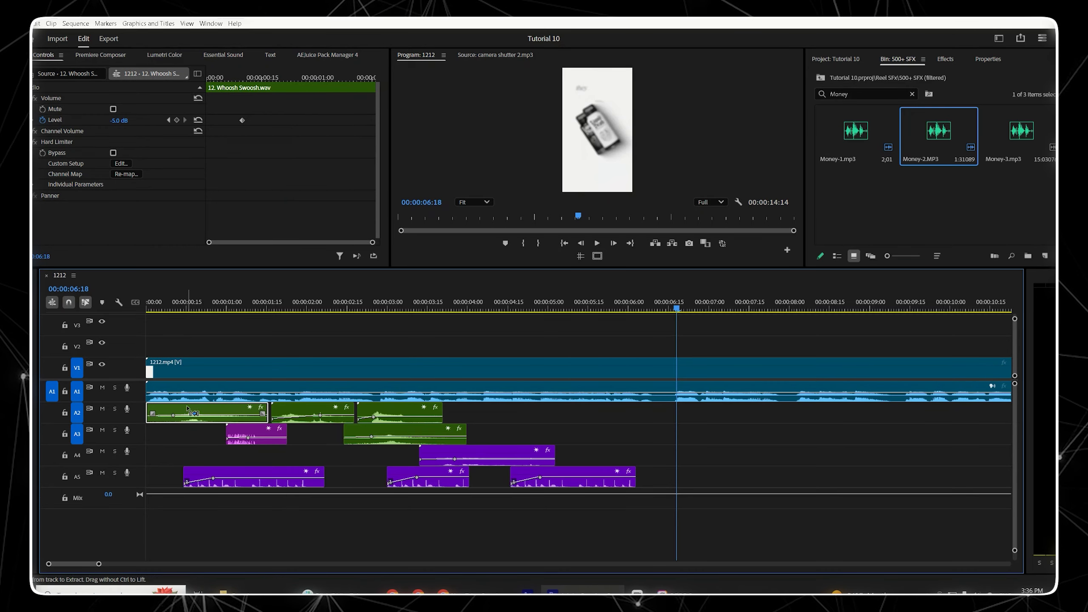
pyautogui.moveTo(633, 310); pyautogui.dragTo(664, 307)
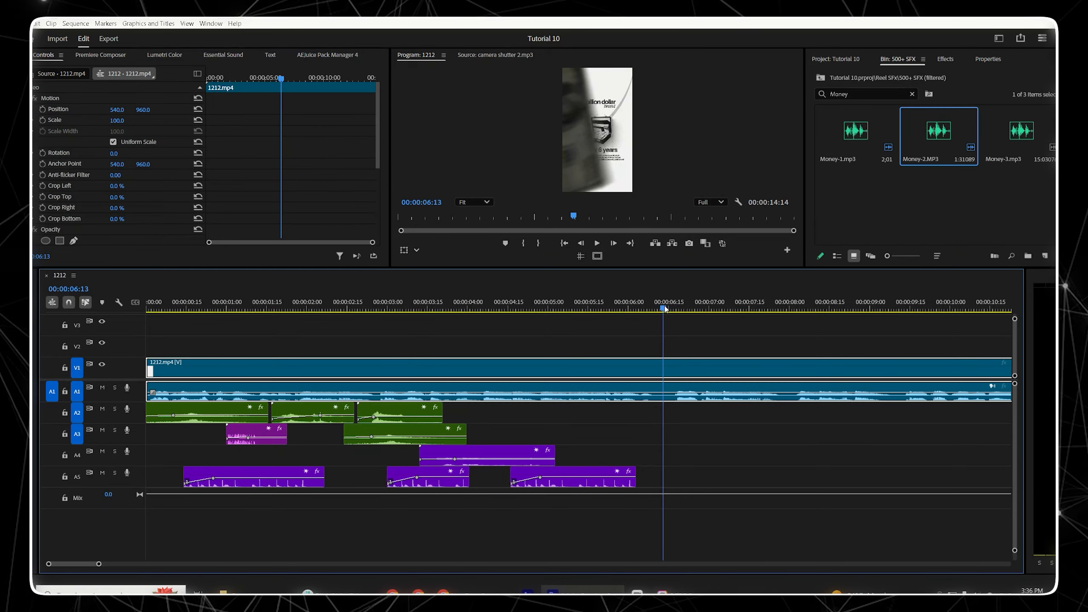
pyautogui.hotkey('ctrl', 'v')
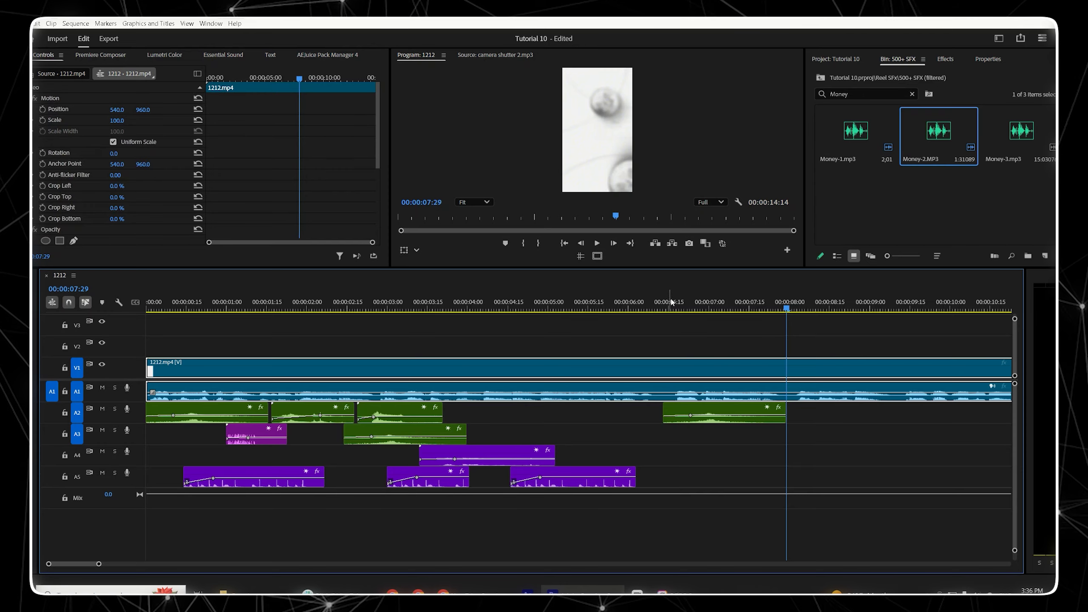
# Step: Move the pasted whoosh clip earlier to start at about 00:00:06:03 and play back the result
pyautogui.click(662, 299)
pyautogui.press('space')
pyautogui.moveTo(662, 306); pyautogui.dragTo(646, 310)
pyautogui.moveTo(748, 414); pyautogui.dragTo(722, 413)
pyautogui.press('space')
pyautogui.click(678, 351)
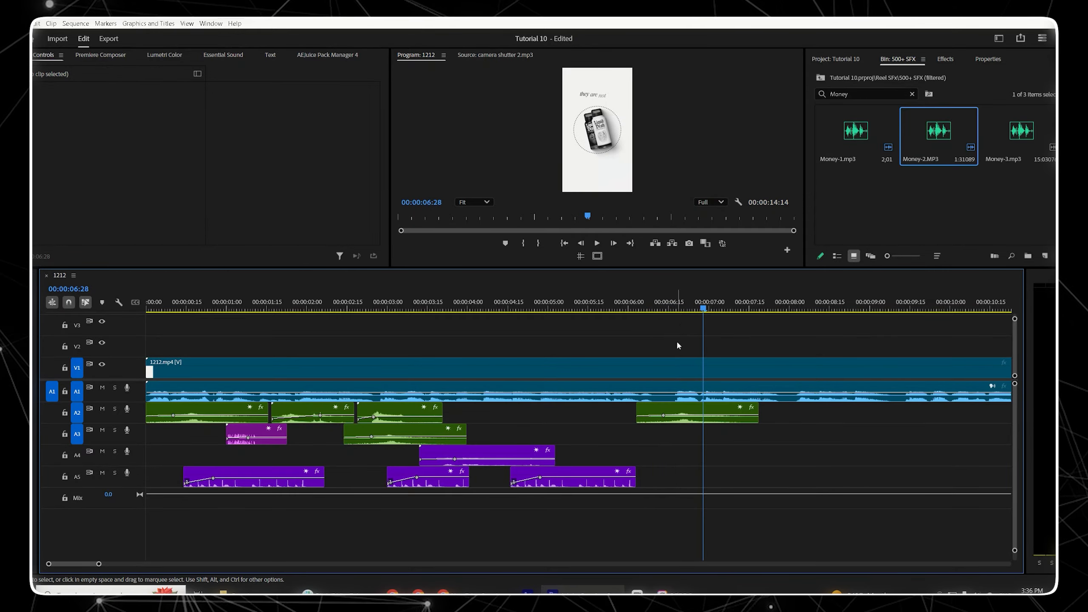
pyautogui.click(668, 306)
# Step: Copy the short purple clip on track A3, paste it, and shift it to start at about 00:00:06:19
pyautogui.click(267, 436)
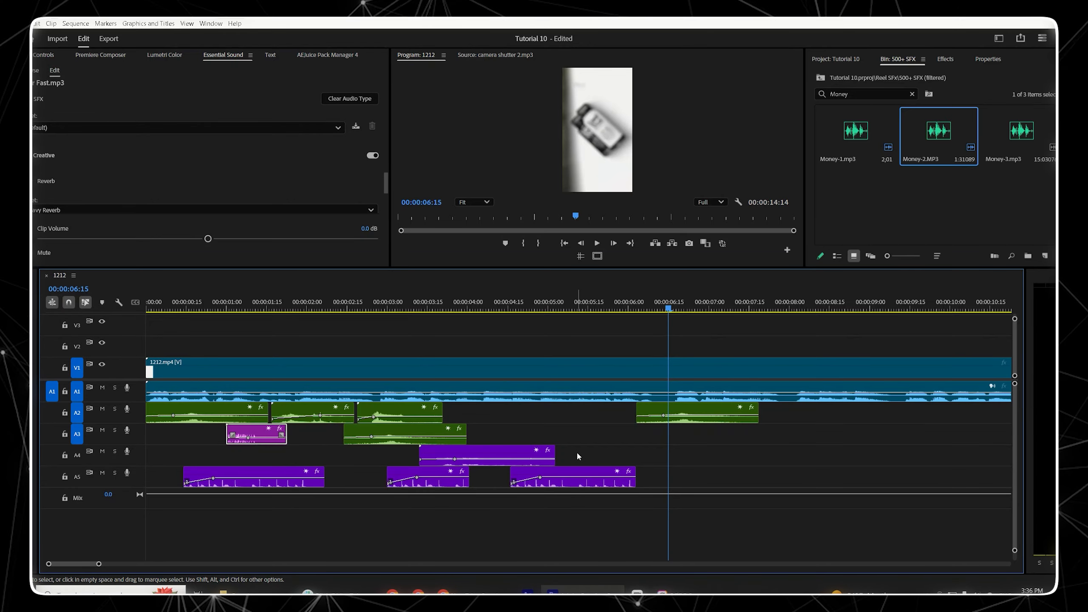
pyautogui.hotkey('ctrl', 'v')
pyautogui.moveTo(665, 308)
pyautogui.mouseDown()
pyautogui.moveTo(690, 309)
pyautogui.moveTo(668, 309)
pyautogui.moveTo(680, 311)
pyautogui.mouseUp()
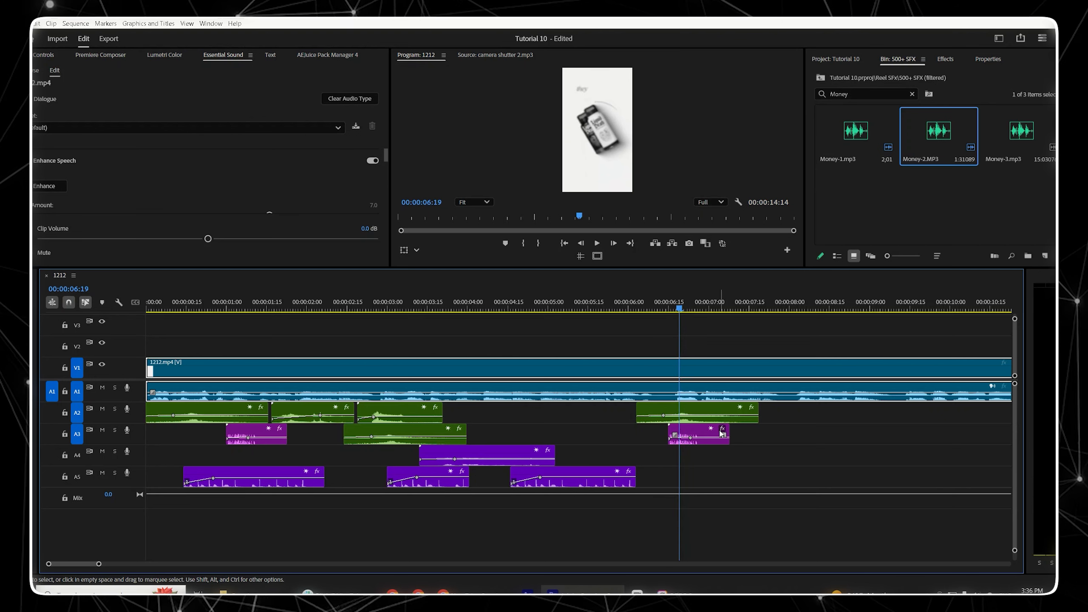
pyautogui.moveTo(710, 435); pyautogui.dragTo(723, 431)
pyautogui.press('space')
pyautogui.press('space')
pyautogui.click(703, 369)
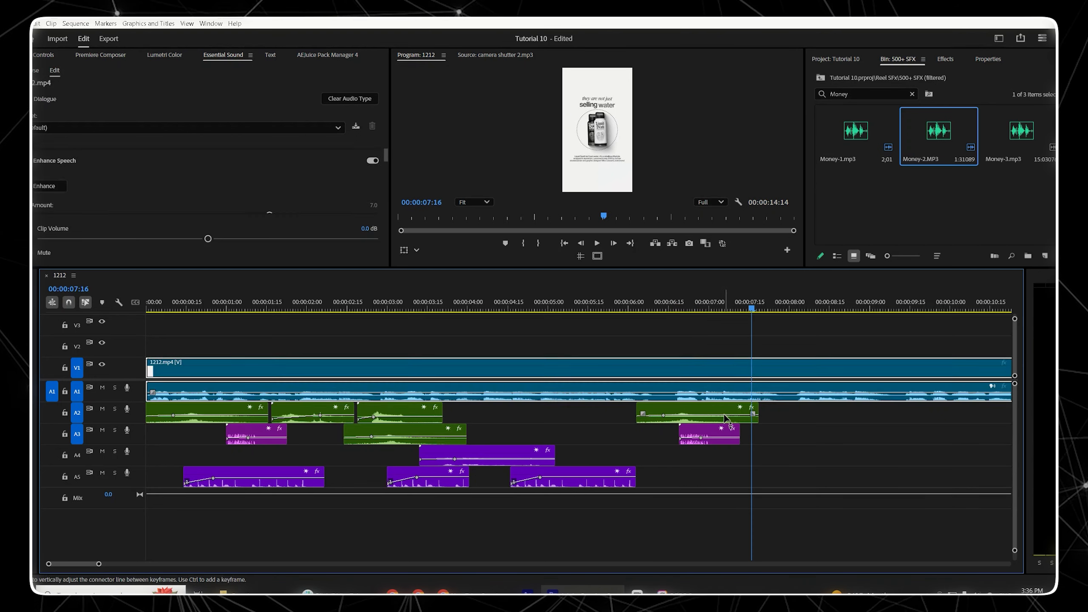
pyautogui.click(685, 337)
# Step: Search the bin for key, preview the keyboard sounds, and add Keyboard Typing.mp3 to track A4 at about 00:00:06:18
pyautogui.click(825, 93)
pyautogui.write('k')
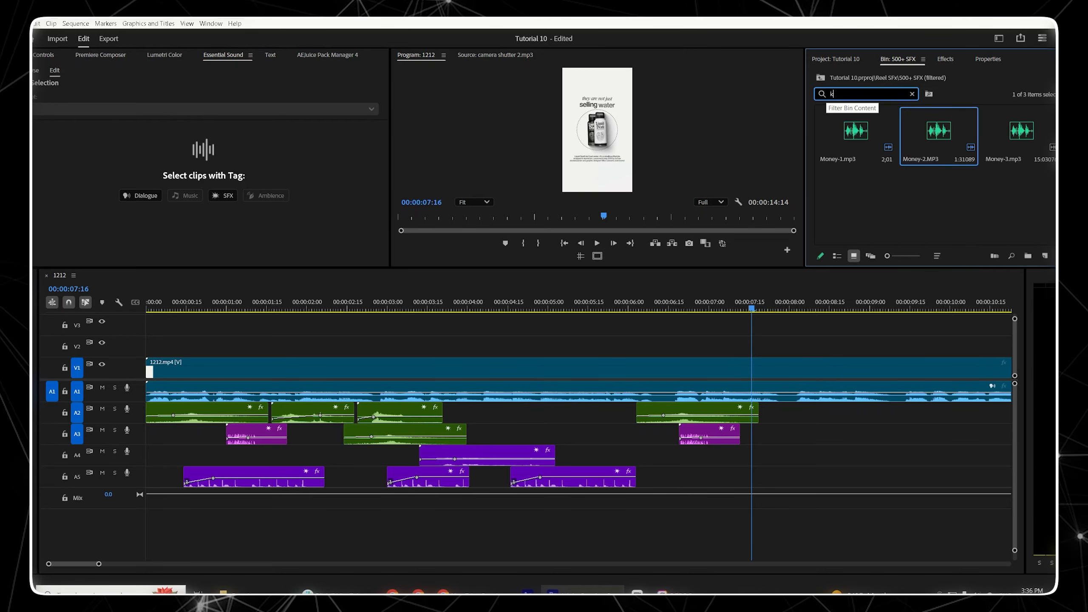
pyautogui.write('ey')
pyautogui.click(853, 133)
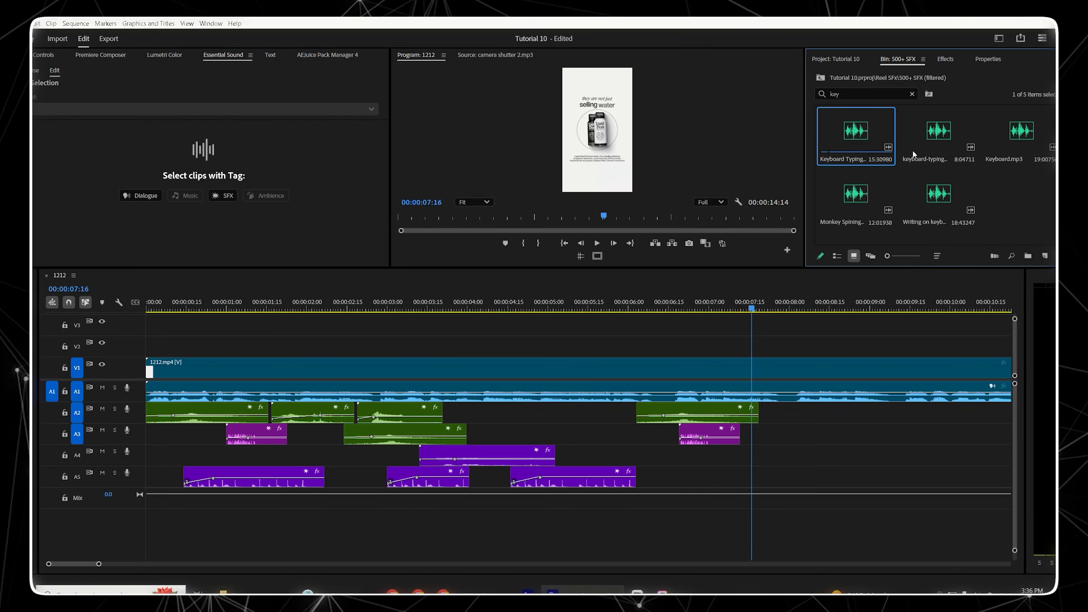
pyautogui.click(935, 135)
pyautogui.click(1015, 137)
pyautogui.click(939, 193)
pyautogui.click(874, 147)
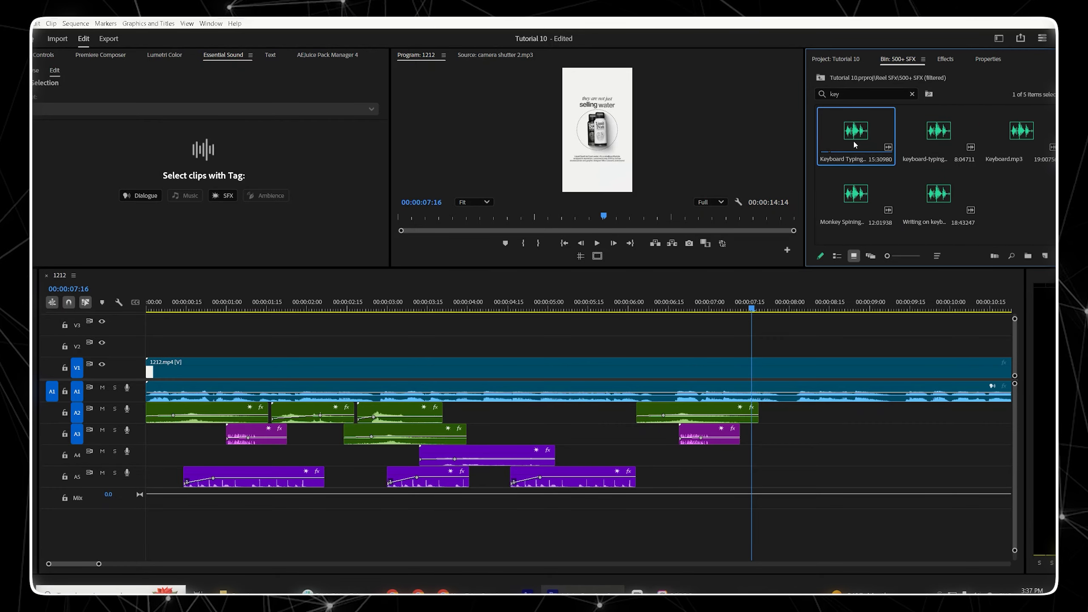
pyautogui.moveTo(861, 132); pyautogui.dragTo(685, 455)
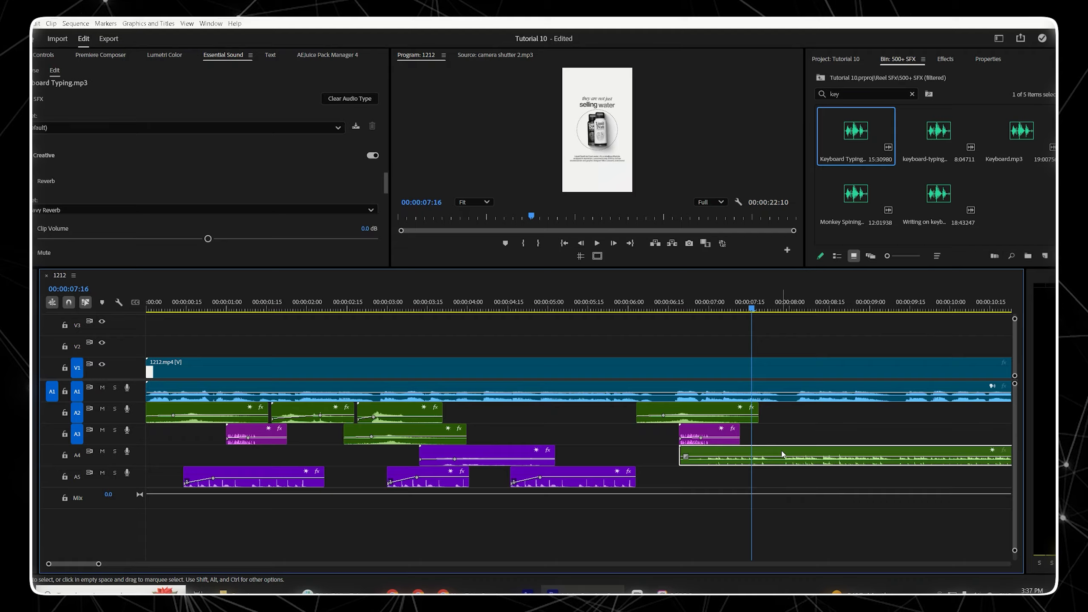
# Step: Cut the Keyboard Typing clip at about 00:00:07:08 and delete the remaining part
pyautogui.click(770, 452)
pyautogui.click(807, 456)
pyautogui.press('Delete')
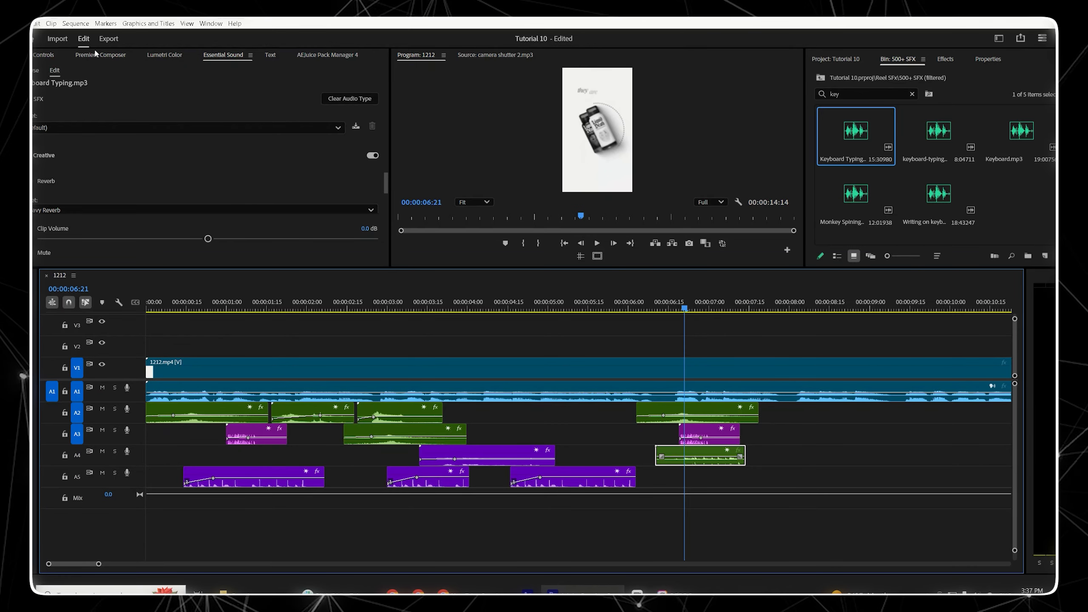
# Step: Enable Level keyframing on the Keyboard Typing clip and set its level to -5 dB
pyautogui.click(45, 55)
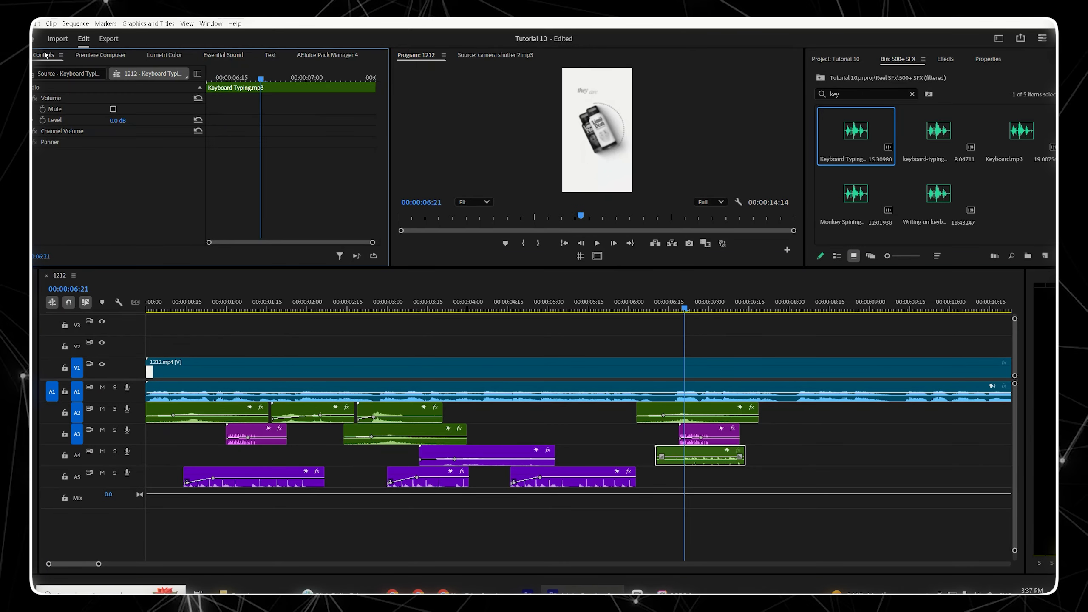
pyautogui.click(43, 120)
pyautogui.click(117, 120)
pyautogui.write('-5')
pyautogui.press('Return')
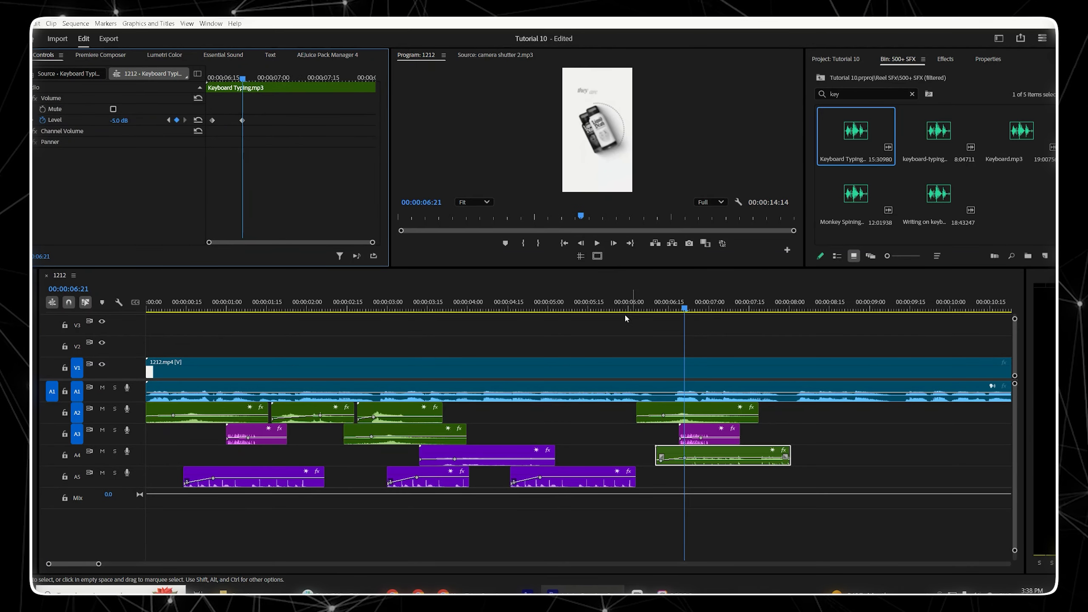
# Step: Add Level keyframes on the Keyboard Typing clip and fade it down to -57.8 dB at about 00:00:07:22
pyautogui.click(654, 310)
pyautogui.press('space')
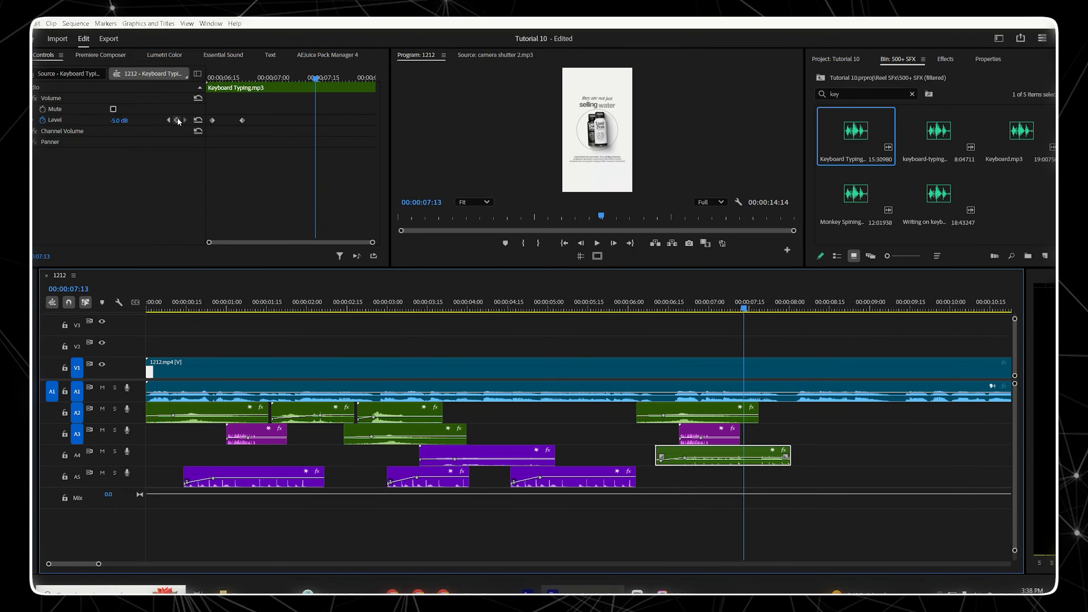
pyautogui.click(176, 120)
pyautogui.click(346, 78)
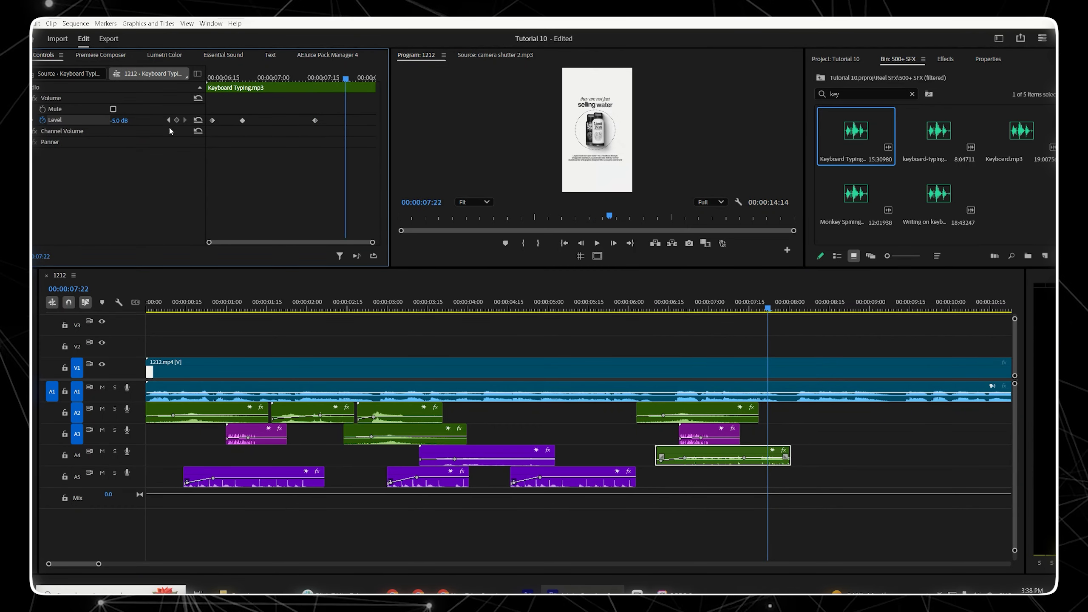
pyautogui.moveTo(137, 124); pyautogui.dragTo(86, 124)
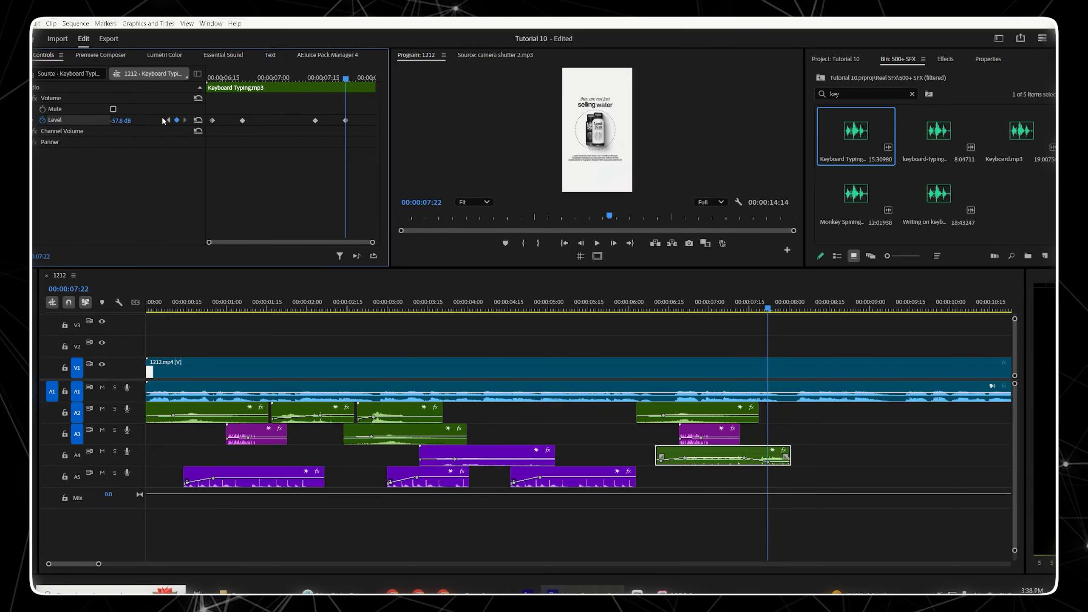
# Step: Play back the Keyboard Typing fade-out to review it
pyautogui.click(296, 77)
pyautogui.press('space')
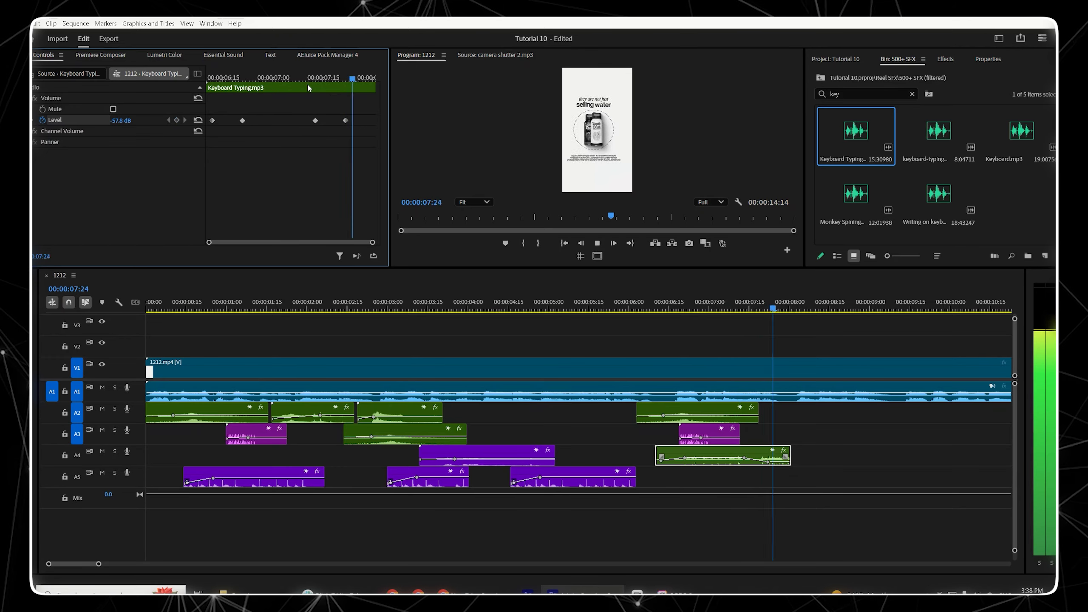
pyautogui.press('space')
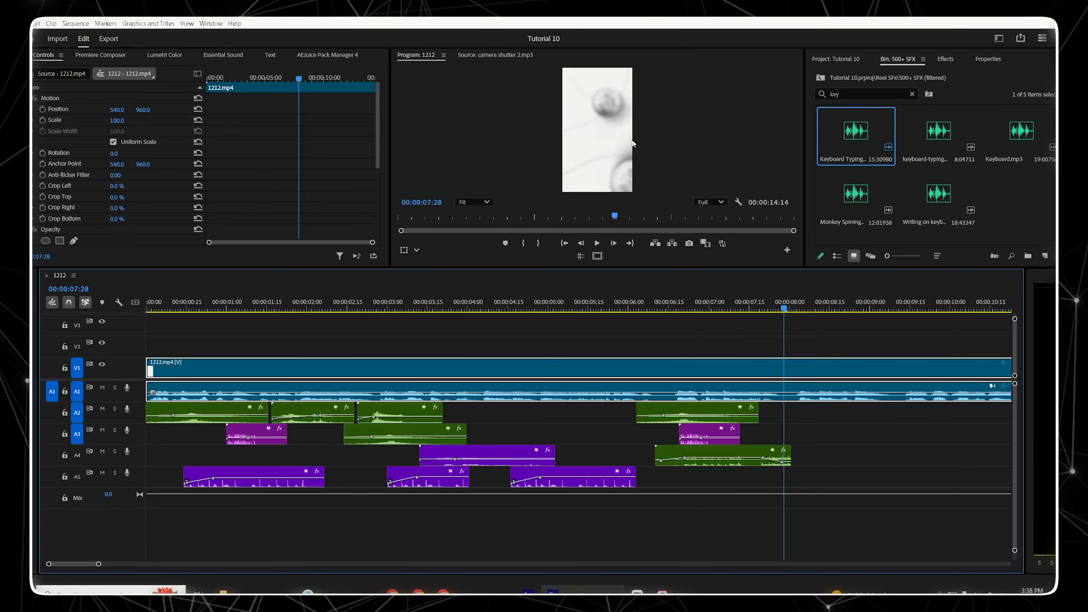
pyautogui.press('Left')
pyautogui.press('Left')
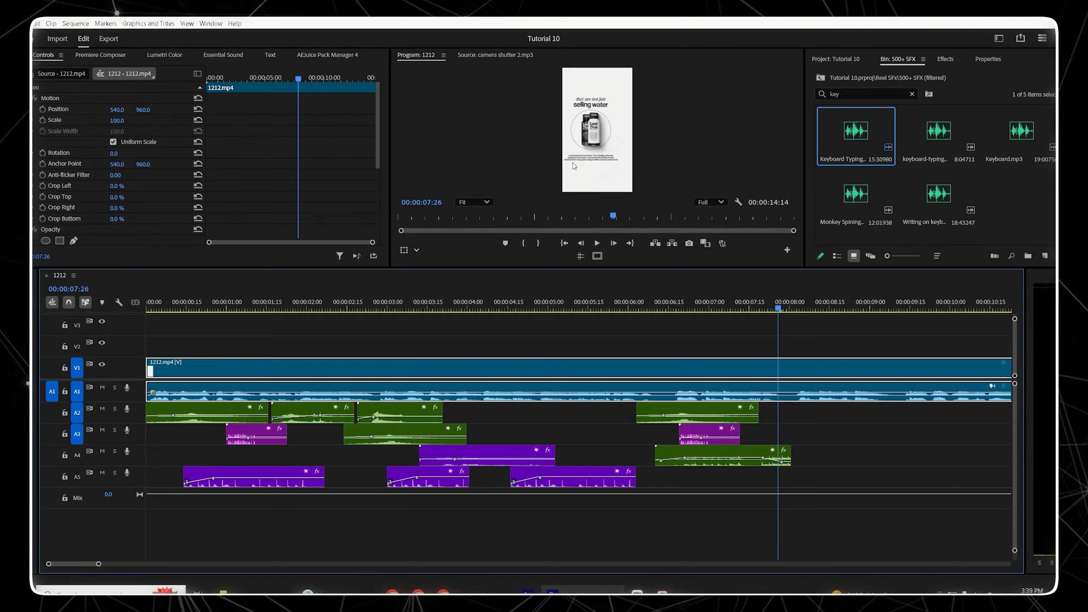
# Step: Search the bin for riser, add Riser-3.MP3 to track A5 at about 00:00:06:25, and give it a violet label
pyautogui.doubleClick(849, 100)
pyautogui.write('riser')
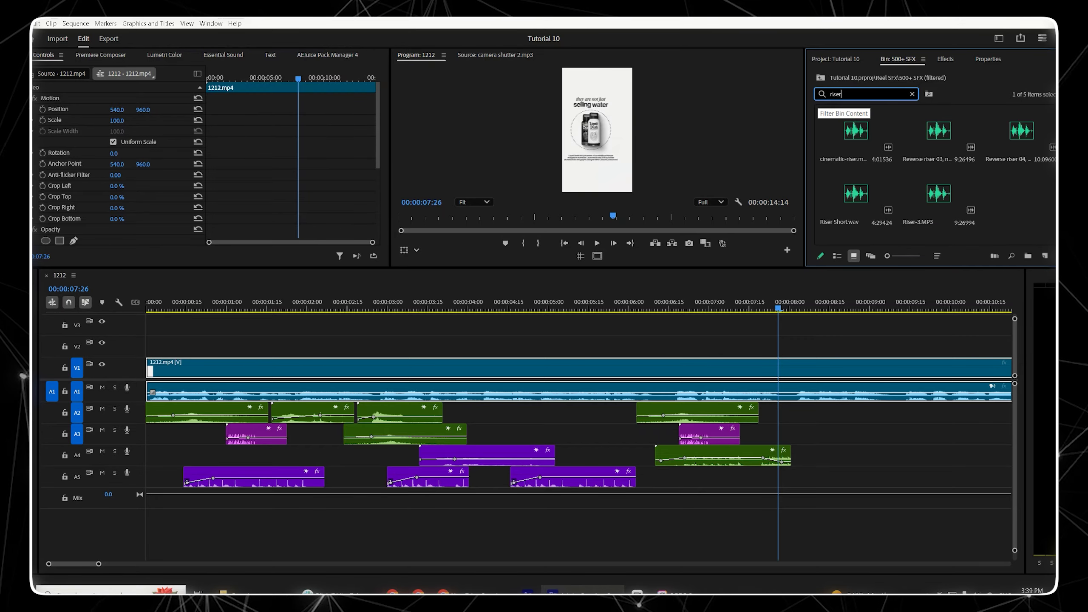
pyautogui.click(937, 194)
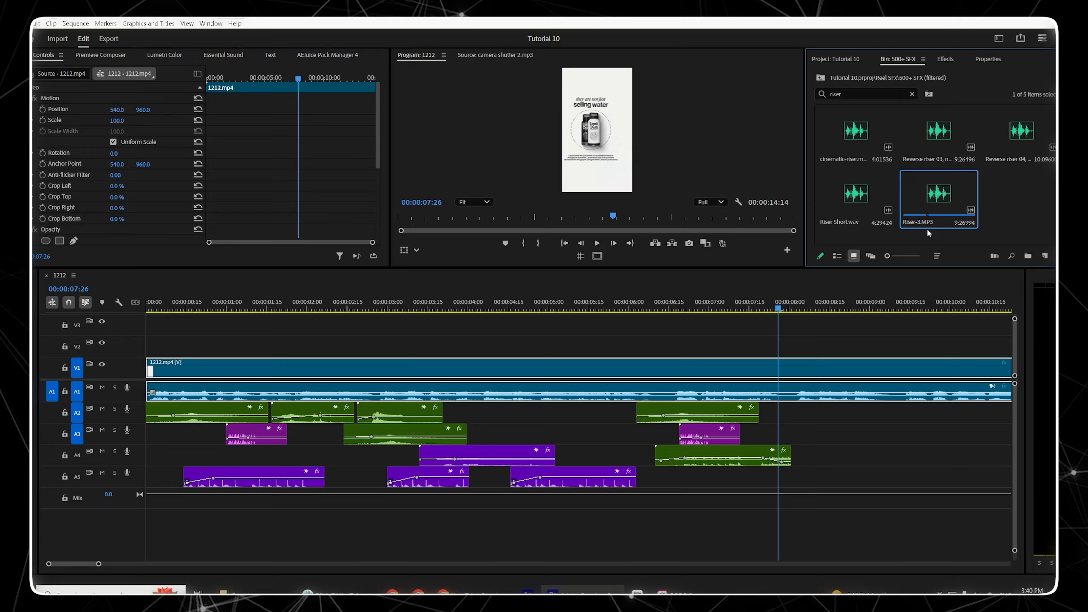
pyautogui.moveTo(946, 210); pyautogui.dragTo(701, 476)
pyautogui.rightClick(824, 475)
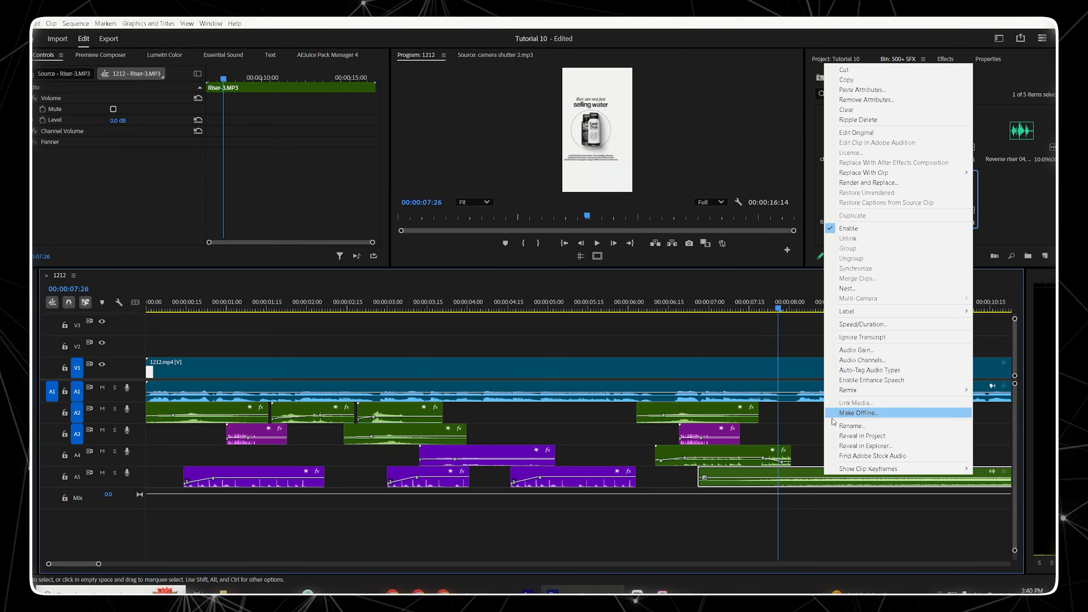
pyautogui.click(832, 456)
# Step: Cut the riser clip at about 00:00:08:24 and delete the remaining part
pyautogui.press('c')
pyautogui.press('v')
pyautogui.click(874, 481)
pyautogui.press('Delete')
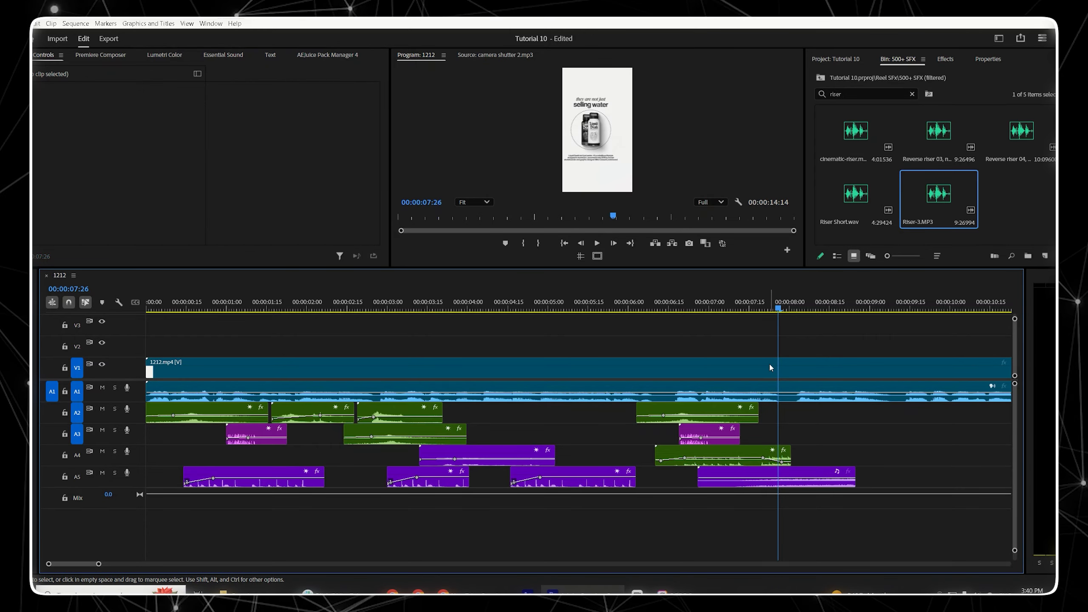
# Step: Shift the riser to start about 00:00:06:10 and keyframe its Level from a very low value at its start to -10 dB at 00:00:07:13
pyautogui.moveTo(772, 373); pyautogui.dragTo(749, 367)
pyautogui.click(745, 306)
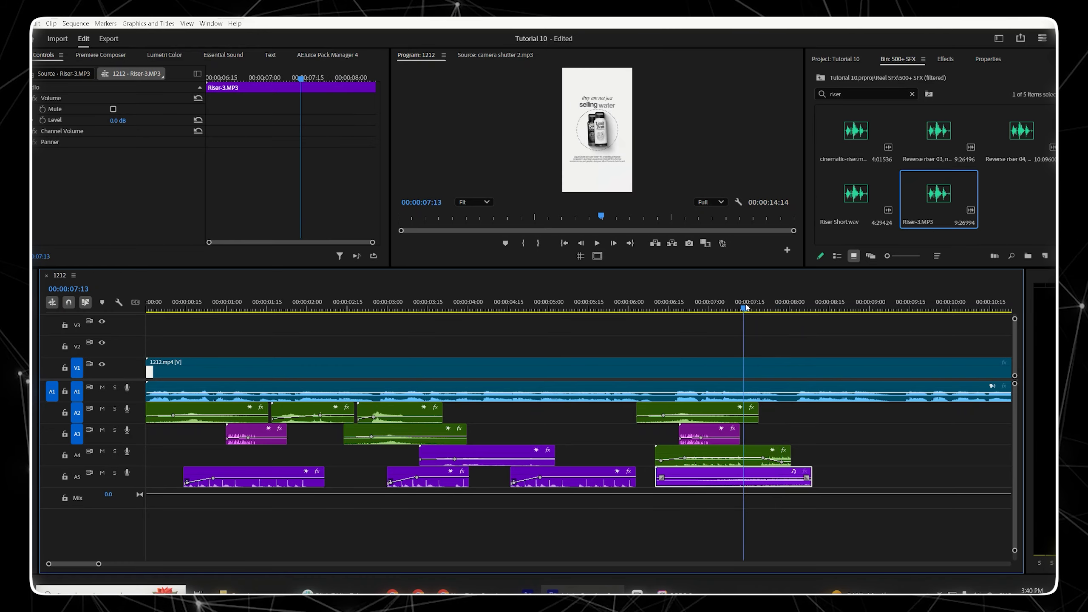
pyautogui.click(43, 119)
pyautogui.click(120, 120)
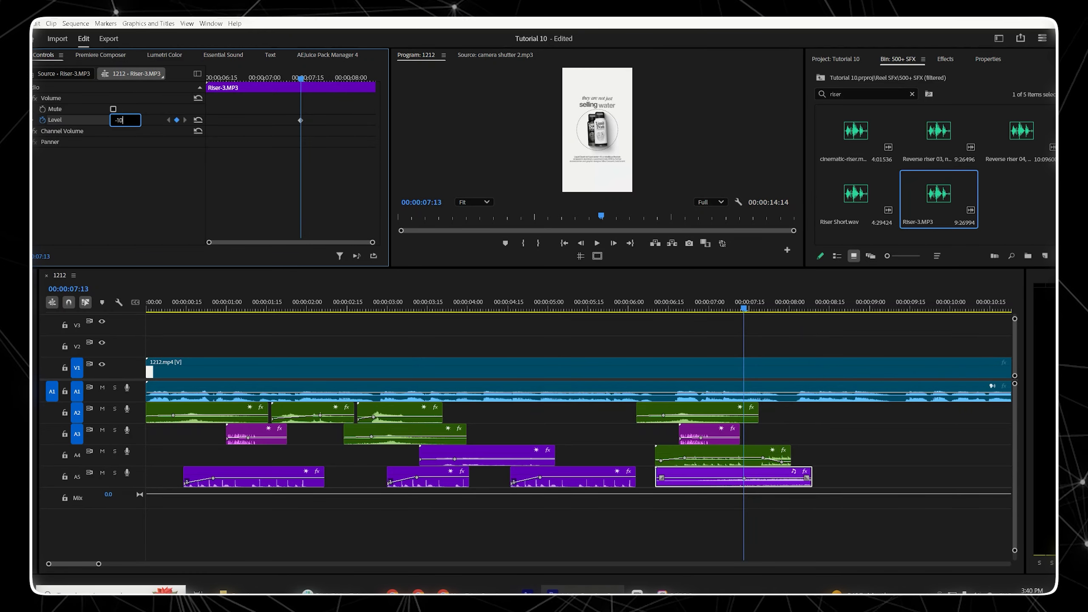
pyautogui.write('-10')
pyautogui.press('Return')
pyautogui.press('Up')
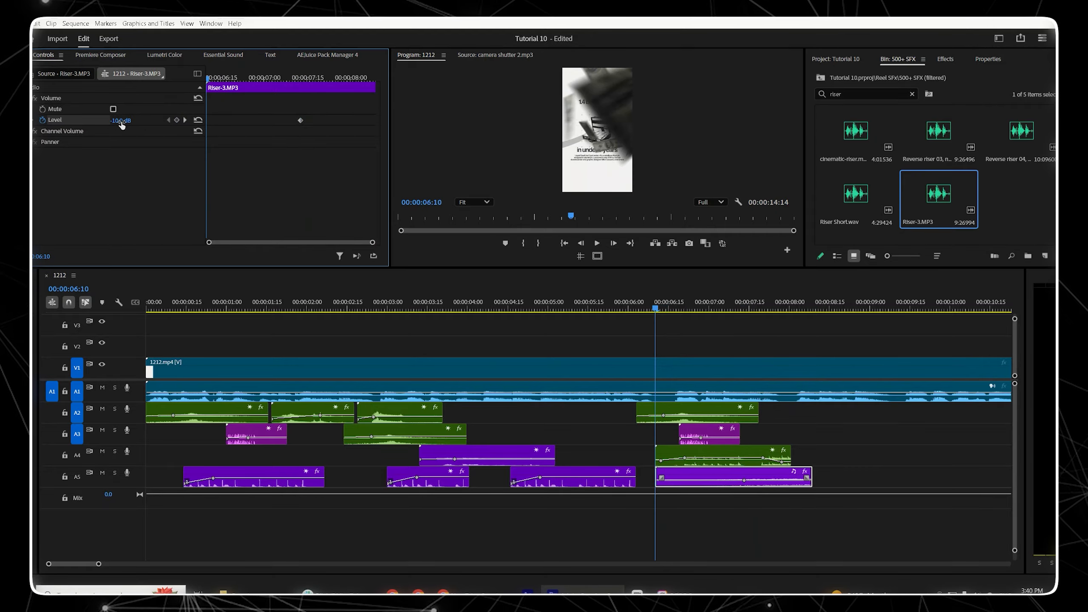
pyautogui.moveTo(122, 120); pyautogui.dragTo(108, 120)
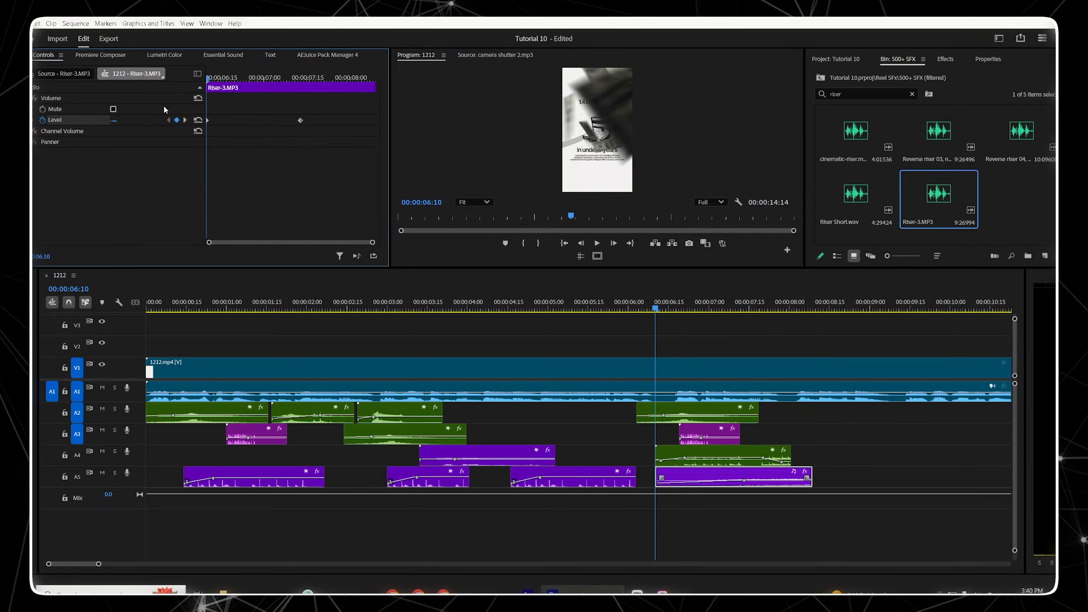
# Step: Preview the riser and trim it to end at about 00:00:08:00
pyautogui.click(743, 529)
pyautogui.press('space')
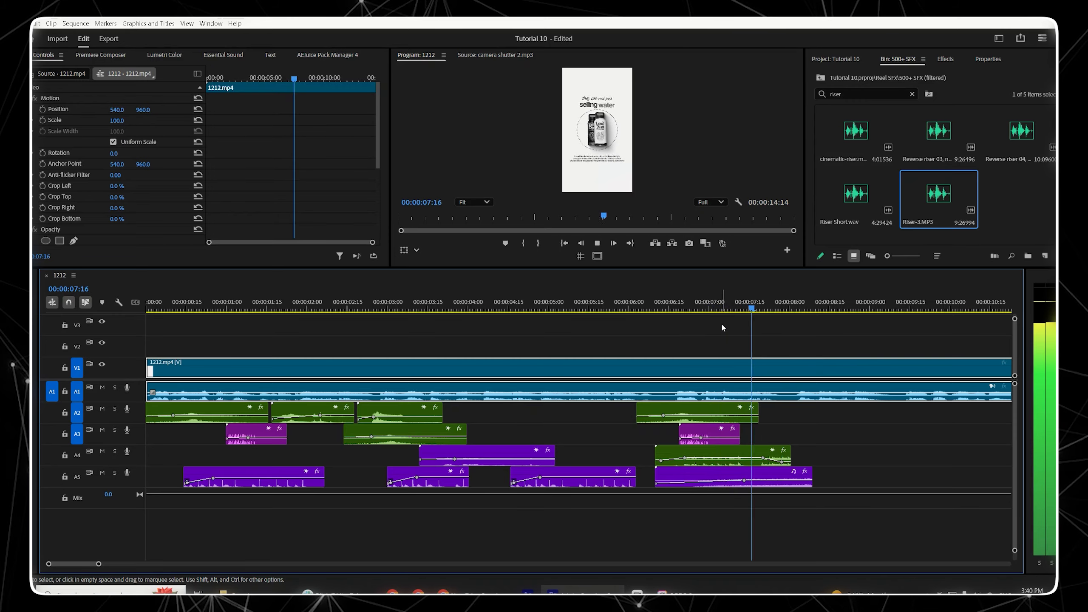
pyautogui.click(727, 308)
pyautogui.press('space')
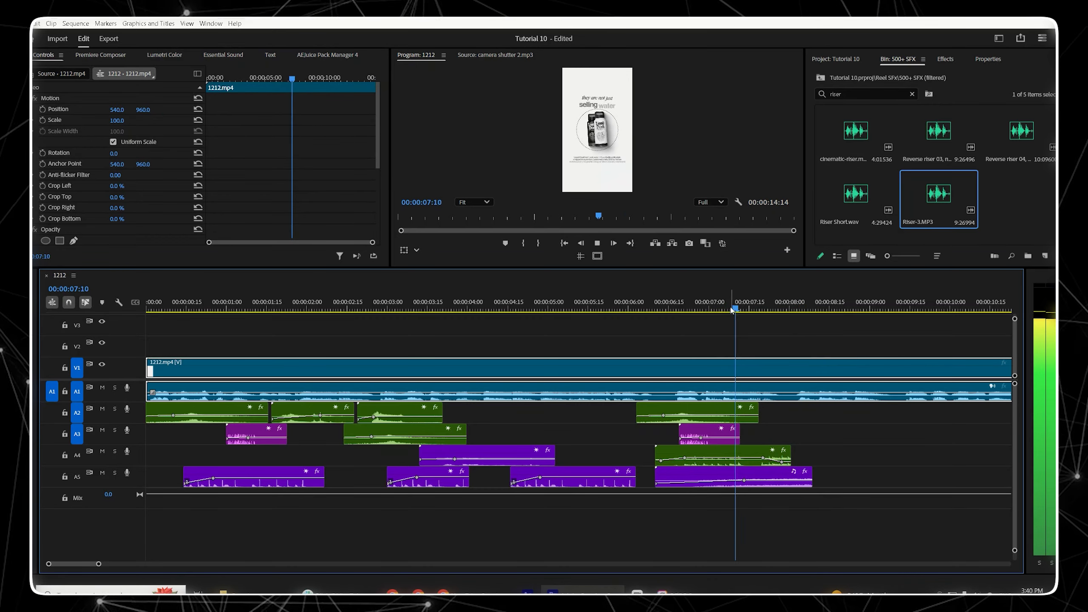
pyautogui.press('space')
pyautogui.moveTo(811, 476); pyautogui.dragTo(791, 478)
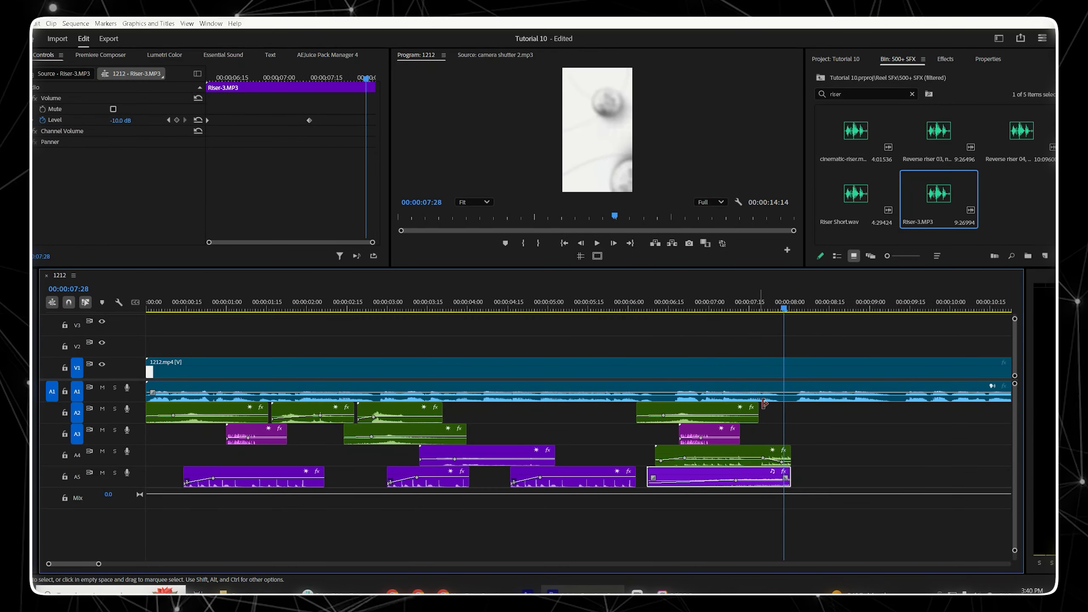
# Step: Play back the sequence from about 00:00:06:15 to review the riser with the other sounds
pyautogui.click(654, 308)
pyautogui.press('space')
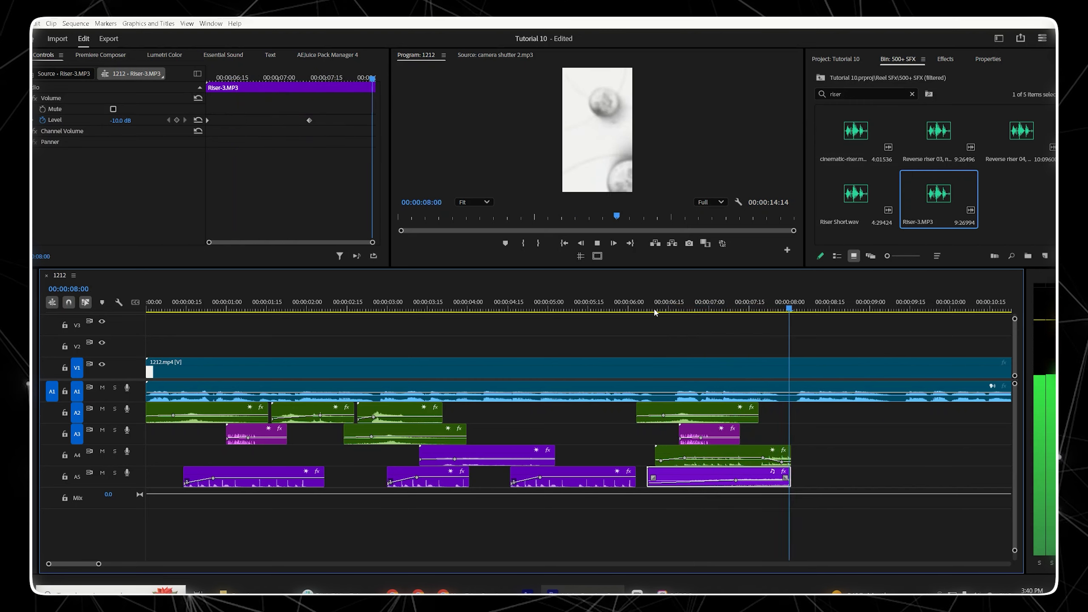
pyautogui.press('space')
pyautogui.click(710, 307)
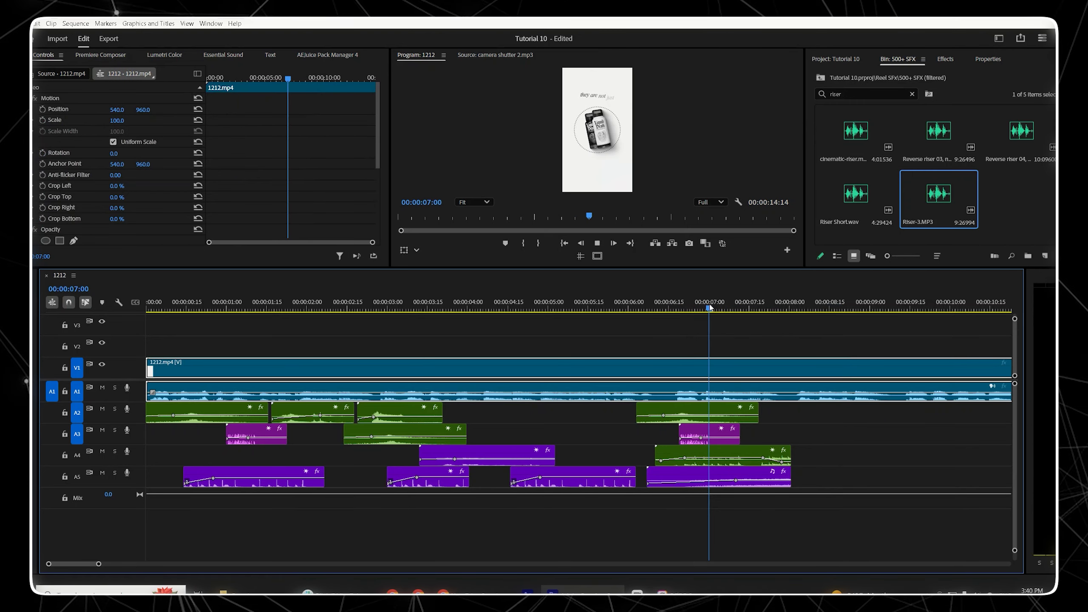
pyautogui.press('space')
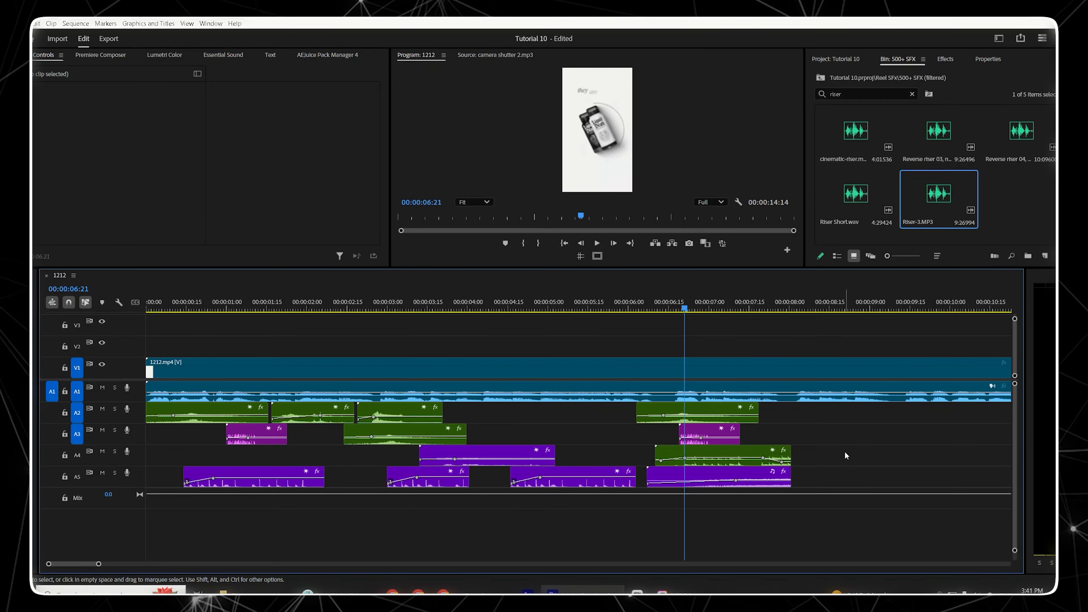
pyautogui.press('space')
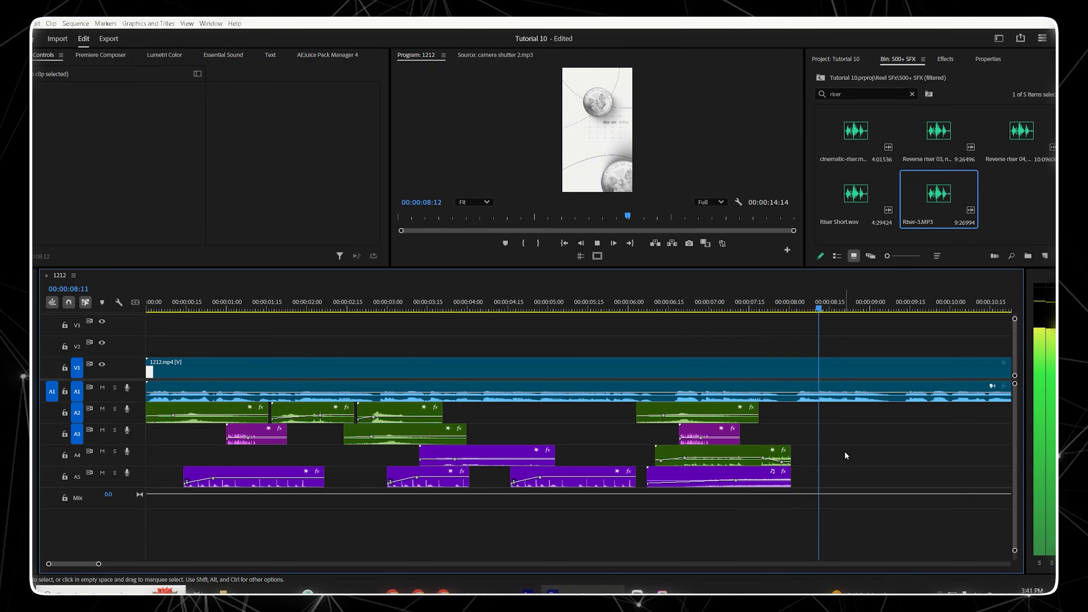
pyautogui.press('space')
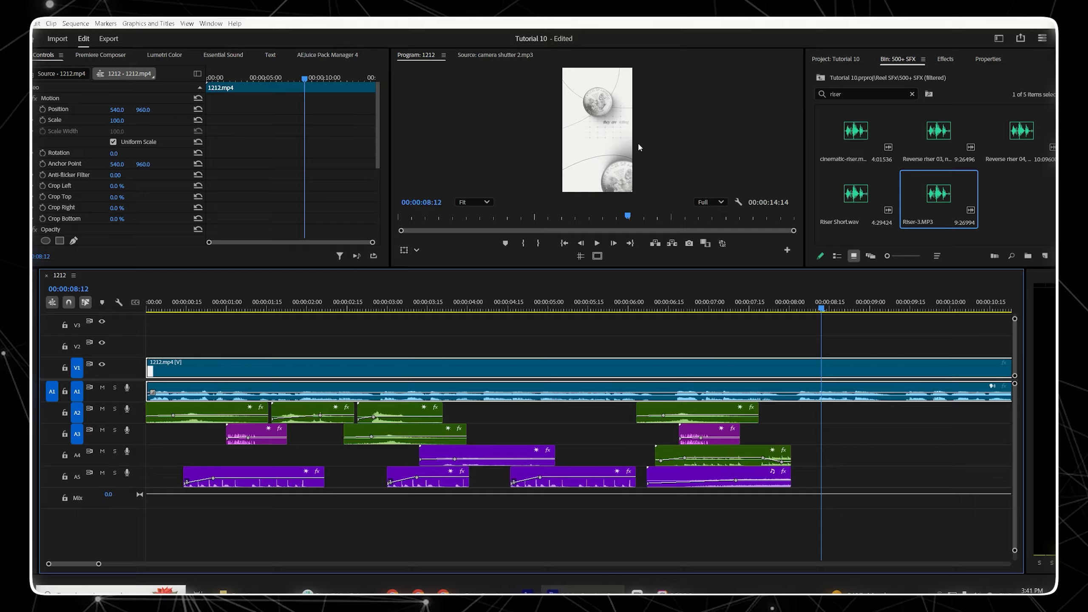
pyautogui.press('space')
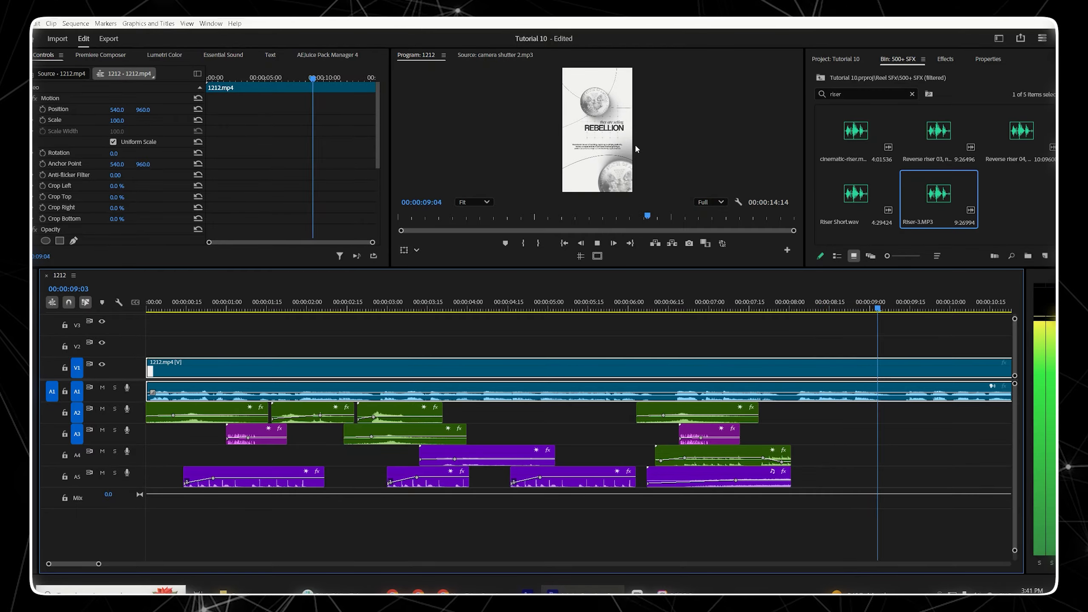
pyautogui.press('space')
pyautogui.click(795, 305)
pyautogui.press('space')
pyautogui.press('space')
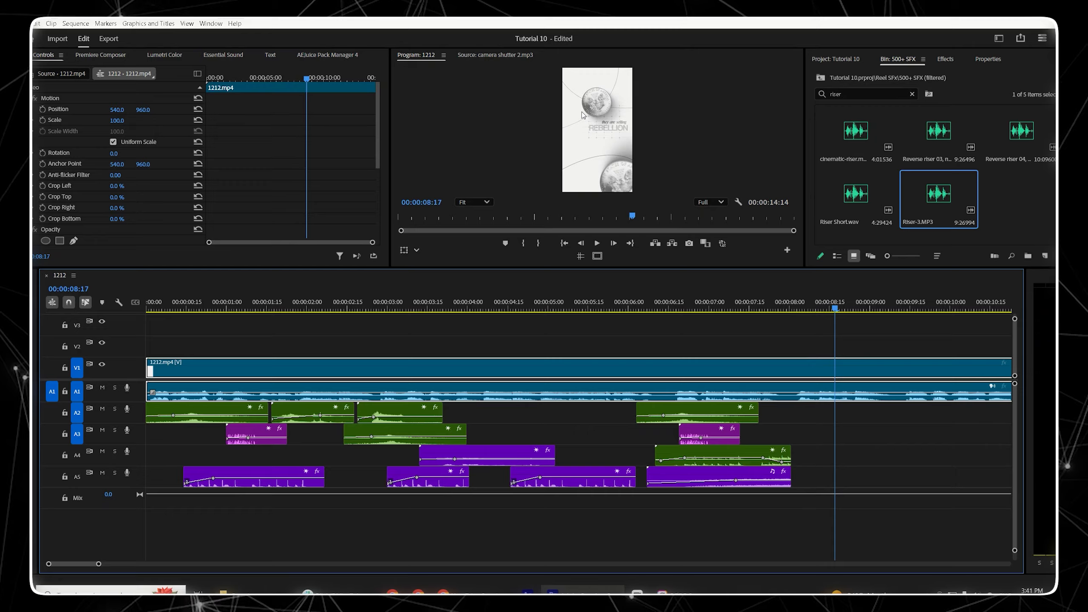
# Step: Search the bin for money, preview the money sounds, and add Money-3.mp3 to track A3 at about 00:00:07:24
pyautogui.doubleClick(835, 94)
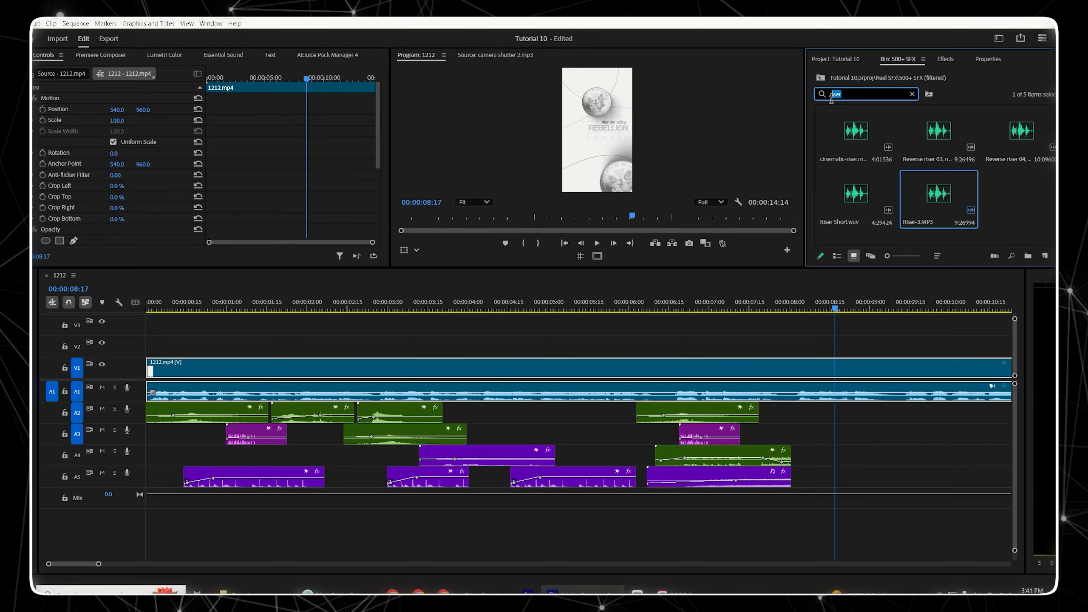
pyautogui.write('money')
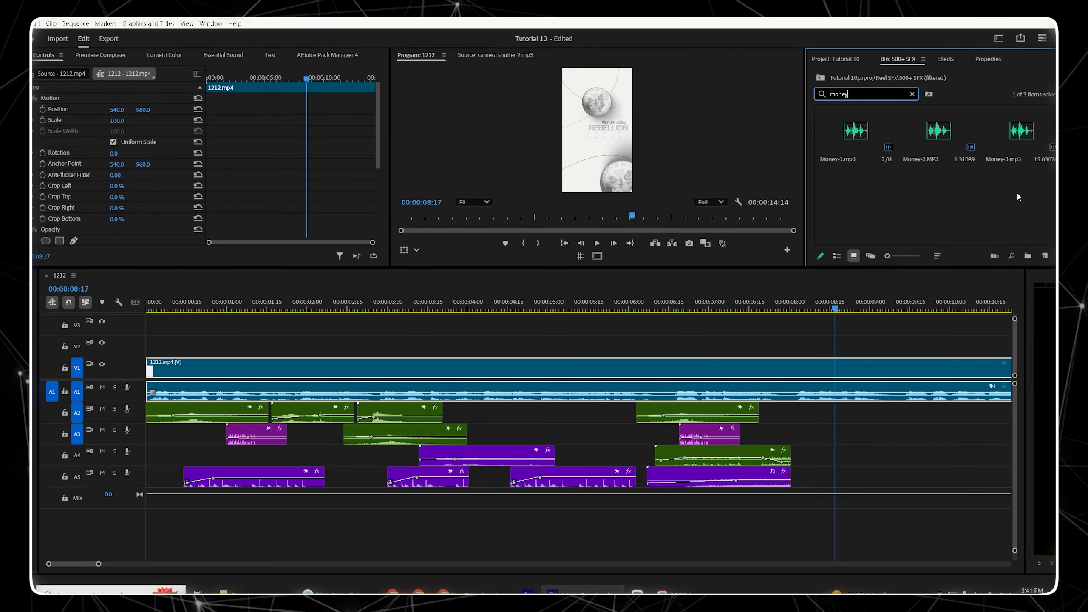
pyautogui.click(937, 131)
pyautogui.click(1005, 132)
pyautogui.click(855, 137)
pyautogui.click(1012, 132)
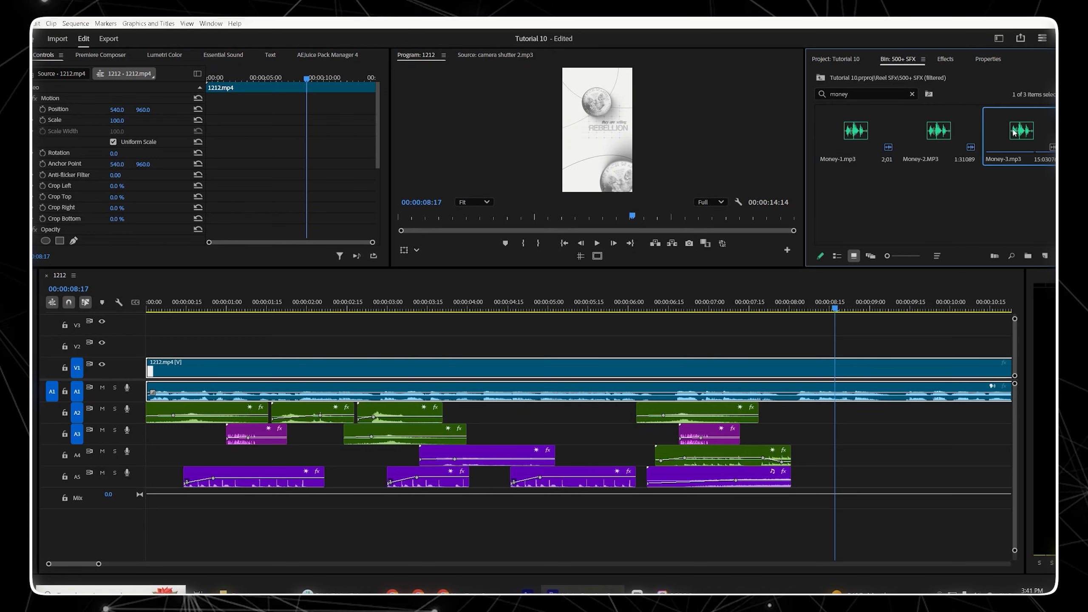
pyautogui.moveTo(1027, 138); pyautogui.dragTo(821, 432)
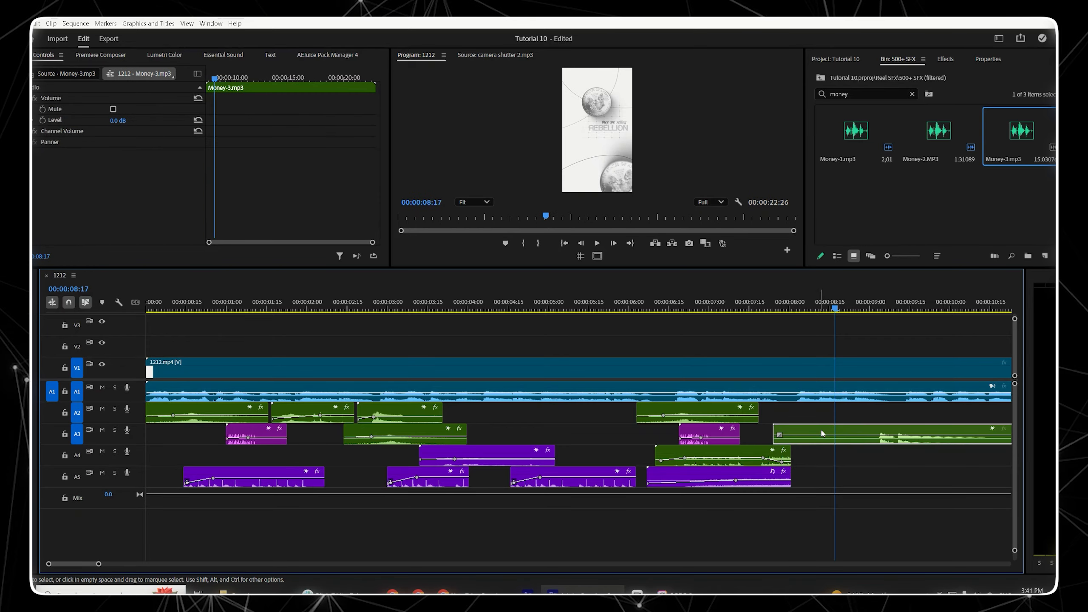
# Step: Cut the Money-3 clip at about 00:00:09:19 and delete the tail
pyautogui.click(923, 434)
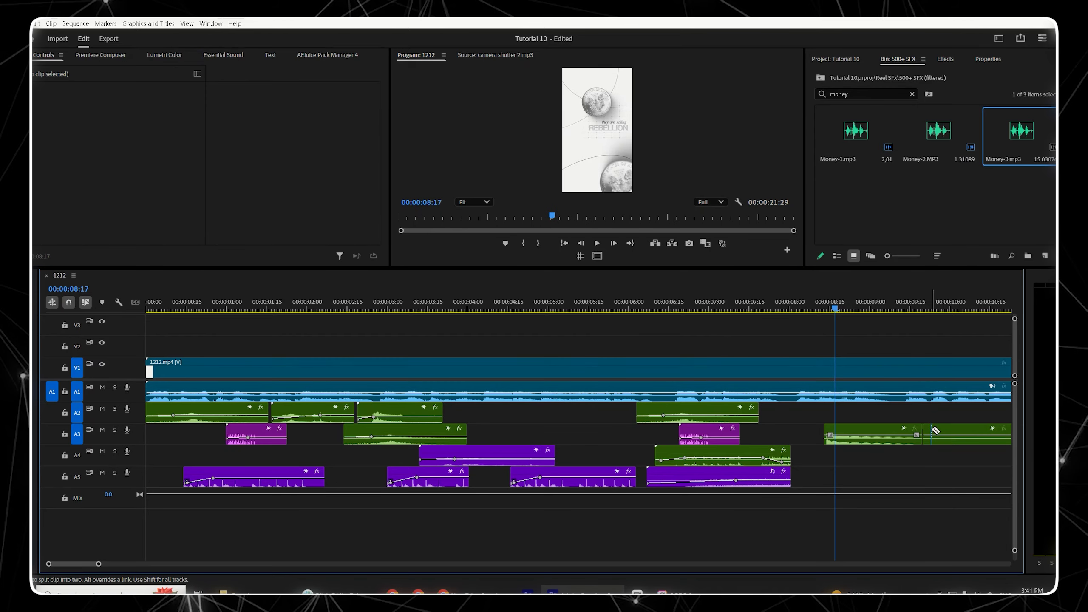
pyautogui.press('v')
pyautogui.click(935, 433)
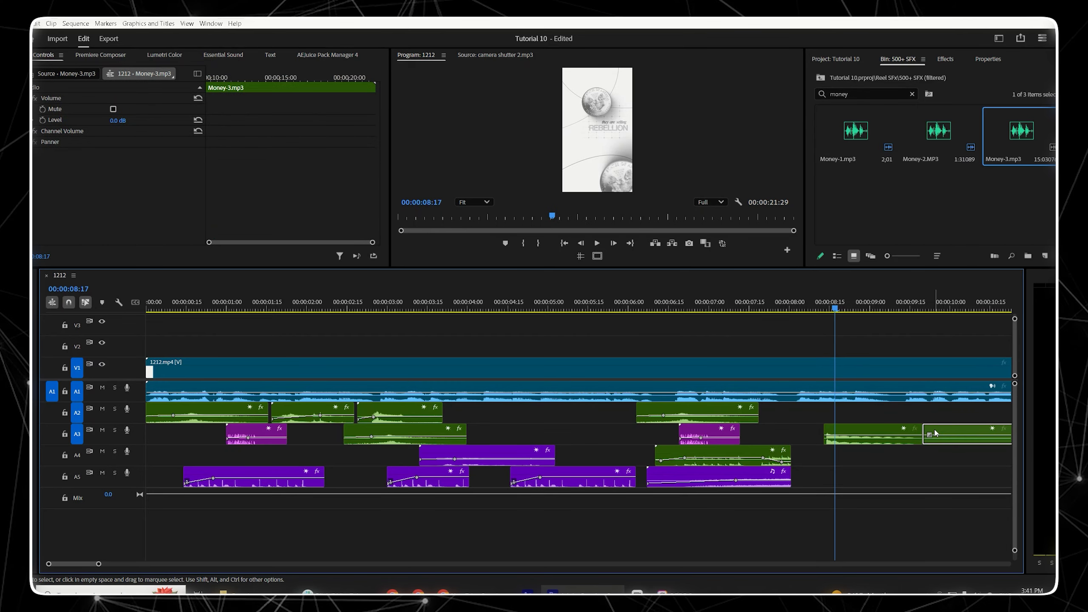
pyautogui.press('Delete')
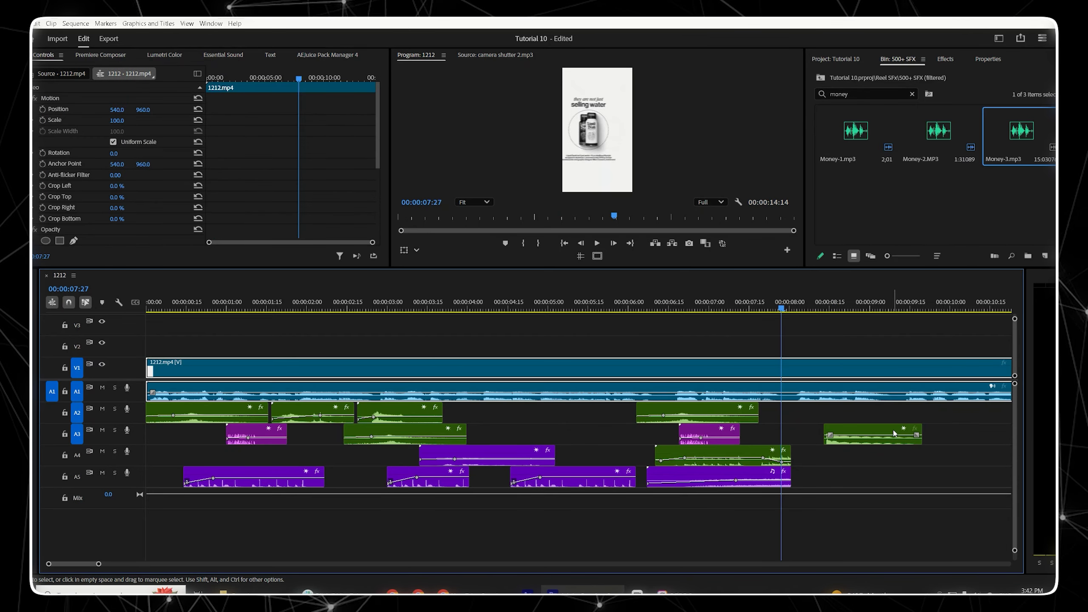
# Step: Move the Money-3 clip to start at about 00:00:07:27 and keyframe its Level from -33.5 dB up to 0 dB at 00:00:08:05
pyautogui.moveTo(894, 433); pyautogui.dragTo(852, 432)
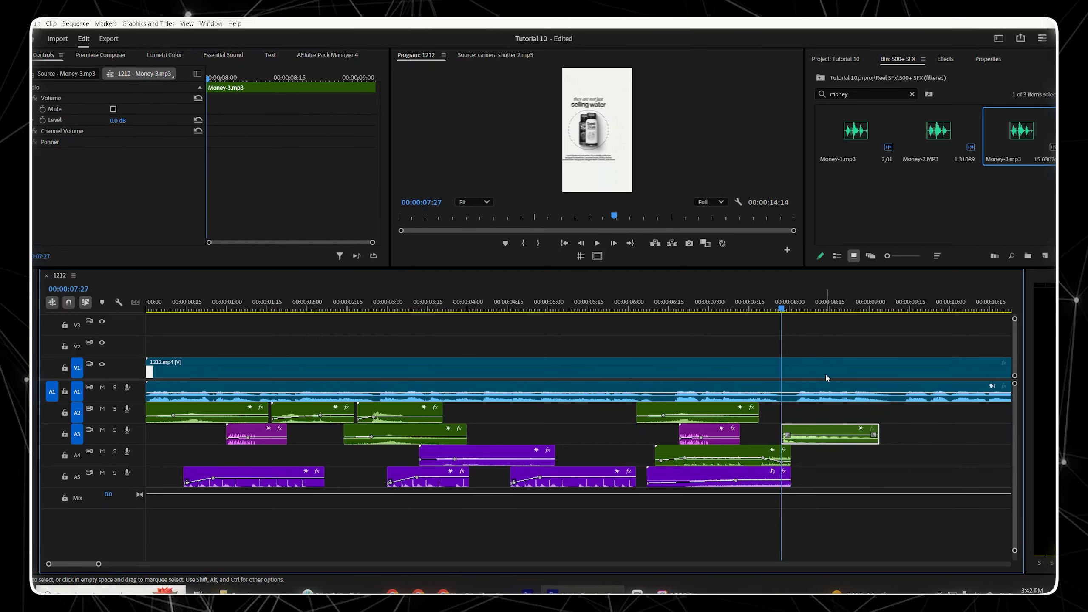
pyautogui.click(42, 119)
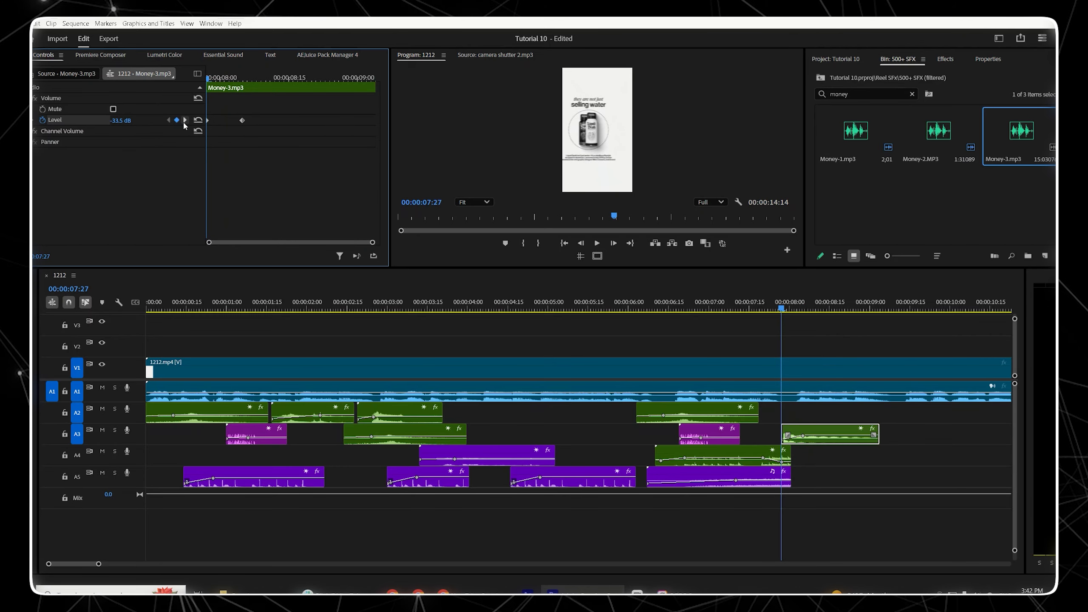
pyautogui.click(185, 120)
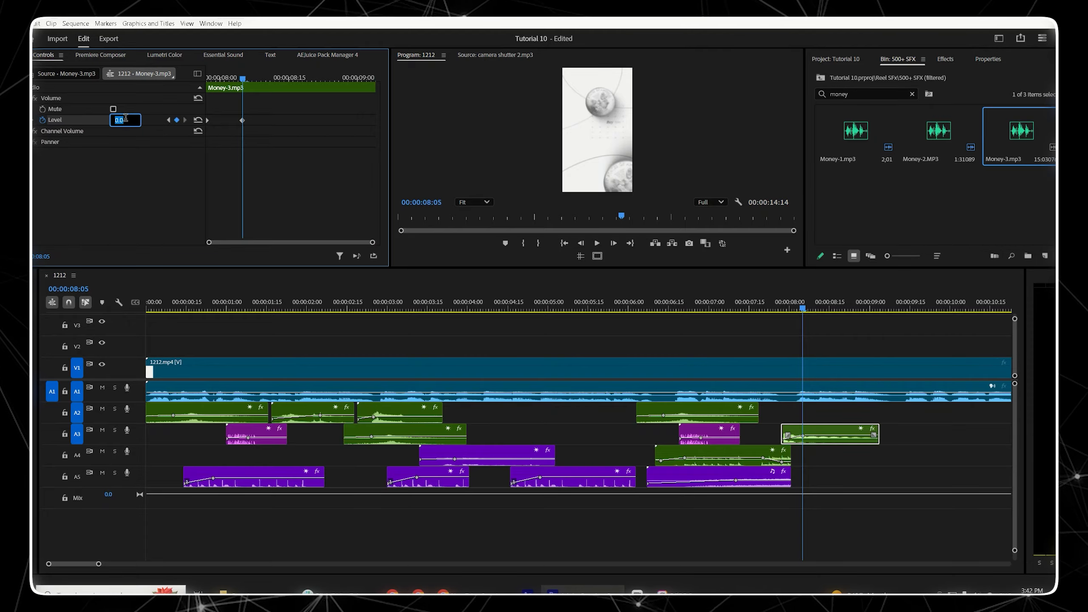
pyautogui.press('Return')
# Step: Play back the section with the money sound to review it
pyautogui.click(842, 476)
pyautogui.press('space')
pyautogui.press('space')
pyautogui.click(769, 310)
pyautogui.press('space')
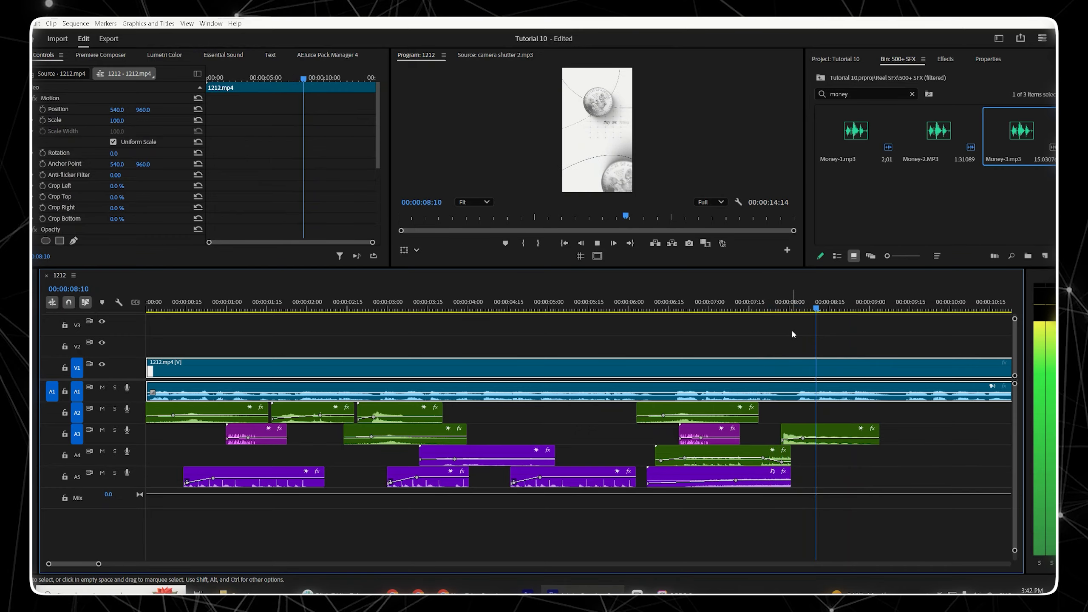
pyautogui.press('space')
# Step: Change the Money-3 clip's label colour to teal
pyautogui.rightClick(818, 431)
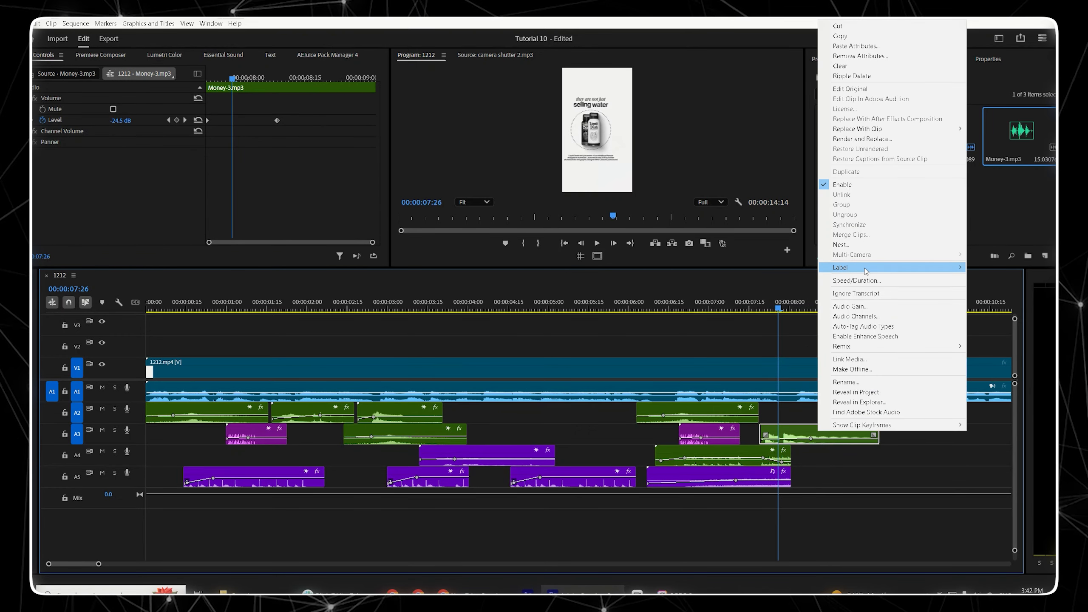
pyautogui.moveTo(942, 267)
pyautogui.click(985, 380)
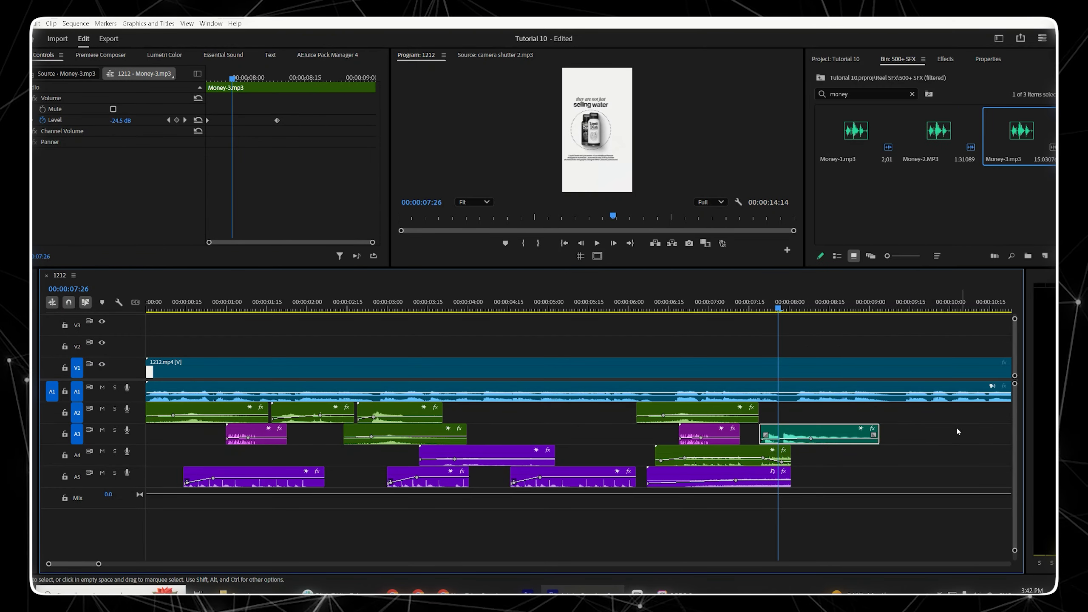
# Step: Play back the sequence around 00:00:07:25 to review the money sound
pyautogui.click(766, 288)
pyautogui.click(759, 306)
pyautogui.press('space')
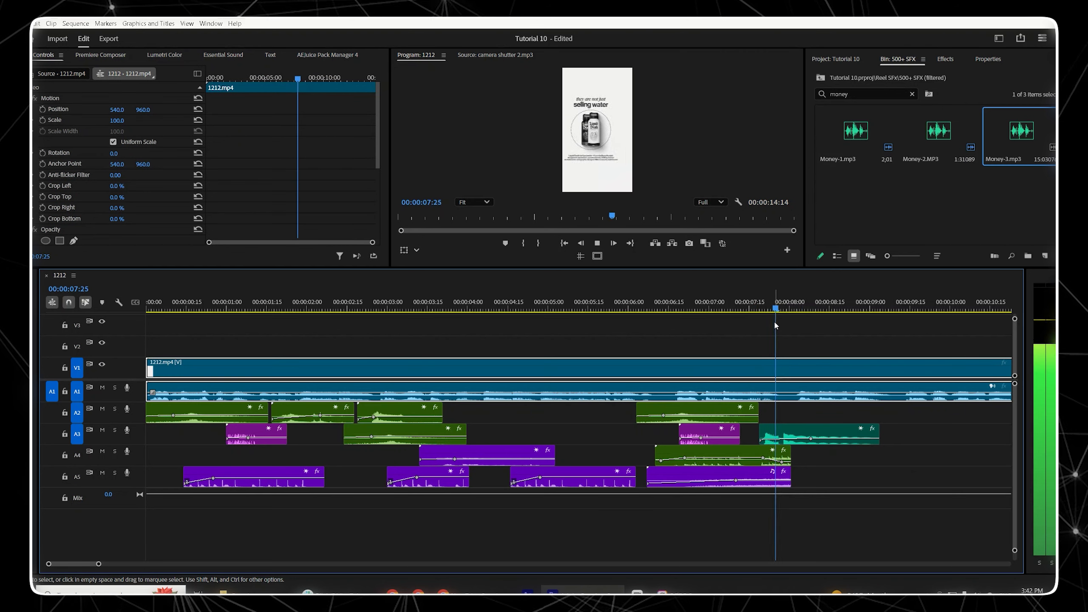
pyautogui.press('space')
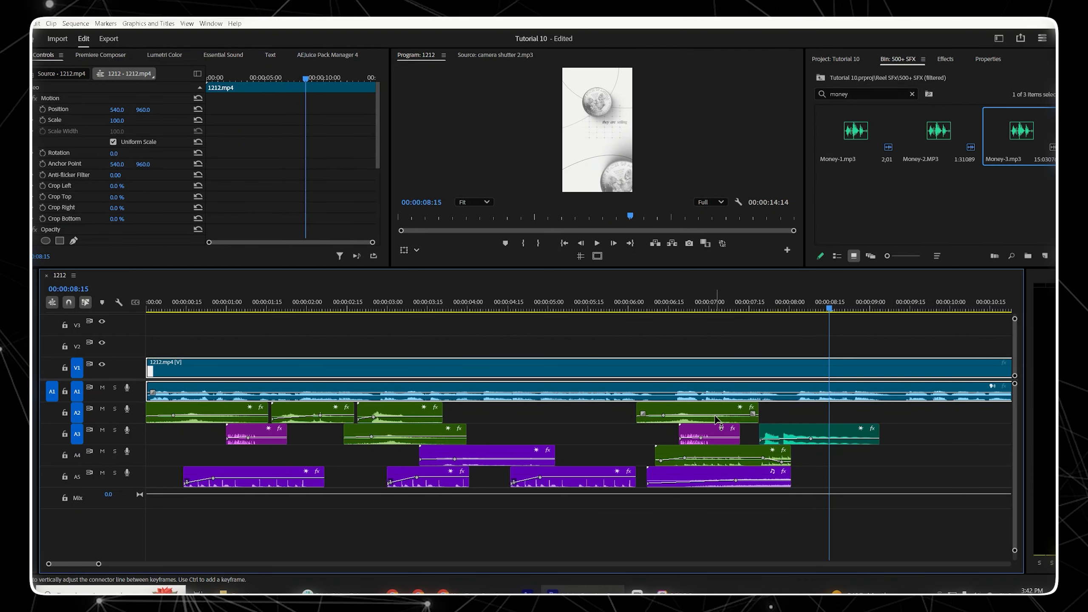
# Step: Move the purple clip on A5 to start at about 00:00:08:10 and change its label colour to Rose
pyautogui.click(277, 474)
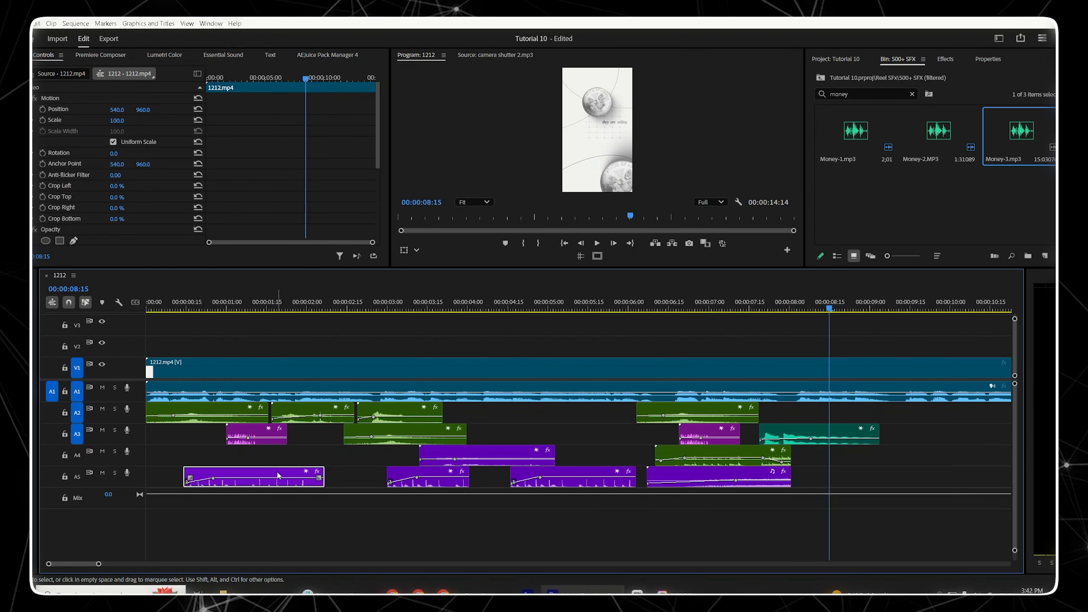
pyautogui.moveTo(278, 475); pyautogui.dragTo(895, 475)
pyautogui.hotkey('shift', 'Left')
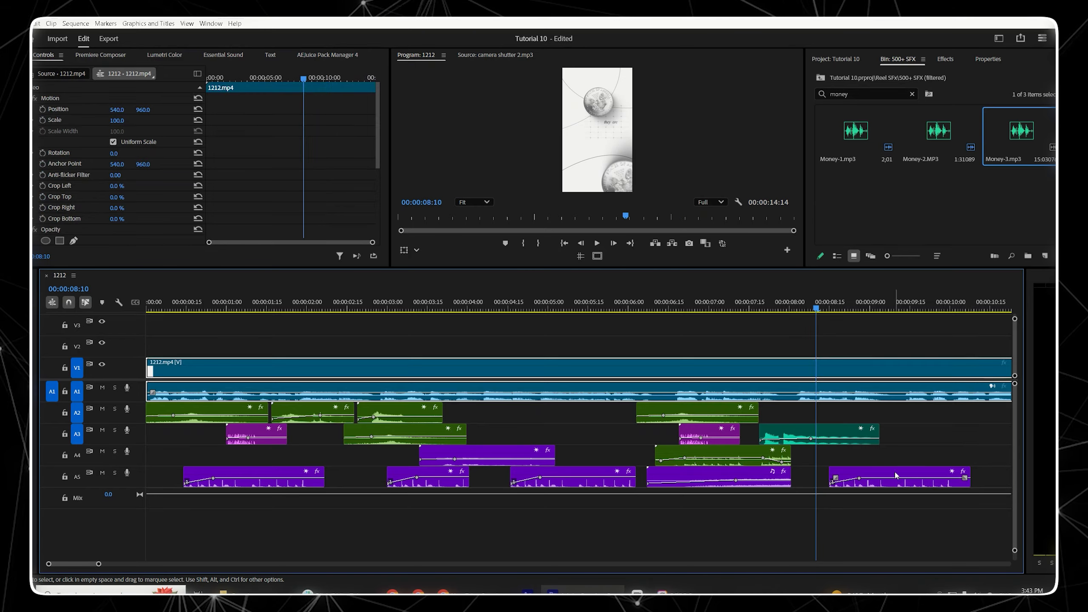
pyautogui.rightClick(895, 475)
pyautogui.moveTo(921, 308)
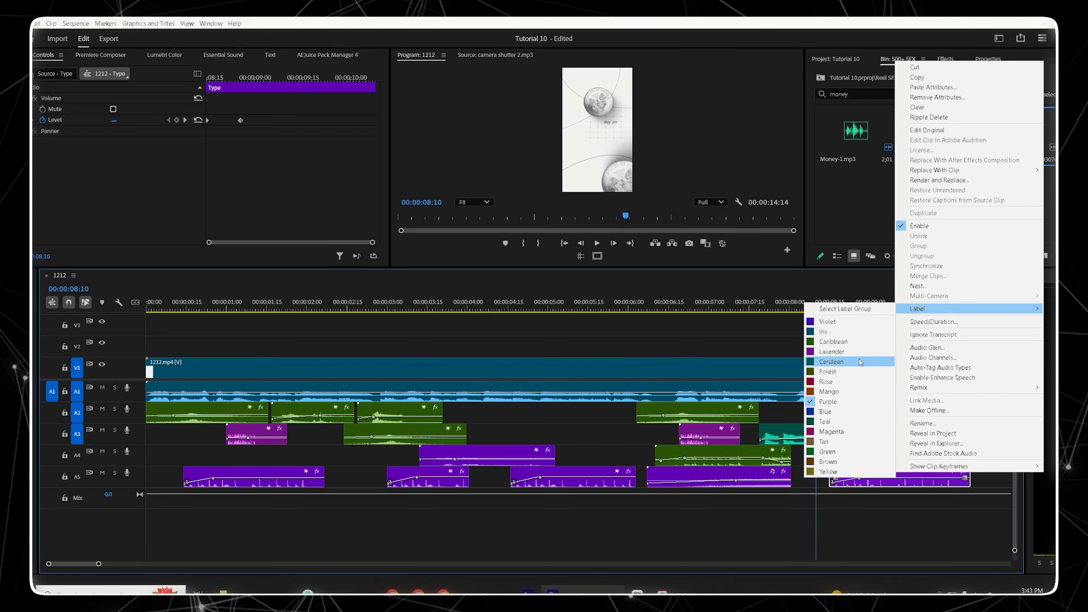
pyautogui.click(851, 381)
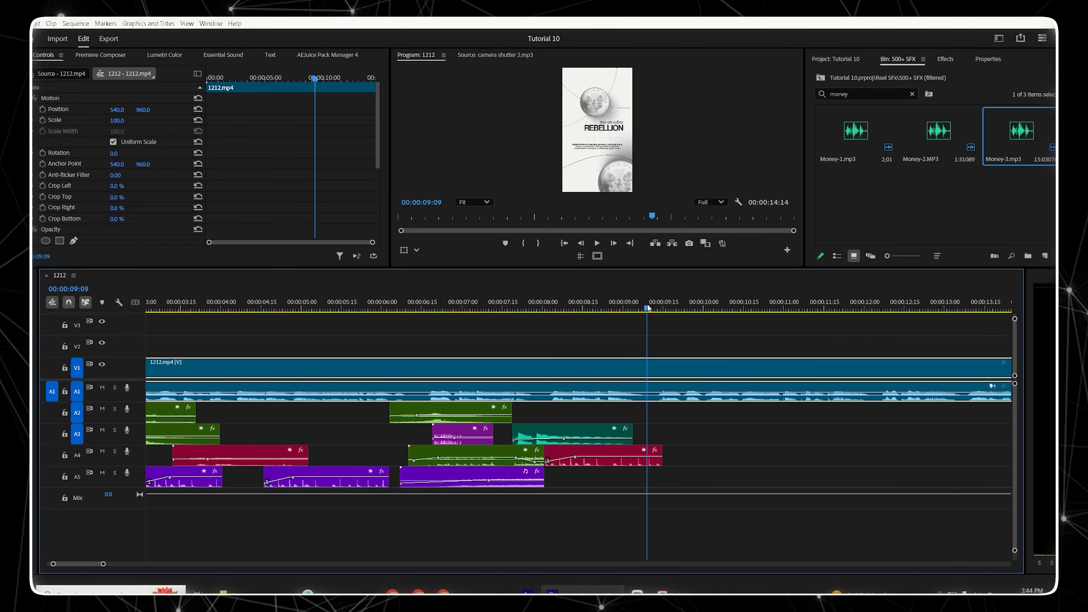
# Step: Scrub and play back the section between about 00:00:09:15 and 00:00:11:00 to review it
pyautogui.moveTo(648, 308); pyautogui.dragTo(664, 306)
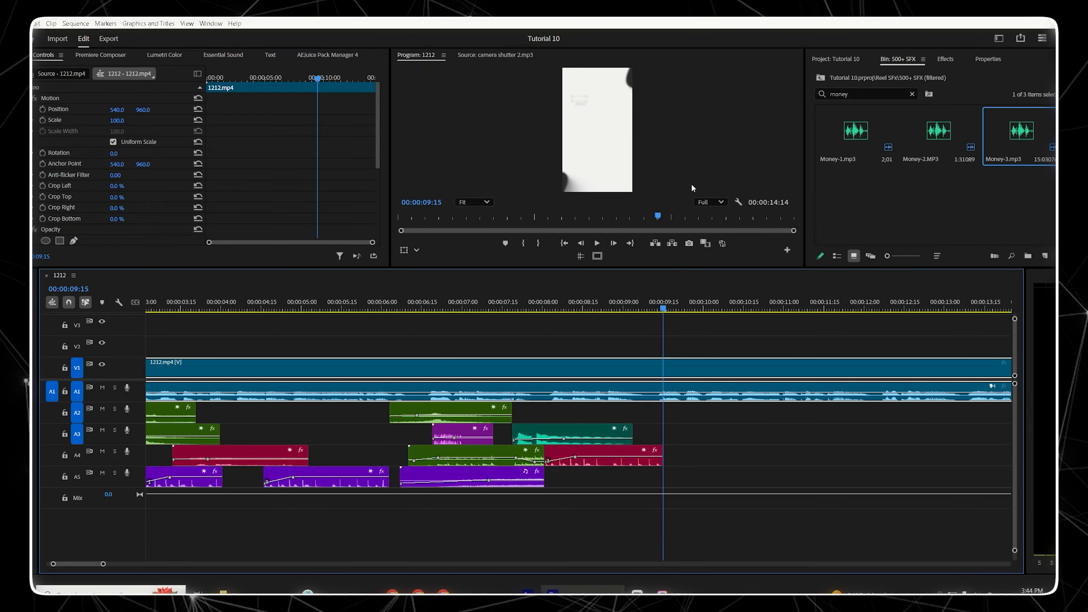
pyautogui.moveTo(668, 305); pyautogui.dragTo(762, 308)
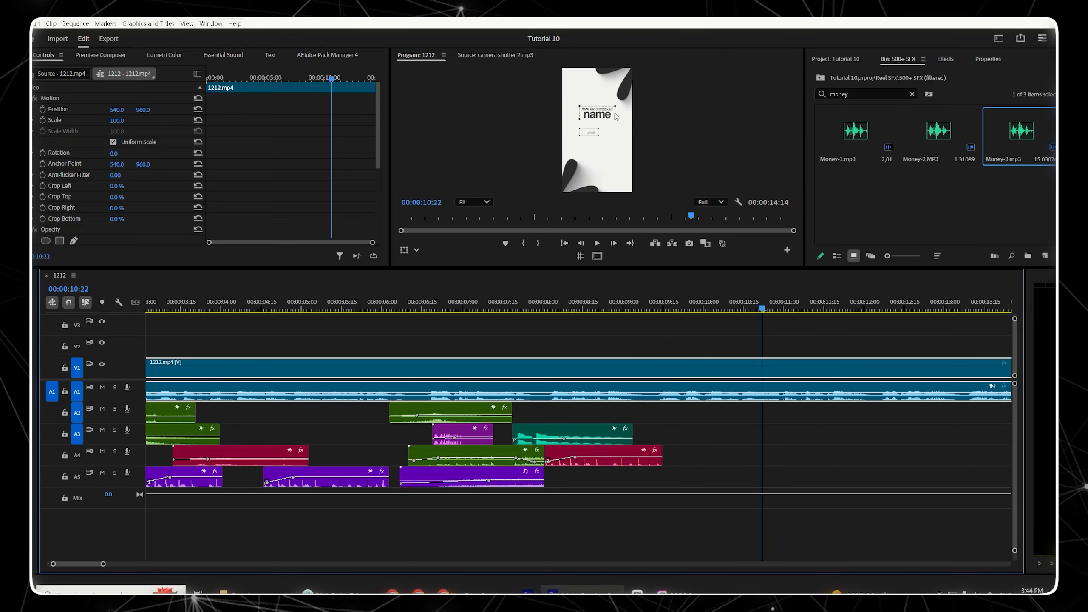
pyautogui.click(701, 305)
pyautogui.press('space')
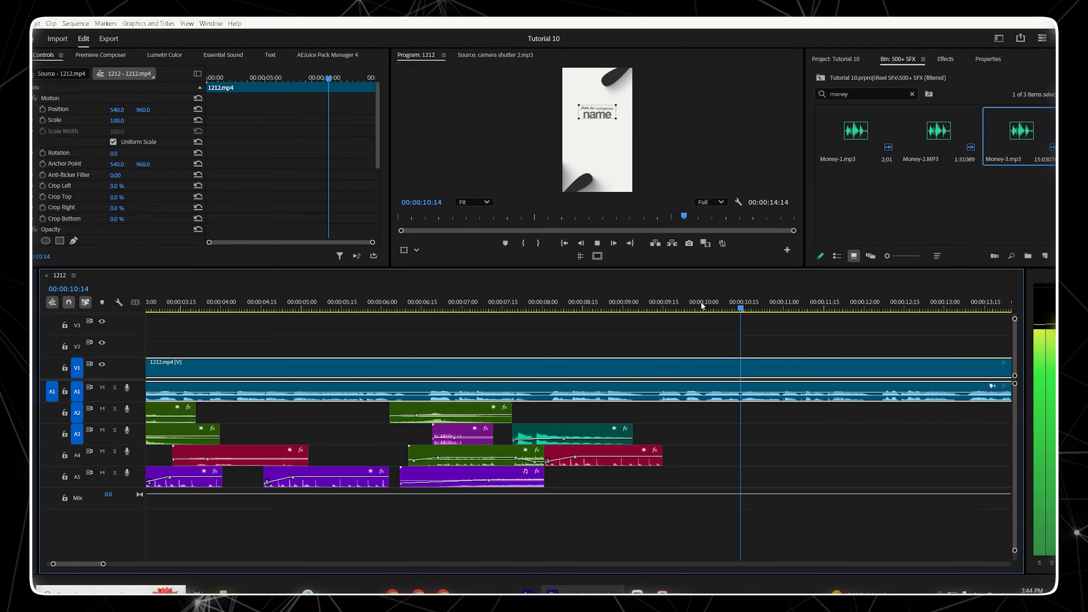
pyautogui.press('space')
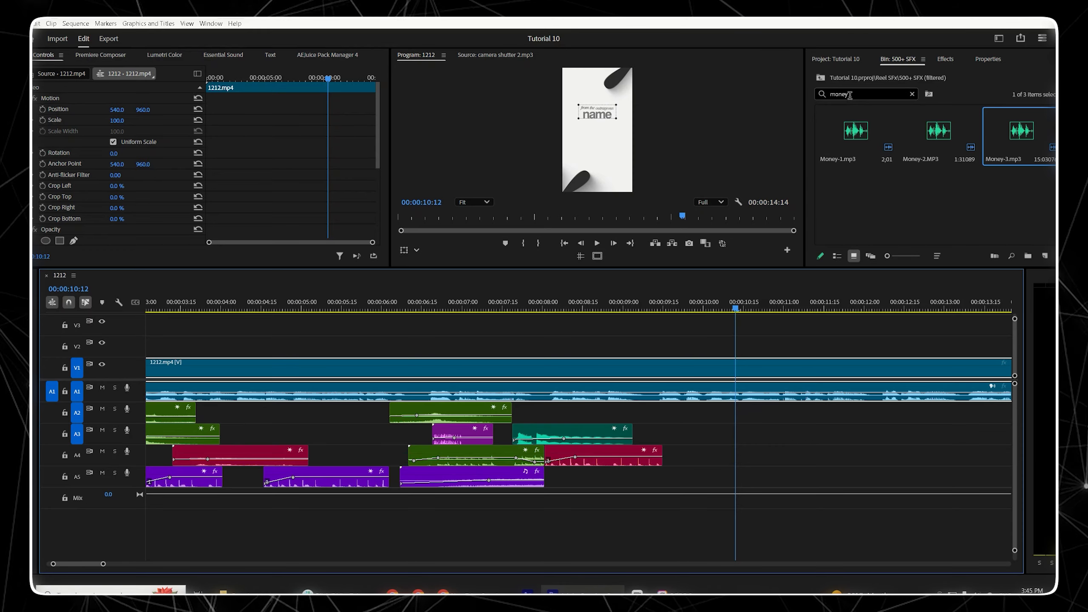
# Step: Search the project for 'pen' and add pencil_lines.mp3 to track A3 at about 00:00:09:15
pyautogui.doubleClick(850, 94)
pyautogui.write('pe')
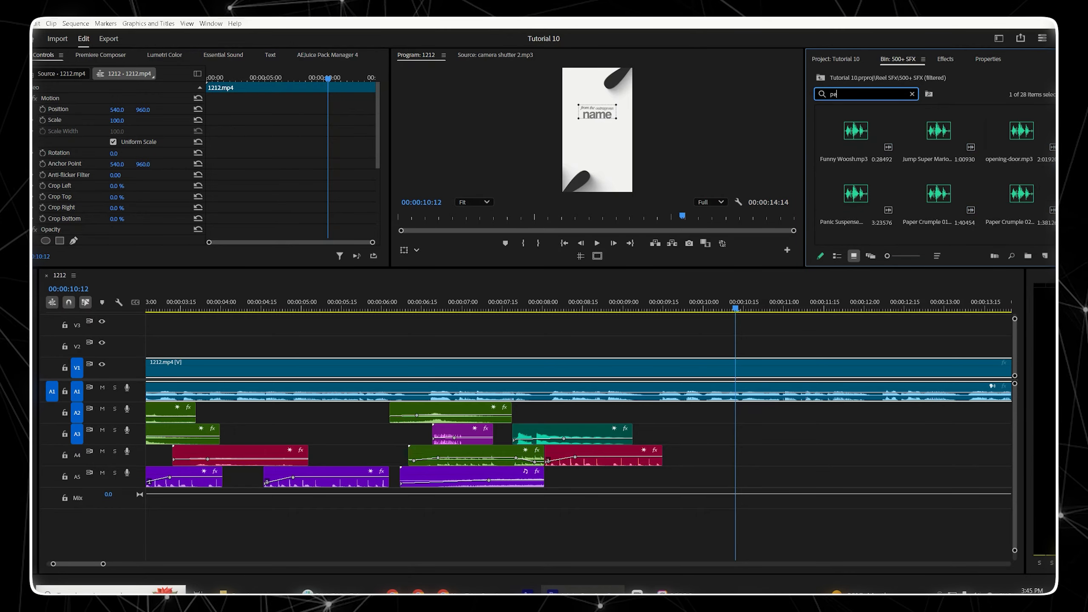
pyautogui.write('nci')
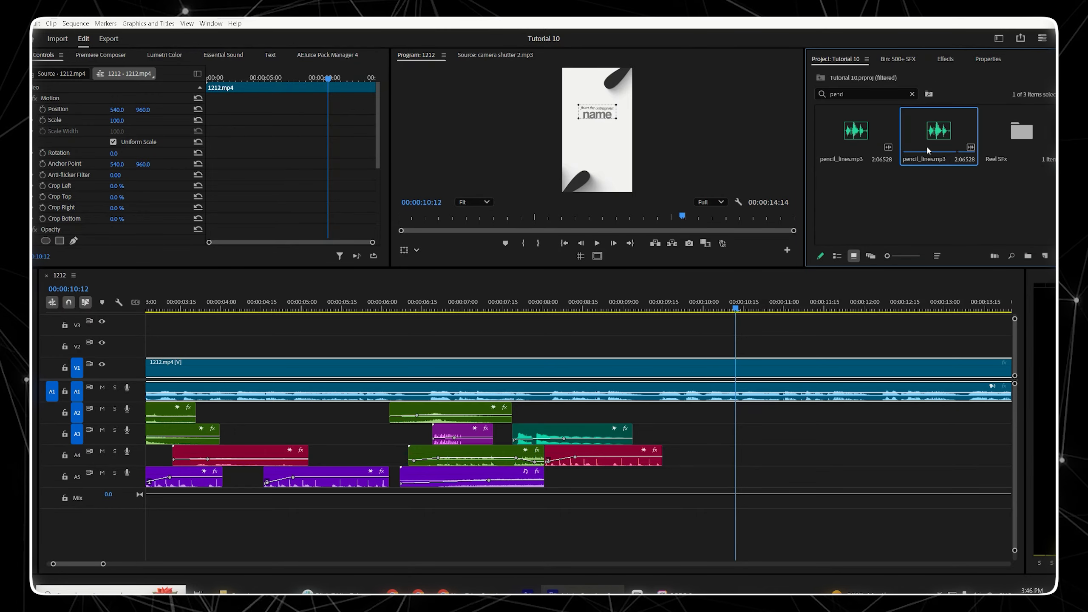
pyautogui.click(847, 143)
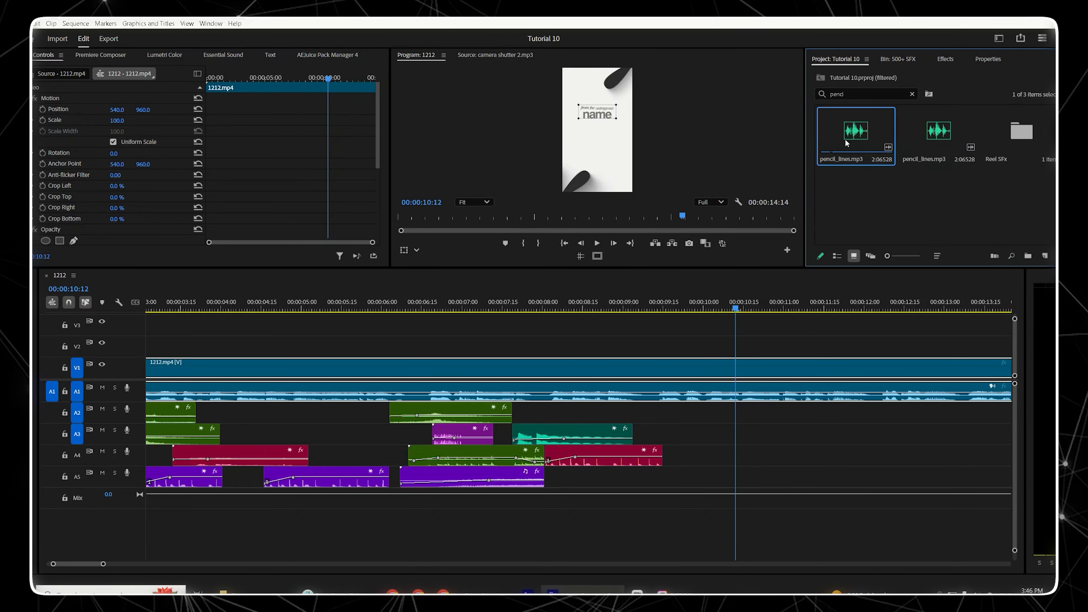
pyautogui.moveTo(863, 130)
pyautogui.mouseDown()
pyautogui.moveTo(754, 369)
pyautogui.moveTo(682, 424)
pyautogui.moveTo(662, 424)
pyautogui.mouseUp()
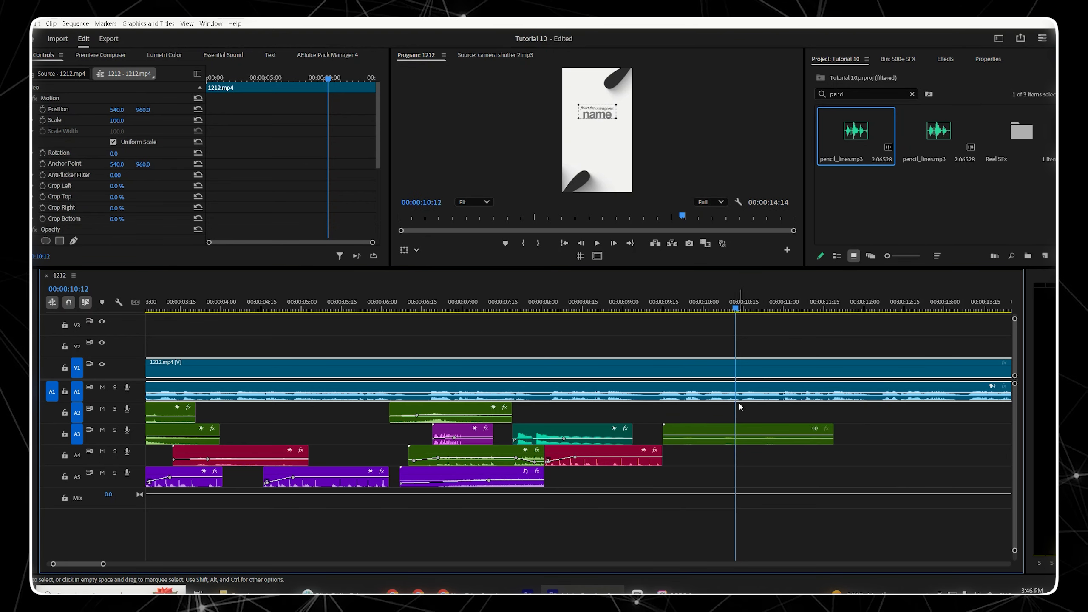
# Step: Play back the sequence from about 00:00:09:15 to review the pencil sound
pyautogui.click(677, 306)
pyautogui.press('space')
pyautogui.press('space')
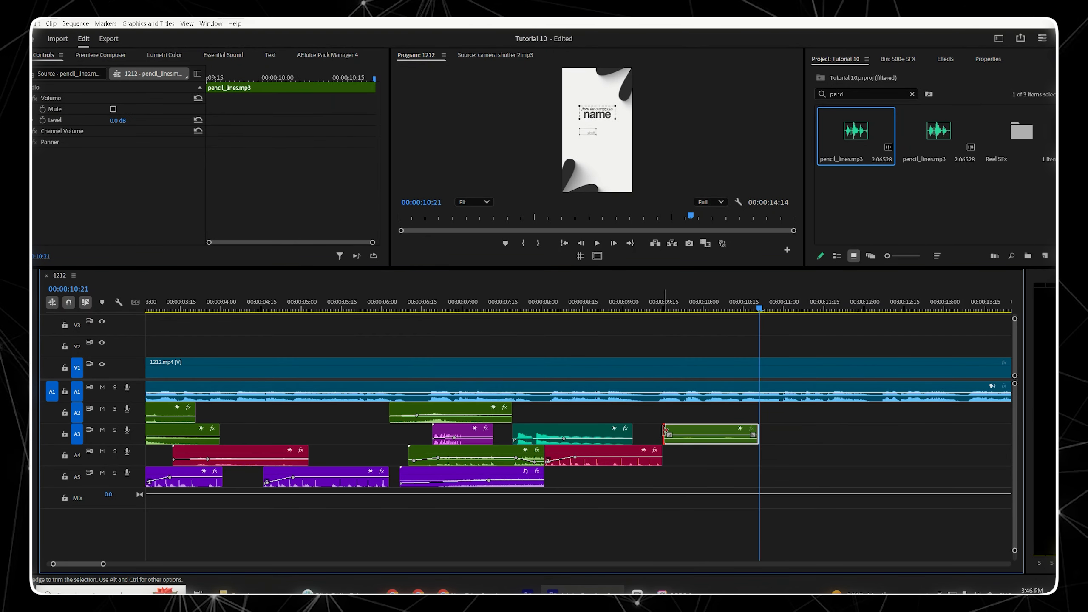
# Step: Trim the pencil_lines clip to a short section starting at about 00:00:10:00
pyautogui.moveTo(665, 434); pyautogui.dragTo(703, 434)
pyautogui.click(714, 466)
pyautogui.click(720, 435)
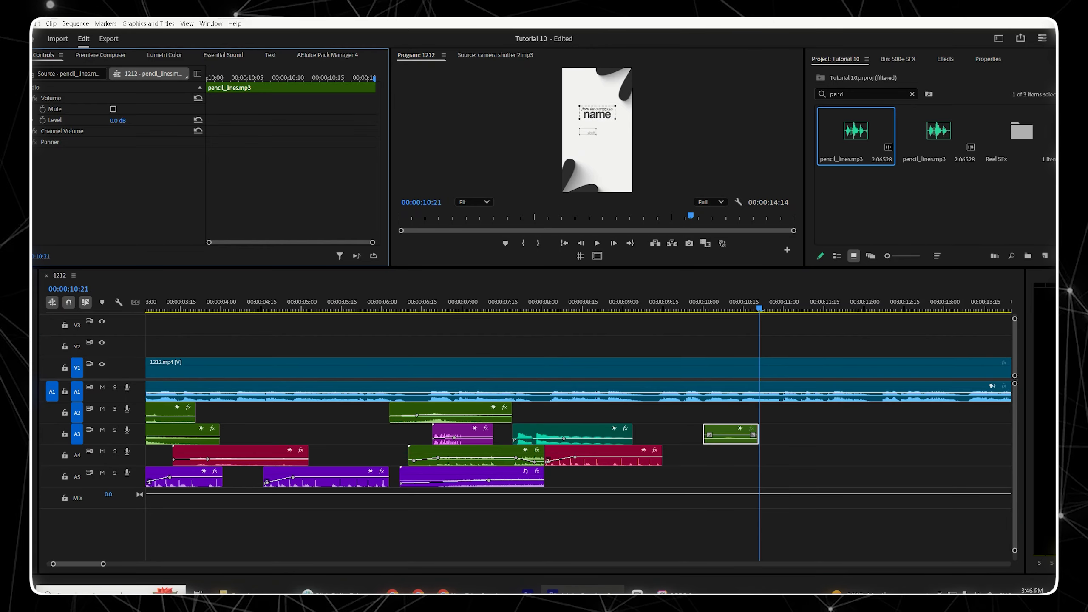
pyautogui.click(860, 446)
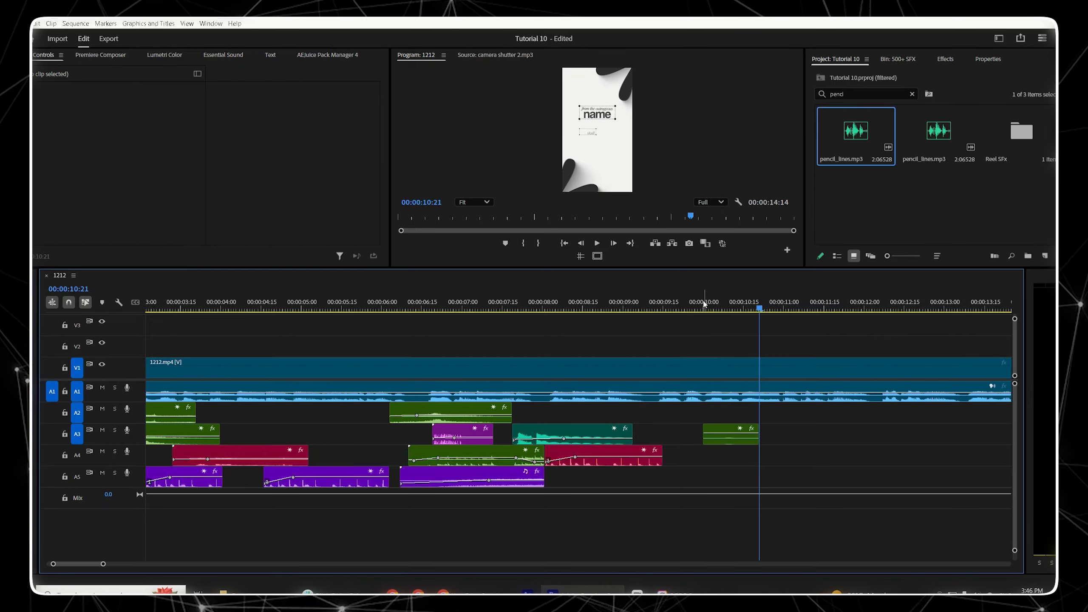
# Step: Play back the section around 00:00:10:00 to review the pencil sound
pyautogui.click(703, 305)
pyautogui.press('space')
pyautogui.press('space')
pyautogui.click(660, 302)
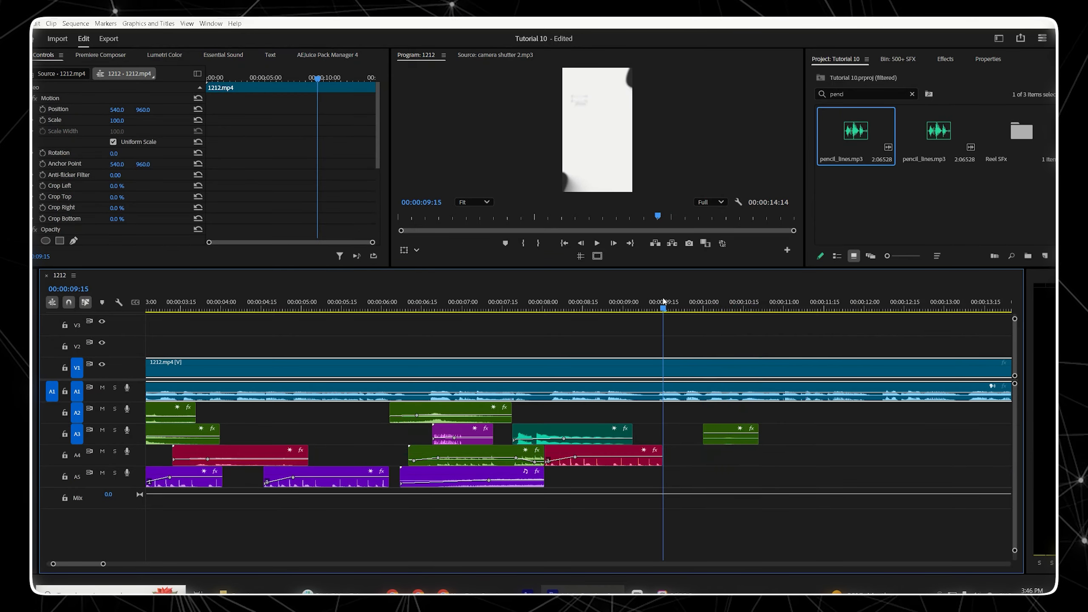
# Step: Move the pencil_lines clip to track A2 at 00:00:09:14 and keyframe its Level up to 0 dB at 00:00:09:20
pyautogui.moveTo(743, 428); pyautogui.dragTo(695, 419)
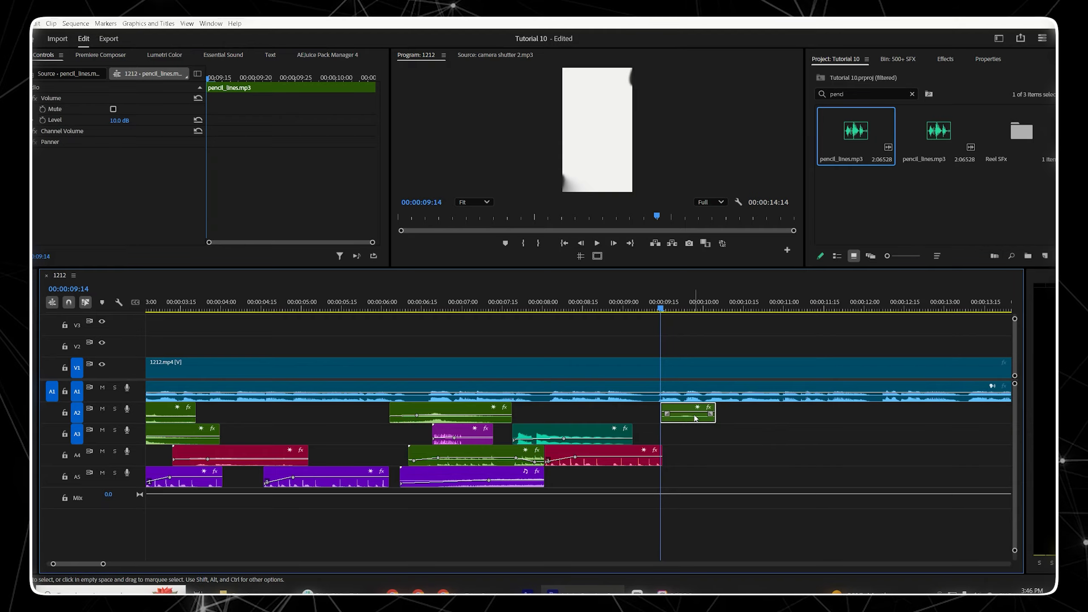
pyautogui.click(42, 120)
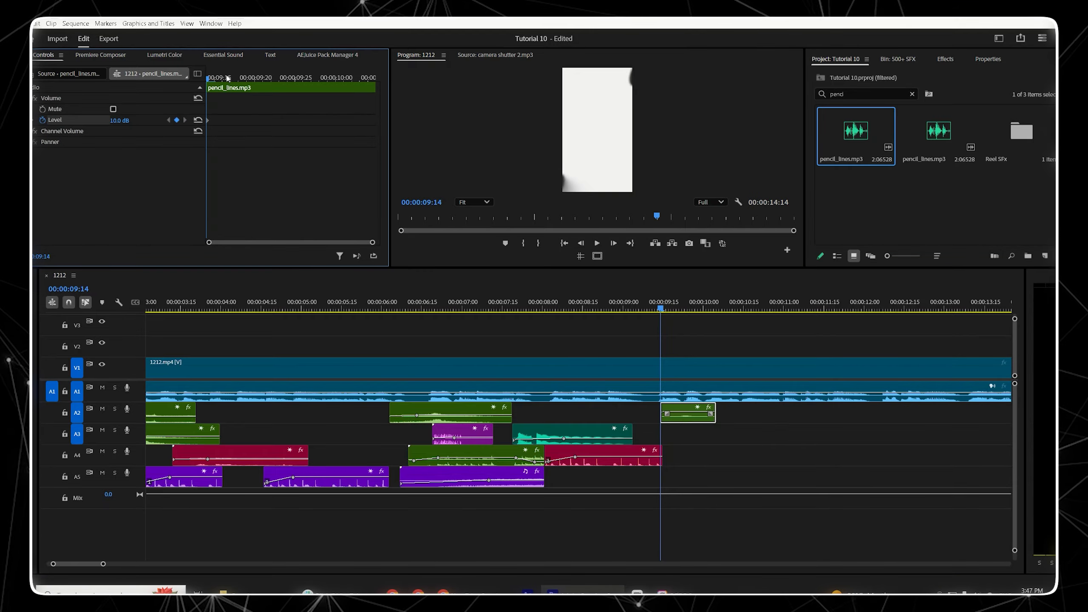
pyautogui.click(256, 79)
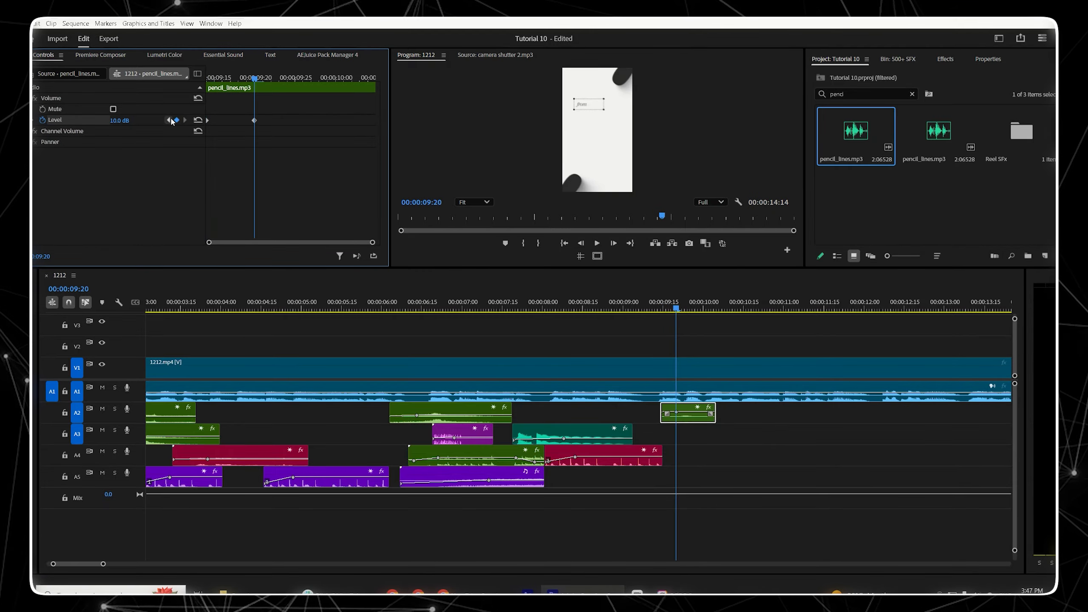
pyautogui.click(168, 119)
pyautogui.moveTo(131, 121); pyautogui.dragTo(116, 121)
pyautogui.press('space')
pyautogui.click(168, 119)
pyautogui.click(124, 119)
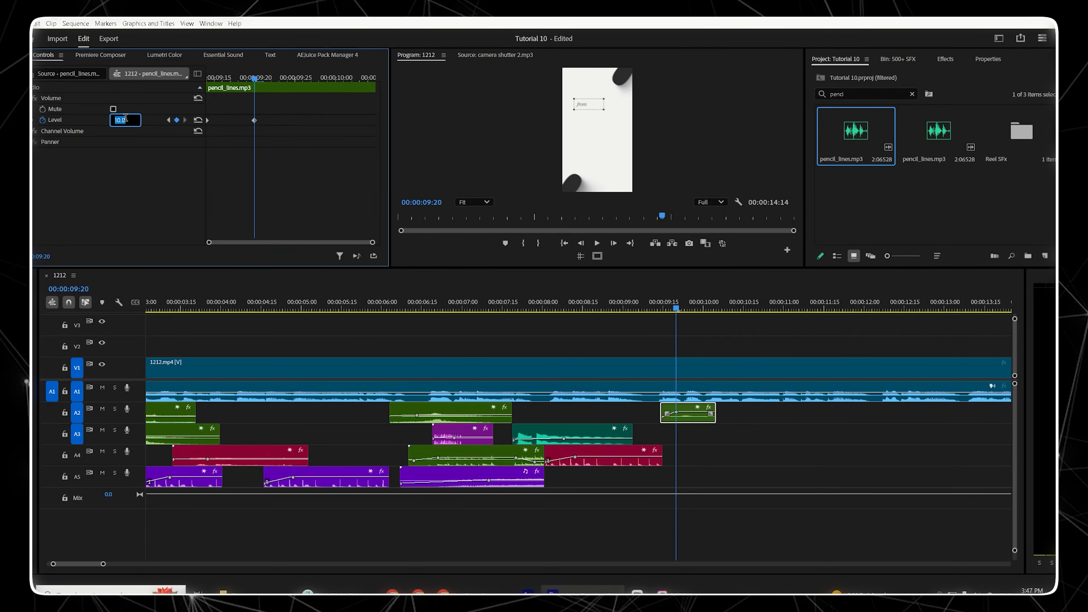
# Step: Play back the section around 00:00:09:15 to review the pencil sound
pyautogui.click(649, 306)
pyautogui.press('space')
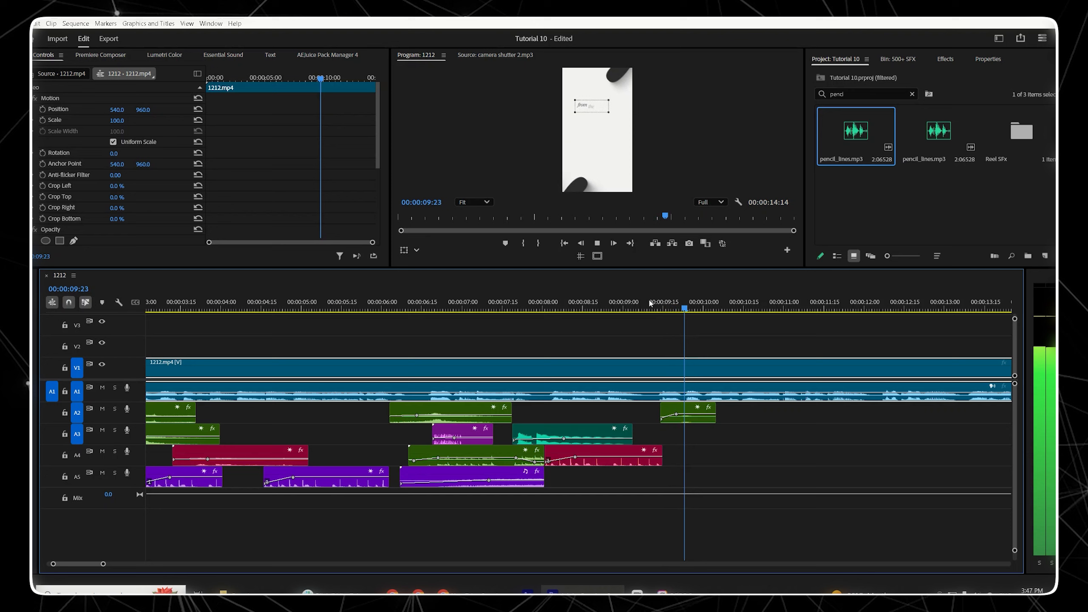
pyautogui.click(661, 307)
pyautogui.press('space')
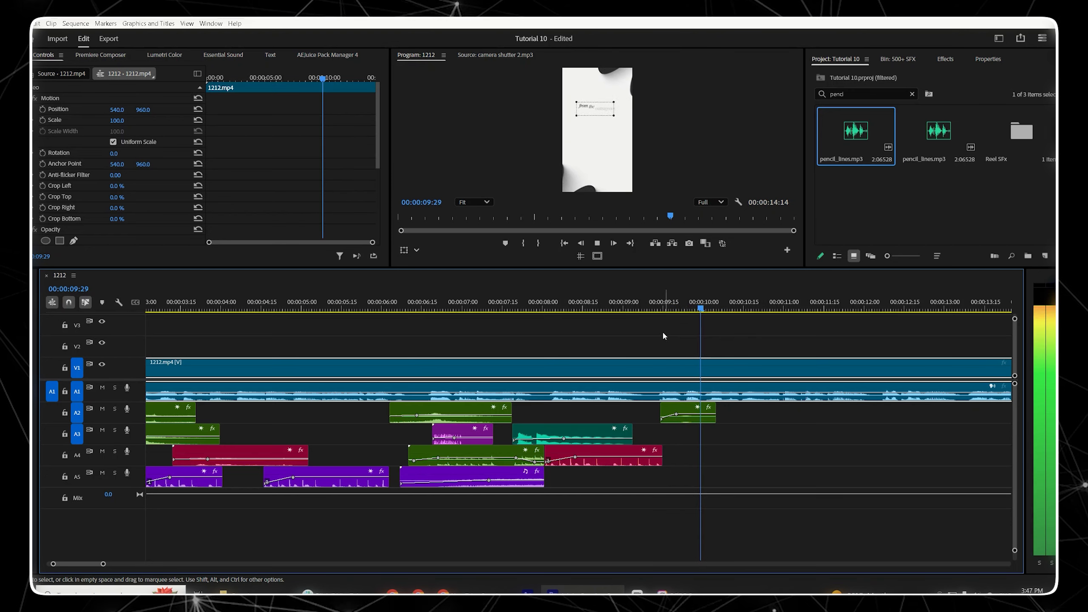
# Step: Copy the pencil_lines clip and paste a duplicate on A2 at about 00:00:10:20
pyautogui.click(687, 410)
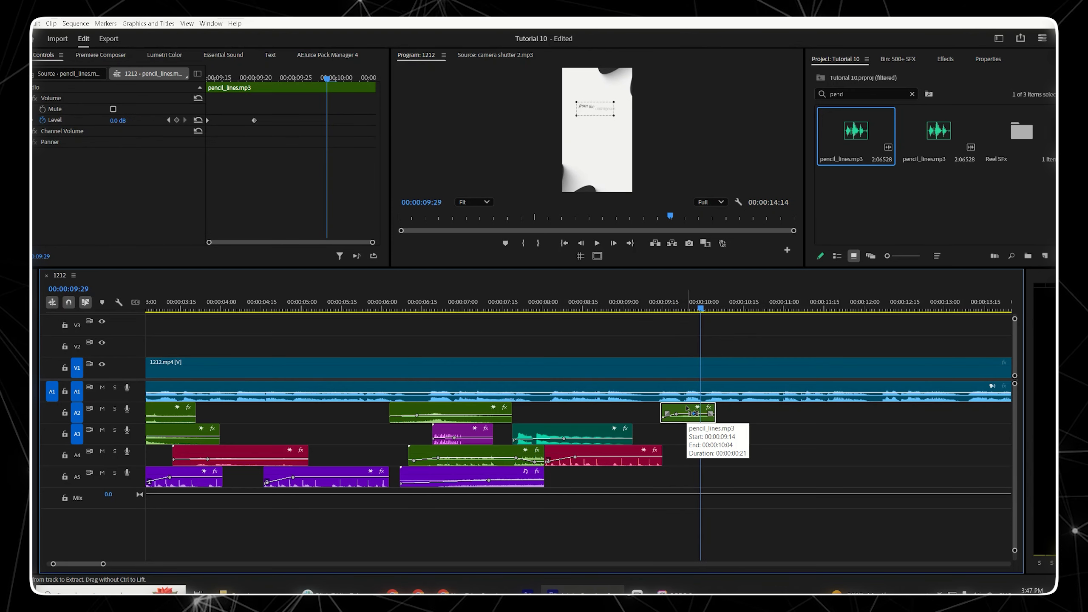
pyautogui.click(697, 414)
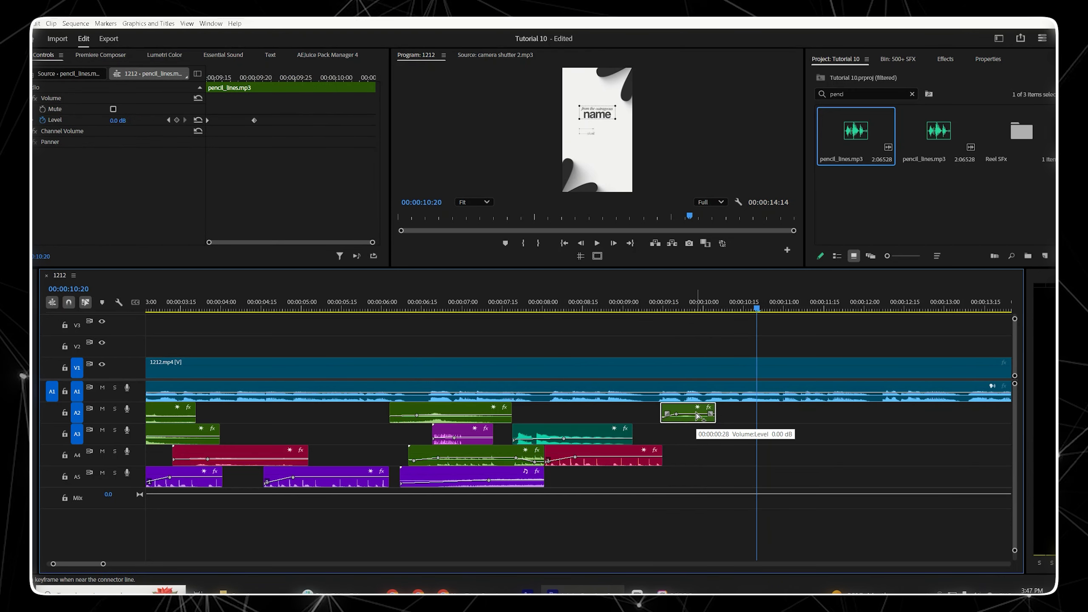
pyautogui.hotkey('ctrl', 'c')
pyautogui.hotkey('ctrl', 'v')
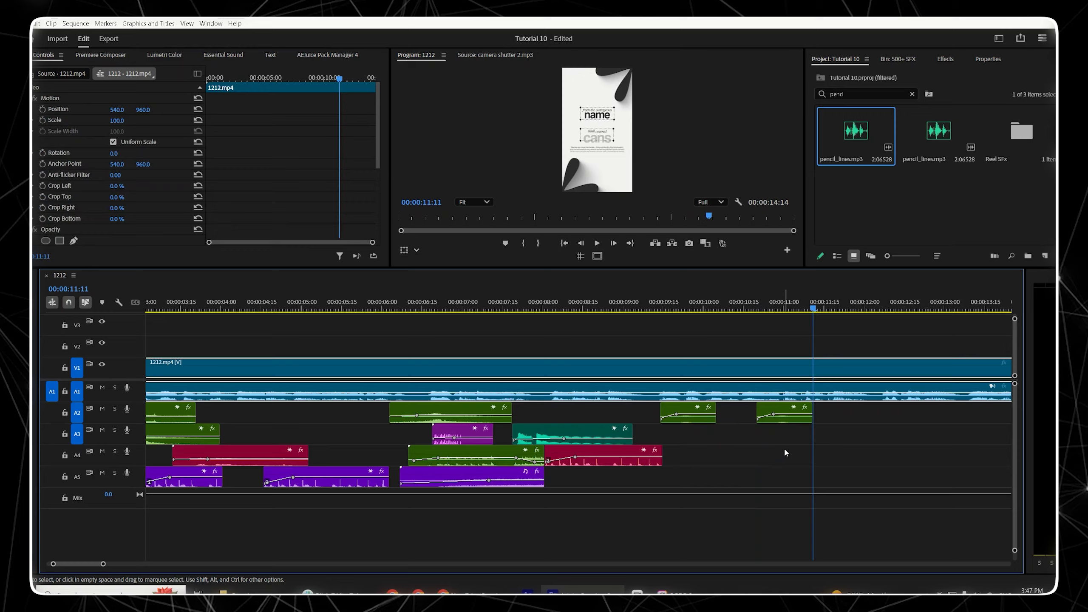
# Step: Change the label colour of both pencil_lines clips to Mango
pyautogui.rightClick(697, 414)
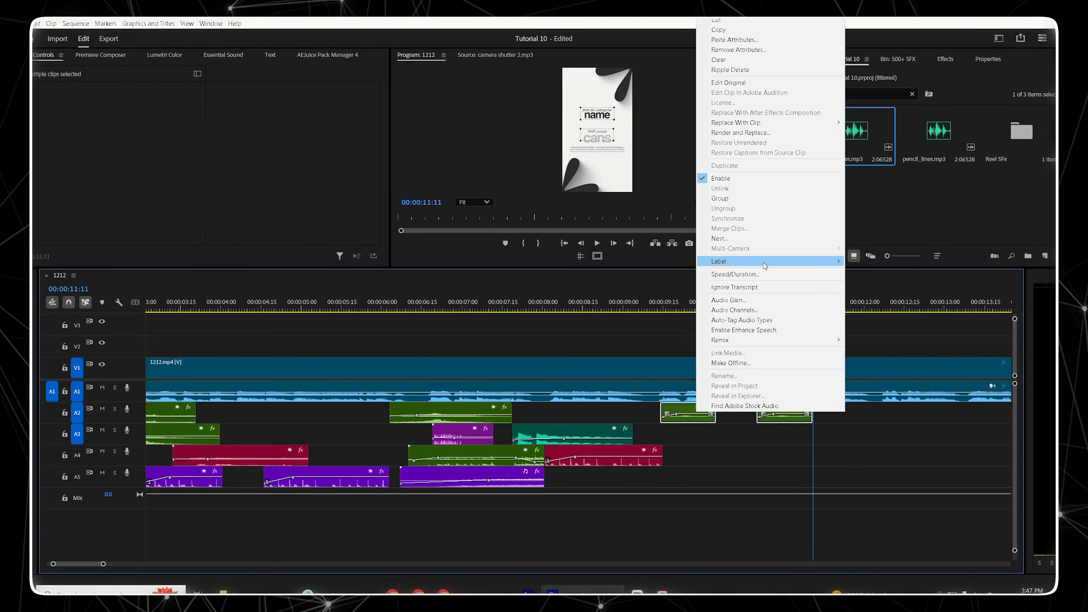
pyautogui.moveTo(814, 261)
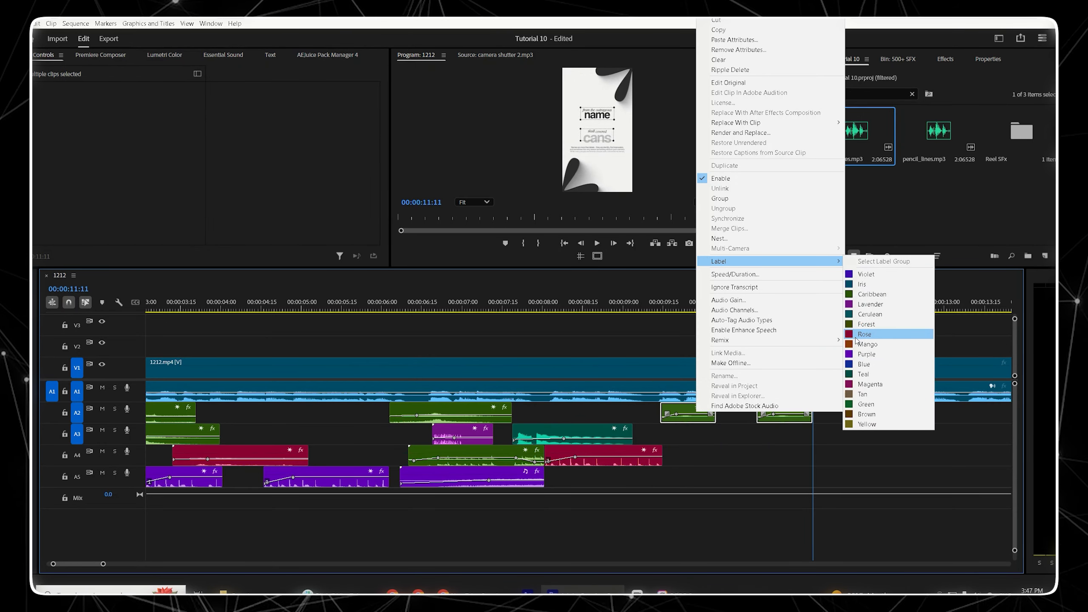
pyautogui.click(874, 343)
pyautogui.click(757, 454)
# Step: Play back the section from about 00:00:09:15 to 00:00:11:10 to review the pencil sounds
pyautogui.click(670, 304)
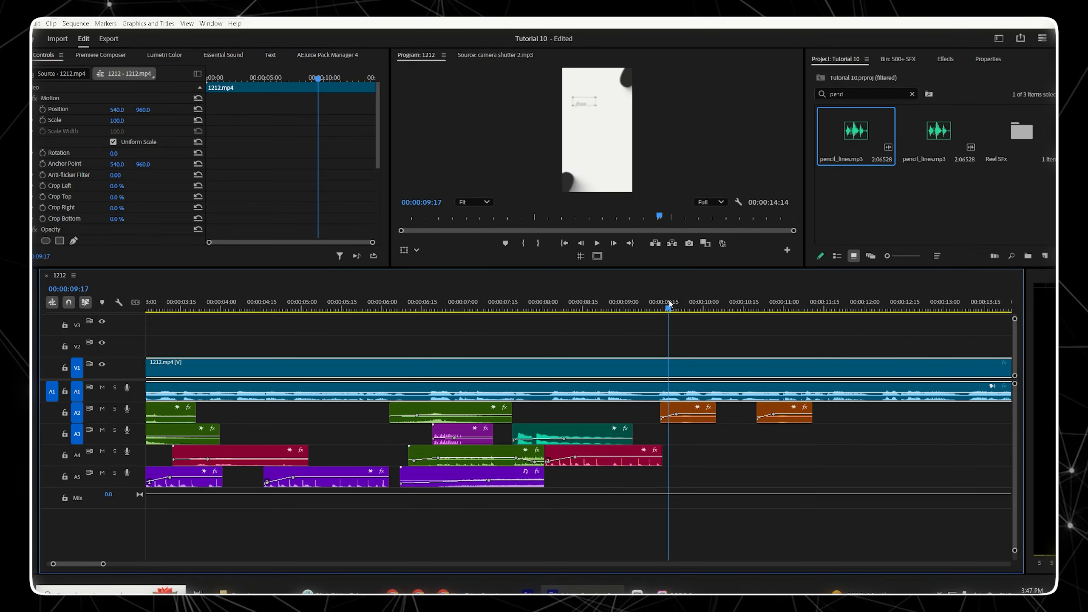
pyautogui.press('space')
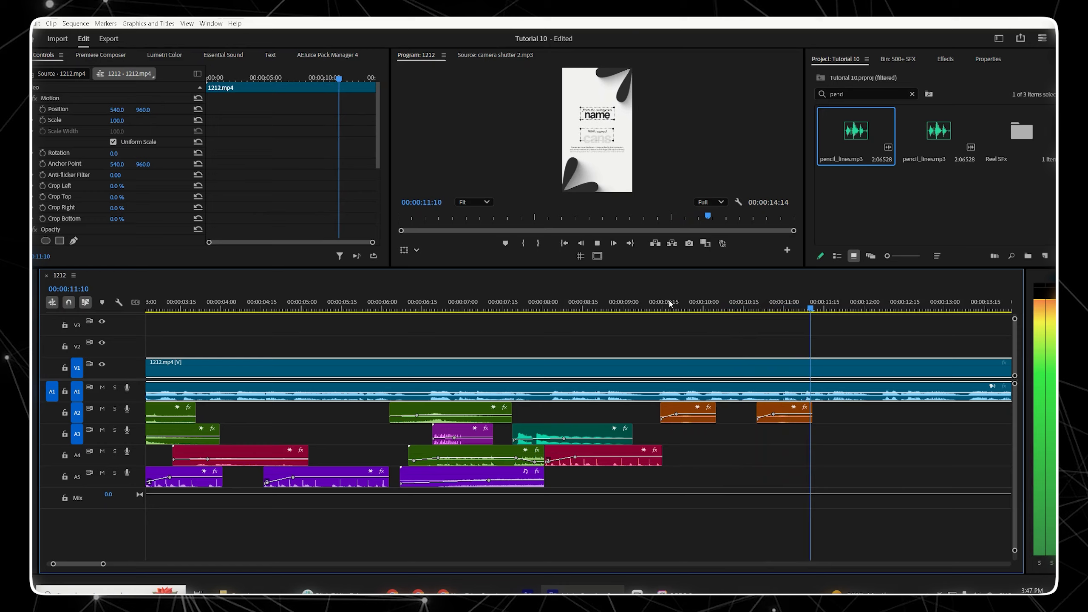
pyautogui.press('space')
pyautogui.click(703, 308)
pyautogui.press('space')
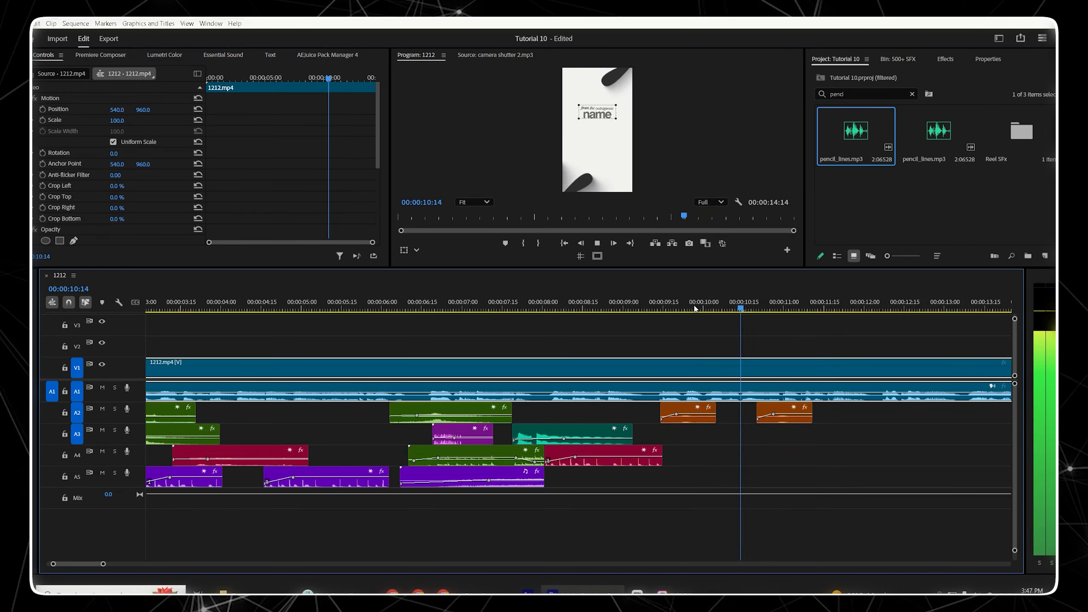
pyautogui.press('space')
# Step: Paste a copy of the Keyboard Typing clip on track A4 at about 00:00:09:19
pyautogui.click(475, 457)
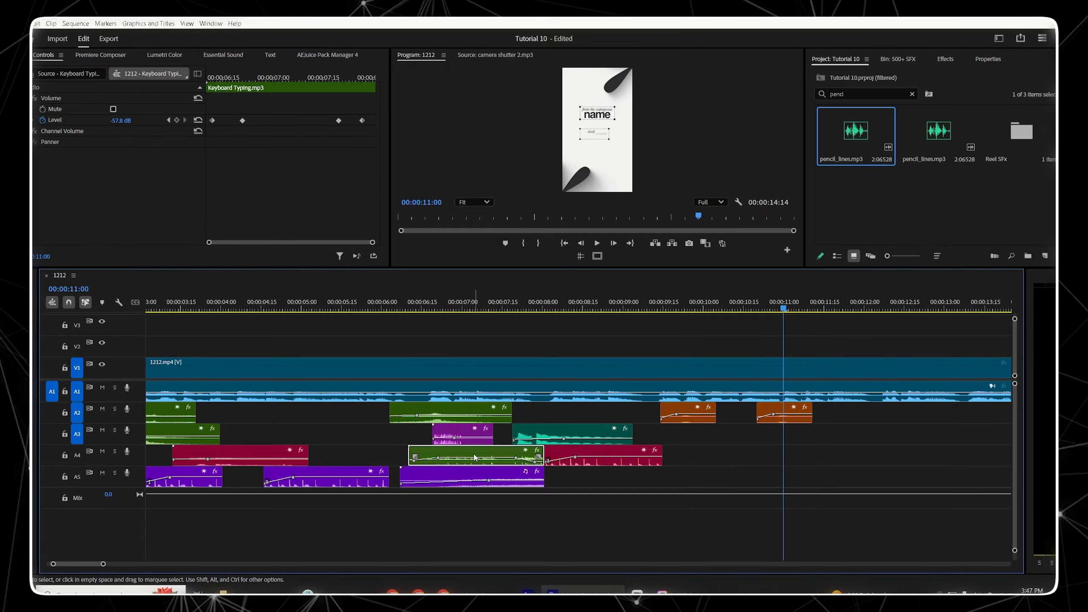
pyautogui.moveTo(662, 305); pyautogui.dragTo(675, 308)
pyautogui.hotkey('ctrl', 'v')
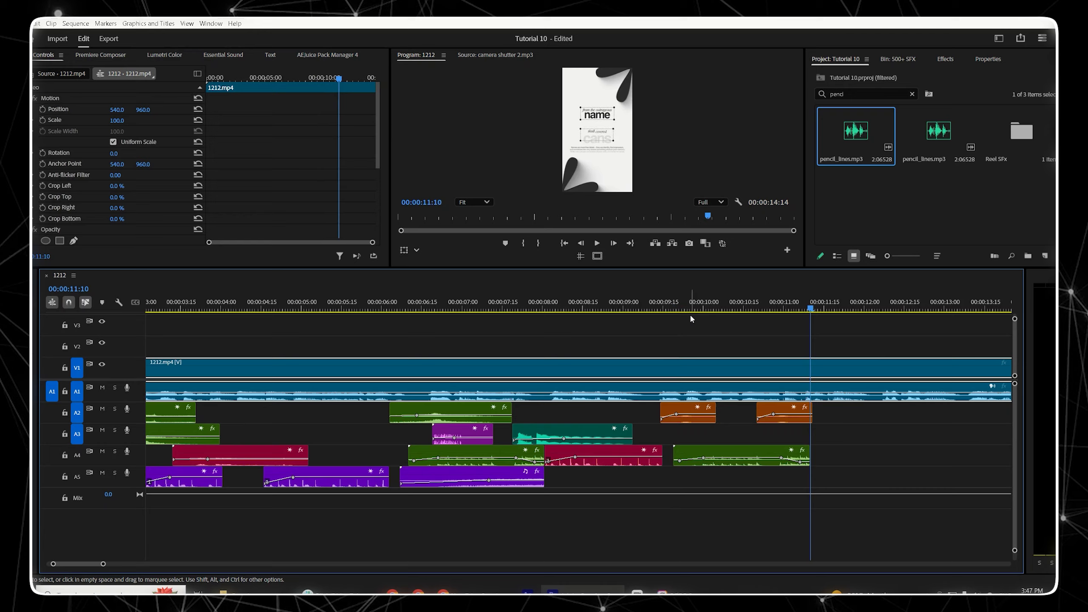
# Step: Extend the end of the pasted Keyboard Typing clip to a duration of about 00:00:02:23
pyautogui.click(680, 308)
pyautogui.press('space')
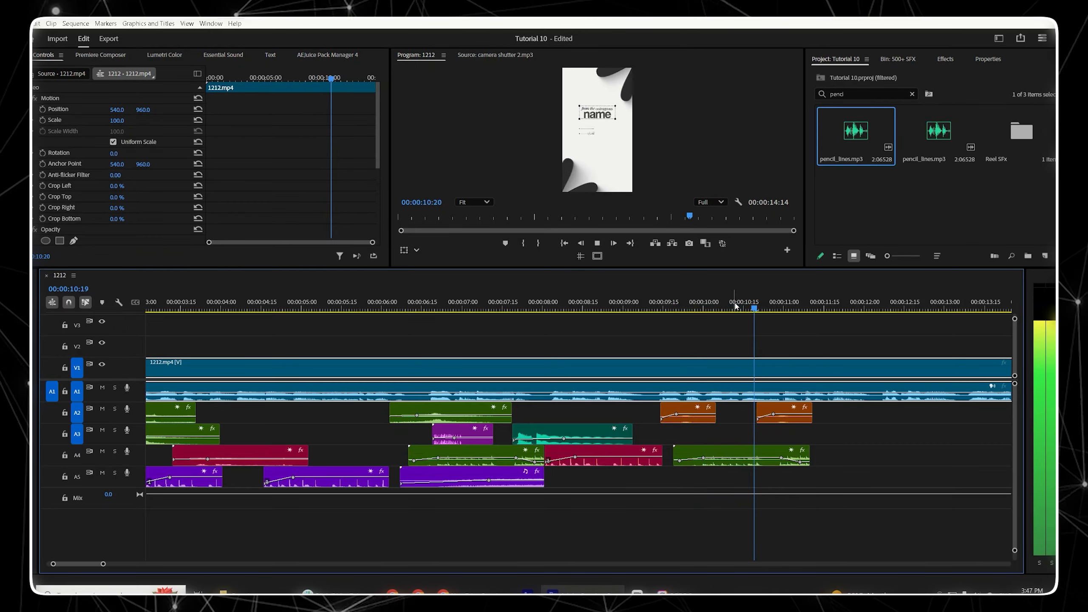
pyautogui.click(693, 311)
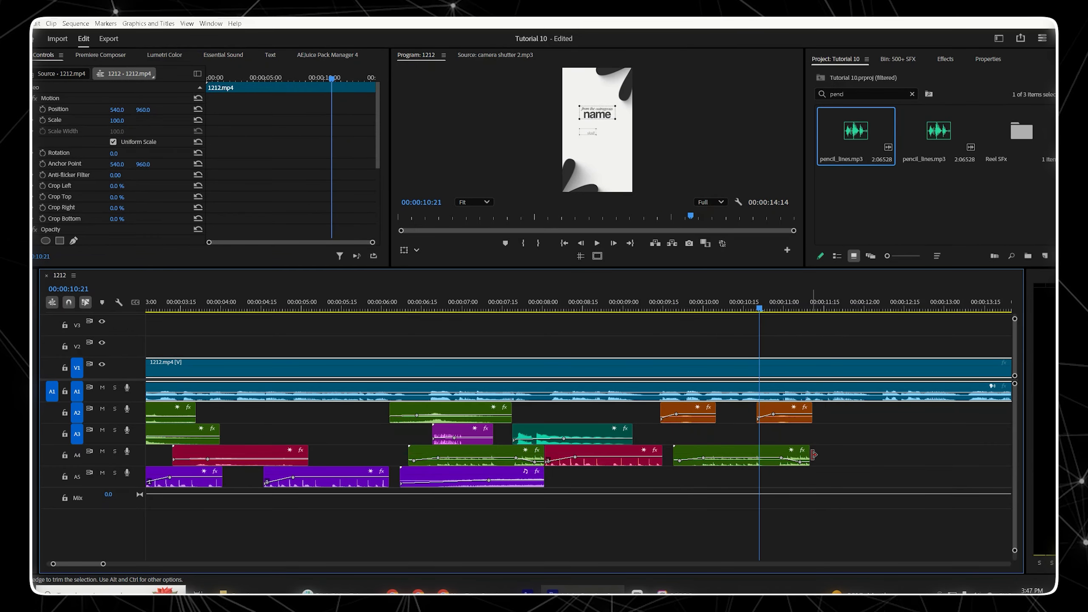
pyautogui.moveTo(813, 455); pyautogui.dragTo(895, 455)
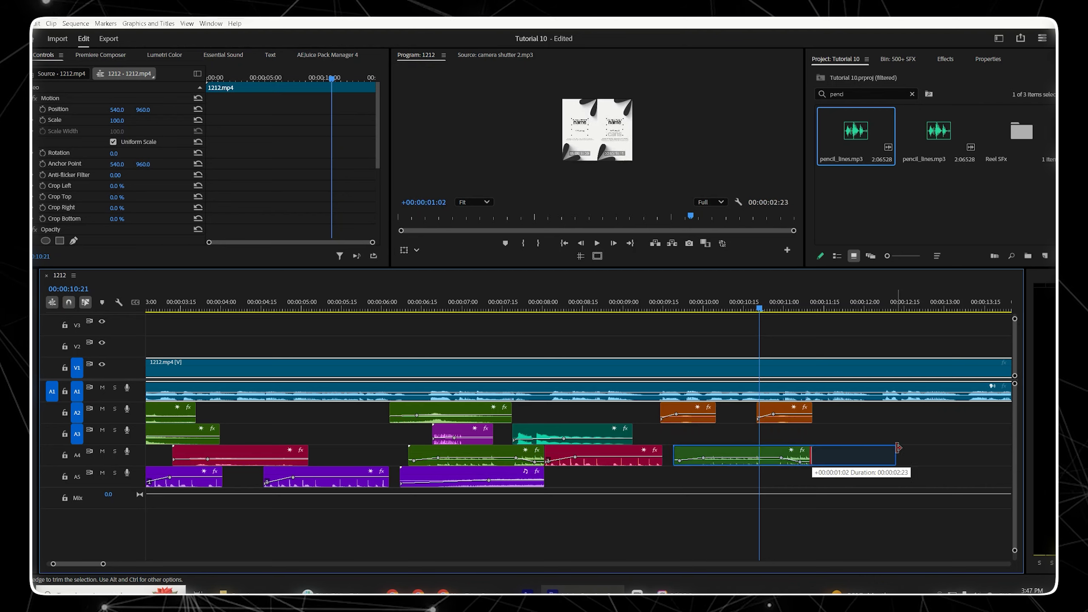
# Step: Move the last volume keyframe of the pasted Keyboard Typing clip later and trim the clip's end back to about 00:00:11:25
pyautogui.click(790, 463)
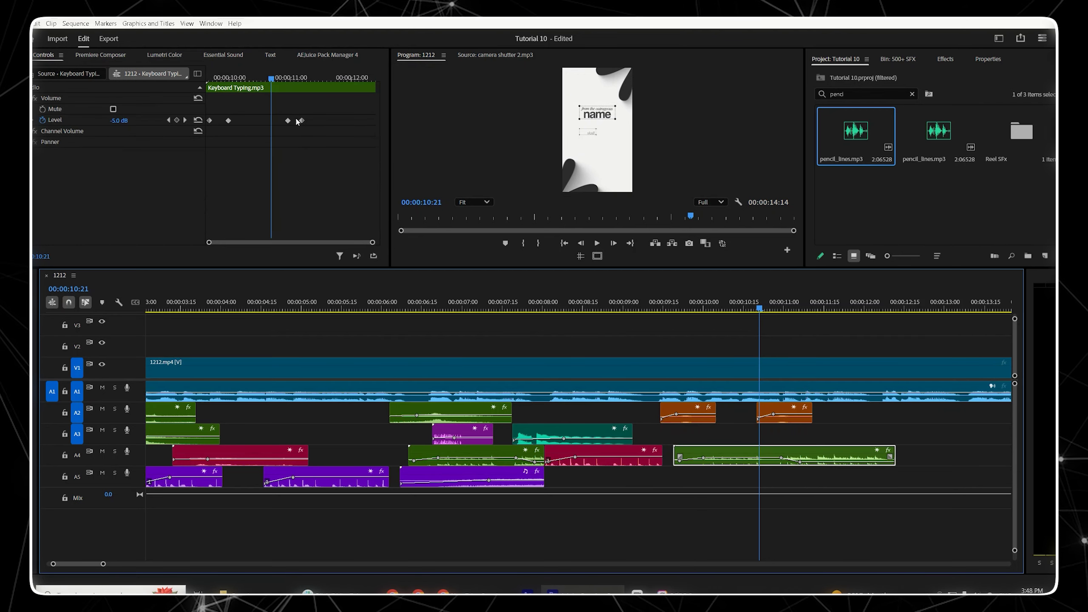
pyautogui.moveTo(299, 122); pyautogui.dragTo(329, 131)
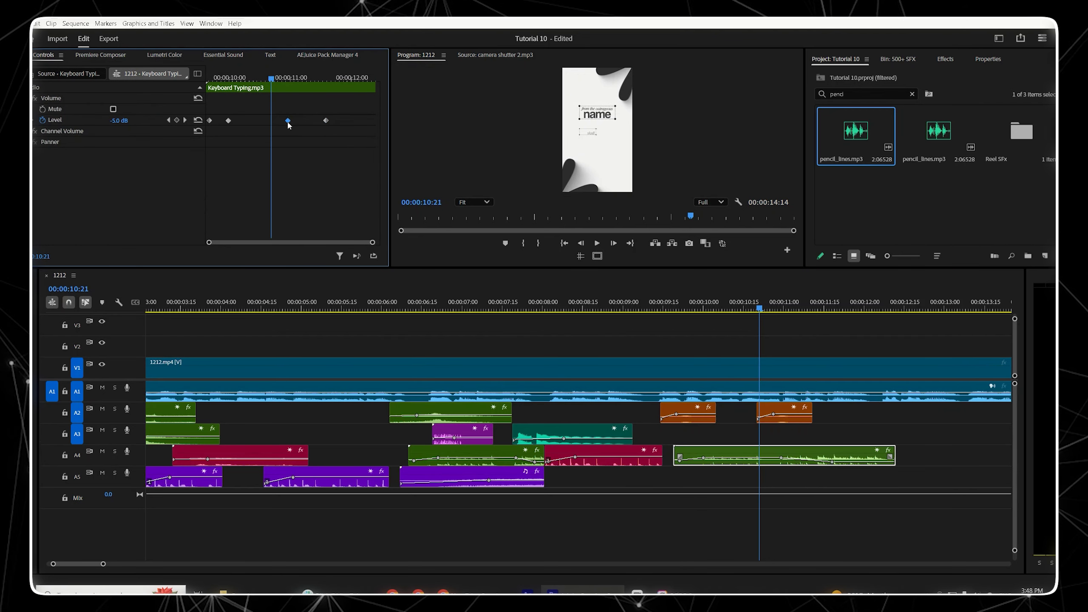
pyautogui.press('space')
pyautogui.press('space')
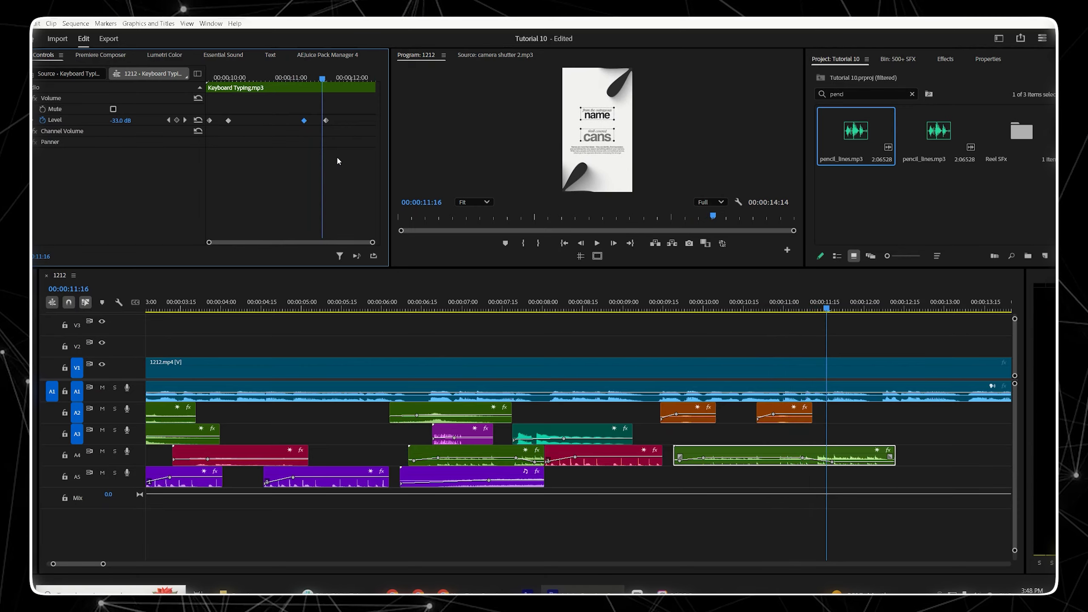
pyautogui.press('space')
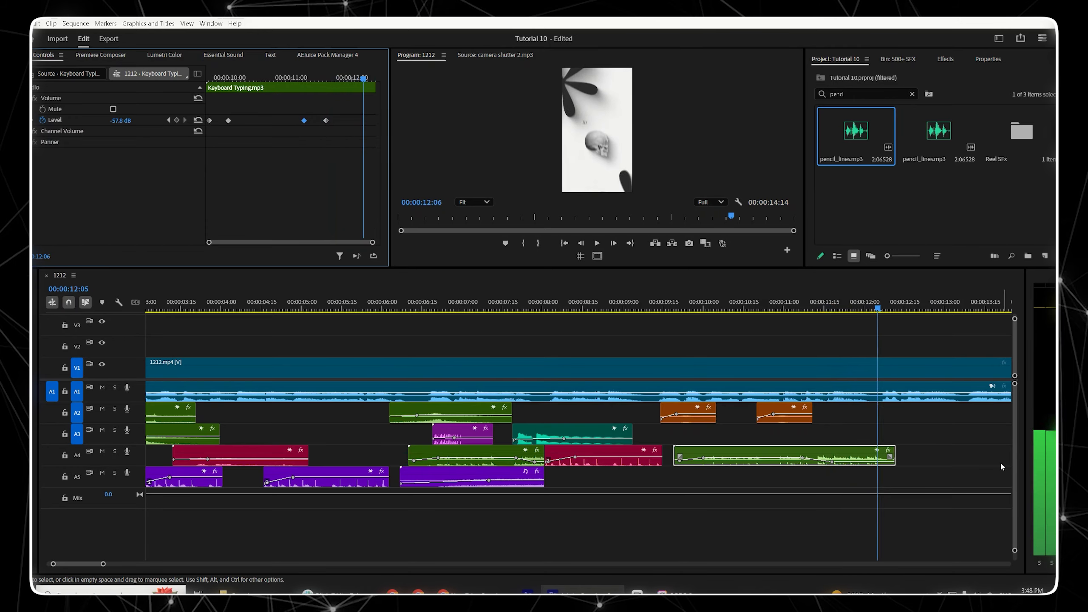
pyautogui.moveTo(893, 455); pyautogui.dragTo(852, 456)
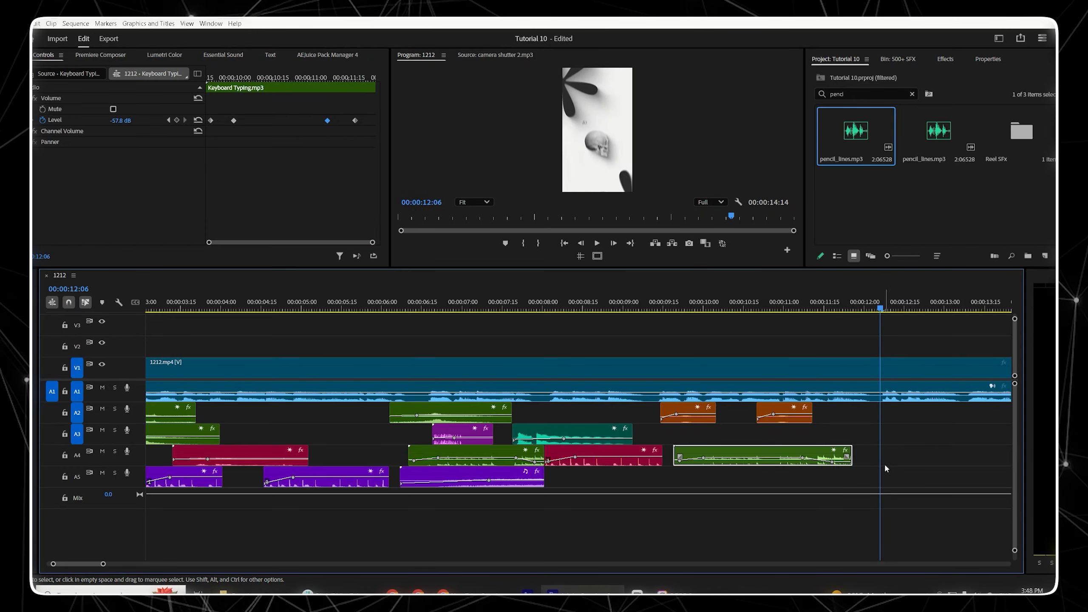
# Step: Play back the section around 00:00:10:15 to 00:00:12:10 to review the typing sound
pyautogui.click(639, 303)
pyautogui.press('space')
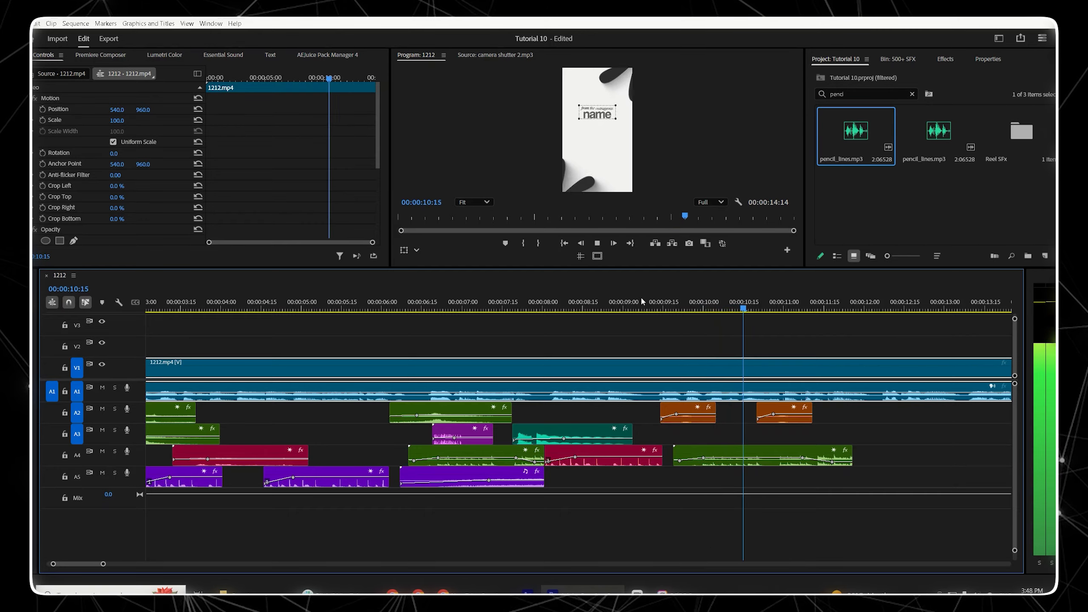
pyautogui.press('space')
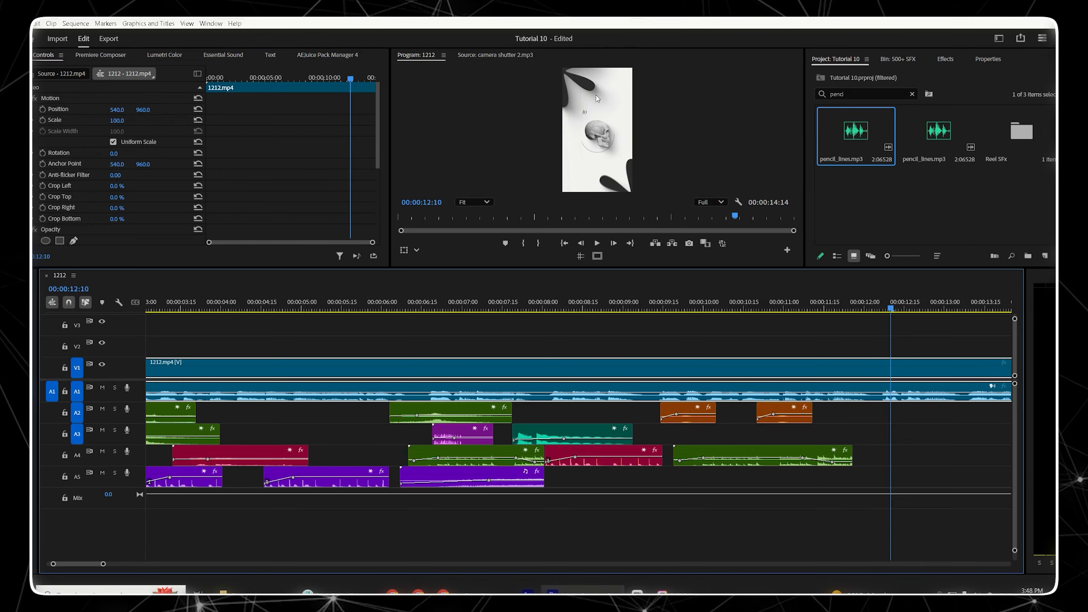
pyautogui.moveTo(869, 309)
pyautogui.mouseDown()
pyautogui.moveTo(848, 309)
pyautogui.moveTo(863, 312)
pyautogui.mouseUp()
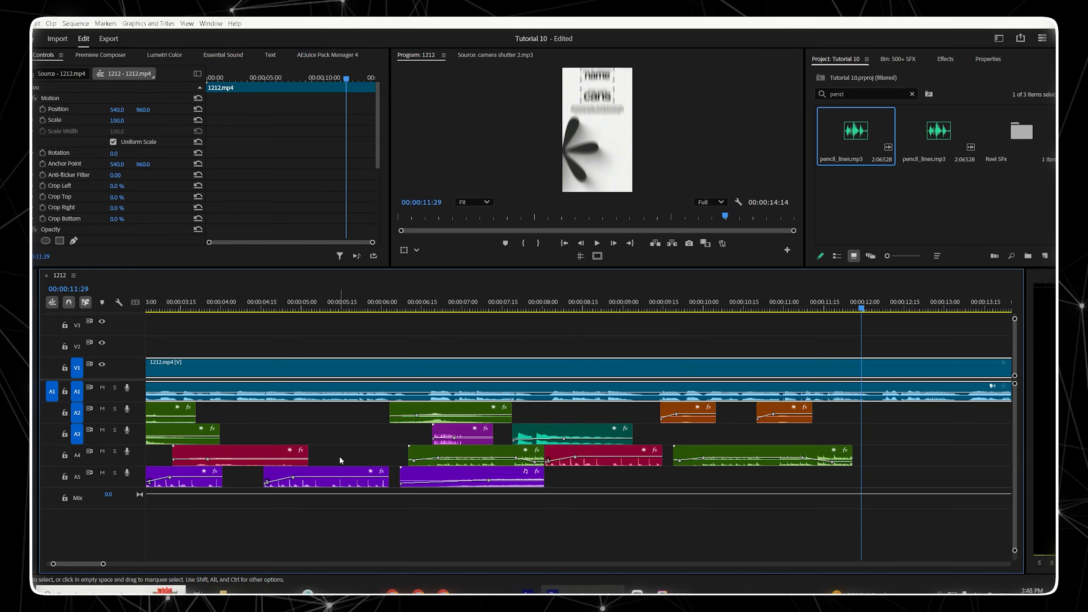
pyautogui.click(613, 416)
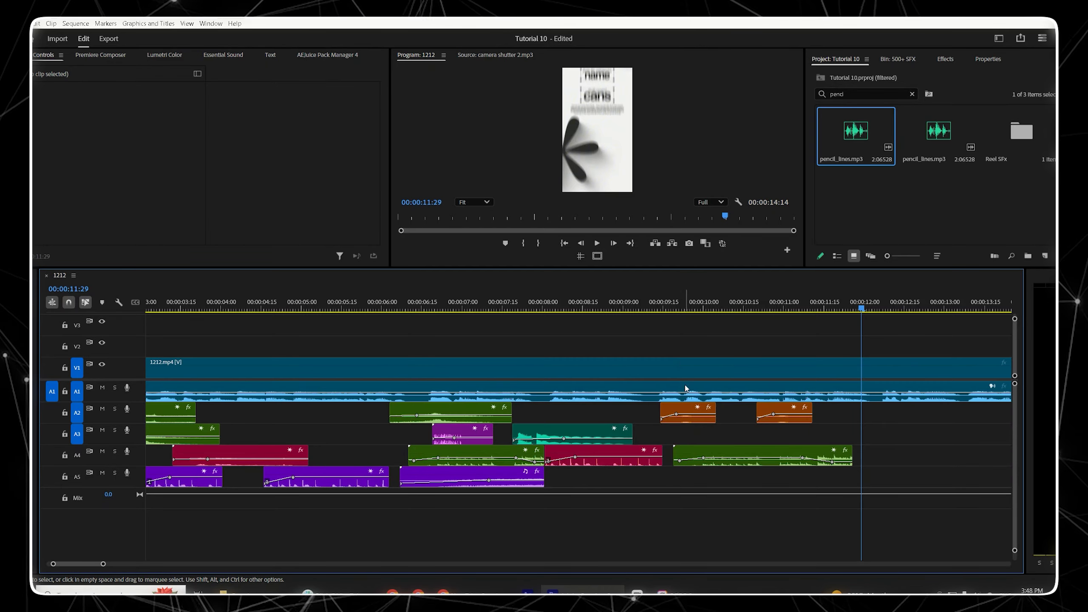
# Step: Paste a copy of the Riser-3 clip on track A5 and position it to start at about 00:00:10:13
pyautogui.click(460, 475)
pyautogui.moveTo(815, 309); pyautogui.dragTo(829, 307)
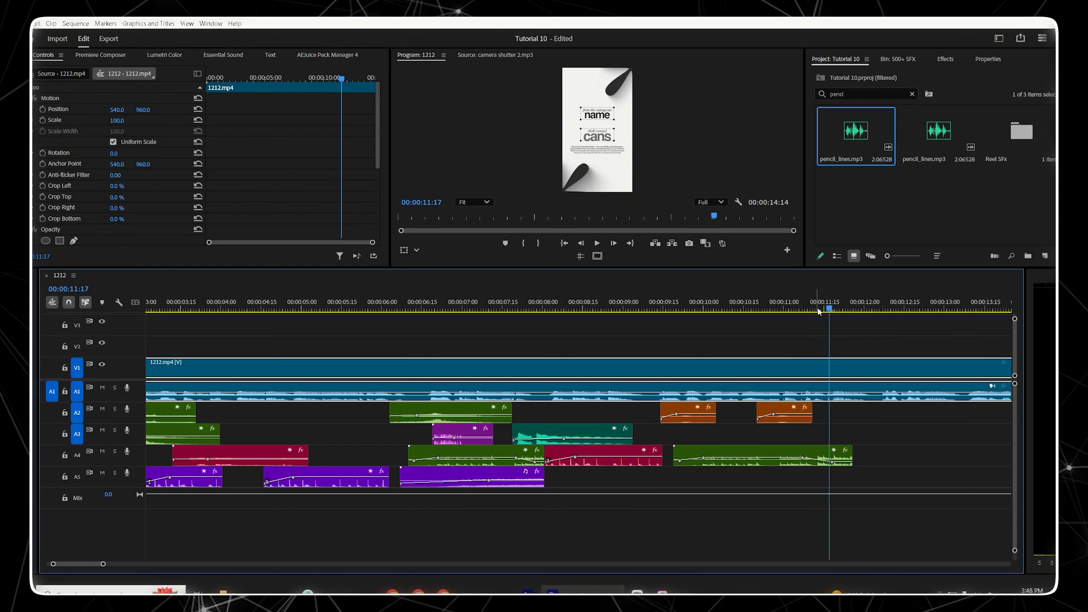
pyautogui.hotkey('ctrl', 'v')
pyautogui.click(795, 307)
pyautogui.moveTo(917, 474); pyautogui.dragTo(826, 472)
# Step: Play back the section from about 00:00:10:15 to 00:00:12:15 to review the riser sound
pyautogui.press('space')
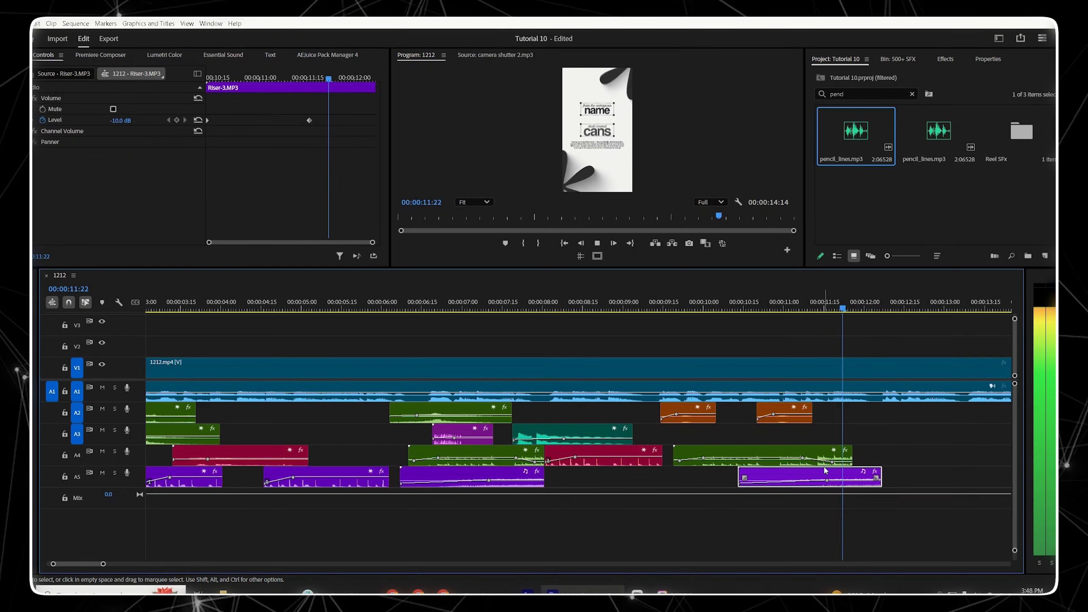
pyautogui.press('space')
pyautogui.press('space')
pyautogui.press('space')
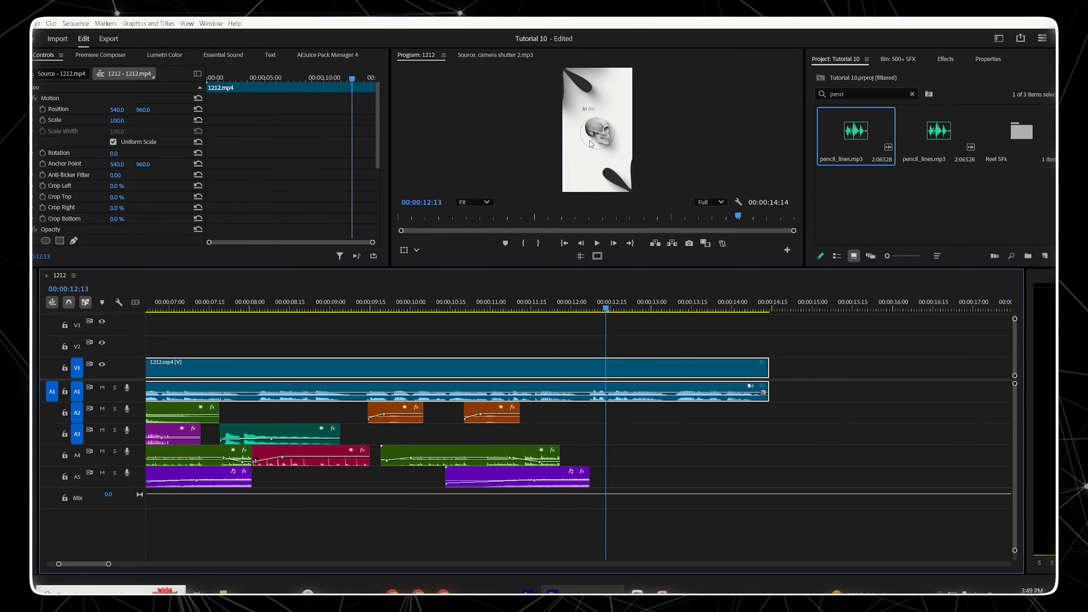
pyautogui.moveTo(542, 307); pyautogui.dragTo(419, 316)
pyautogui.press('space')
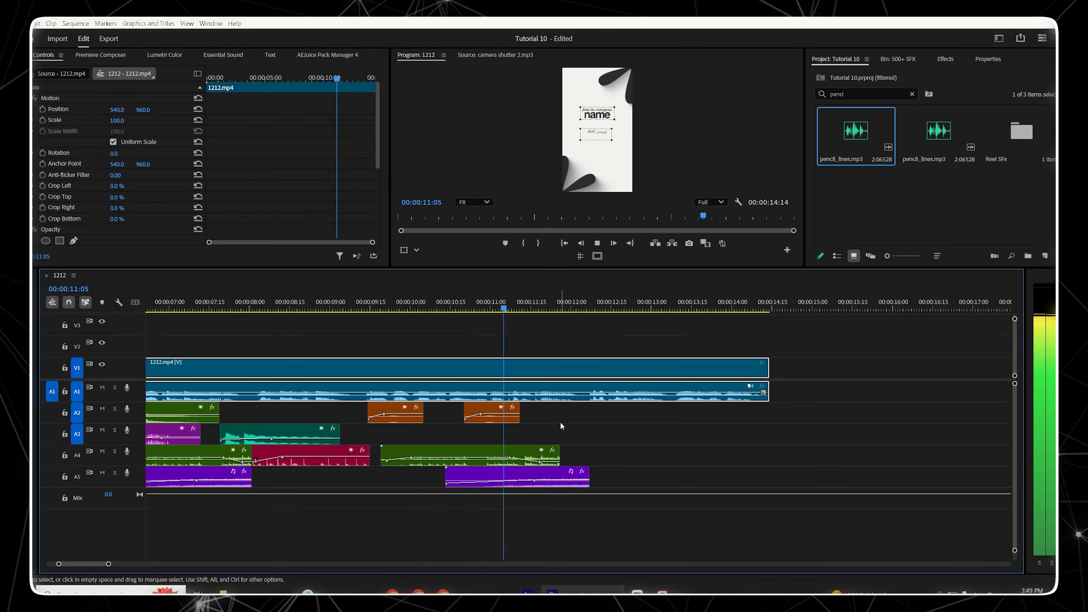
pyautogui.press('space')
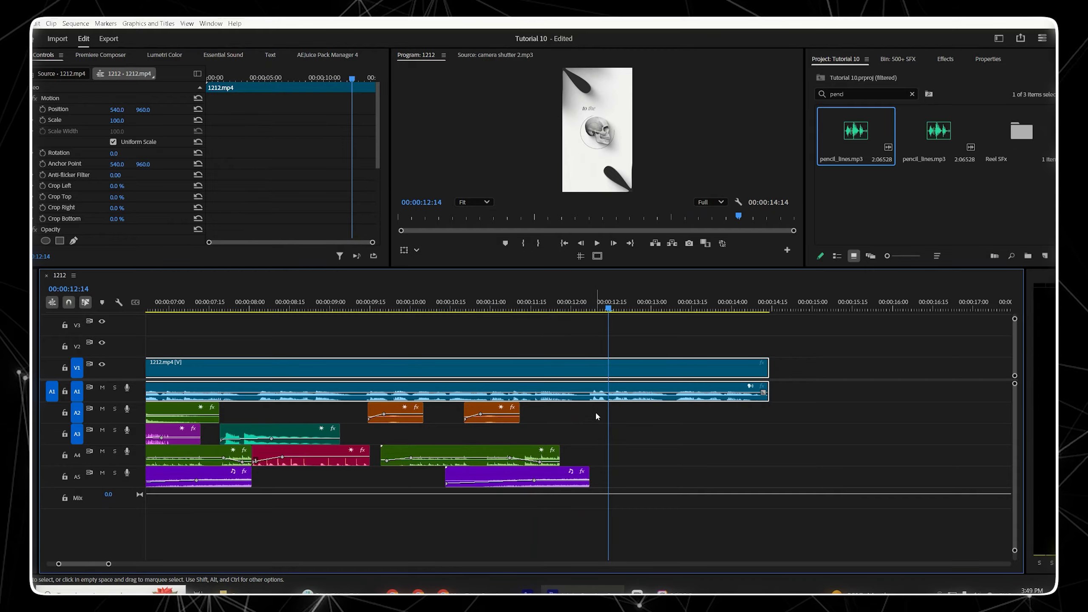
pyautogui.click(537, 304)
pyautogui.press('space')
pyautogui.press('space')
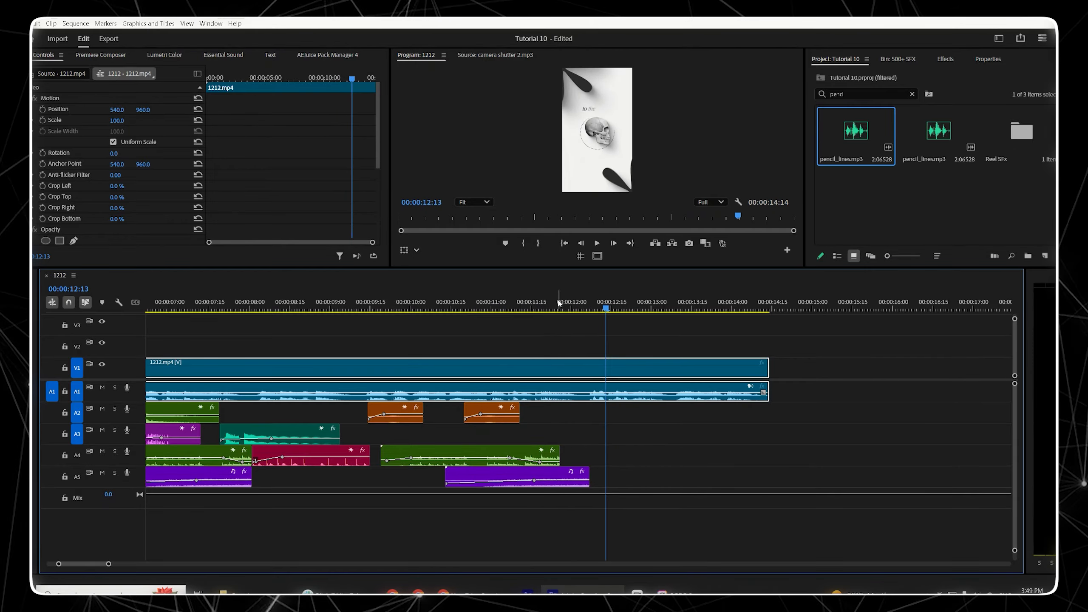
pyautogui.click(671, 320)
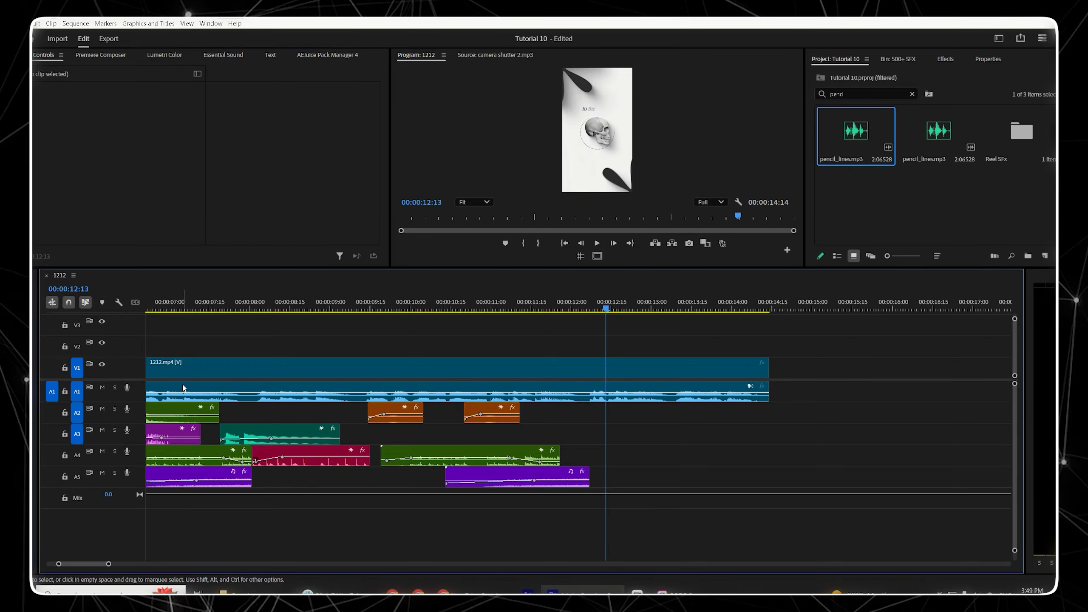
# Step: Copy the Gear Fast clip on track A3 and paste it on A3 starting at about 00:00:12:08
pyautogui.click(184, 413)
pyautogui.click(178, 439)
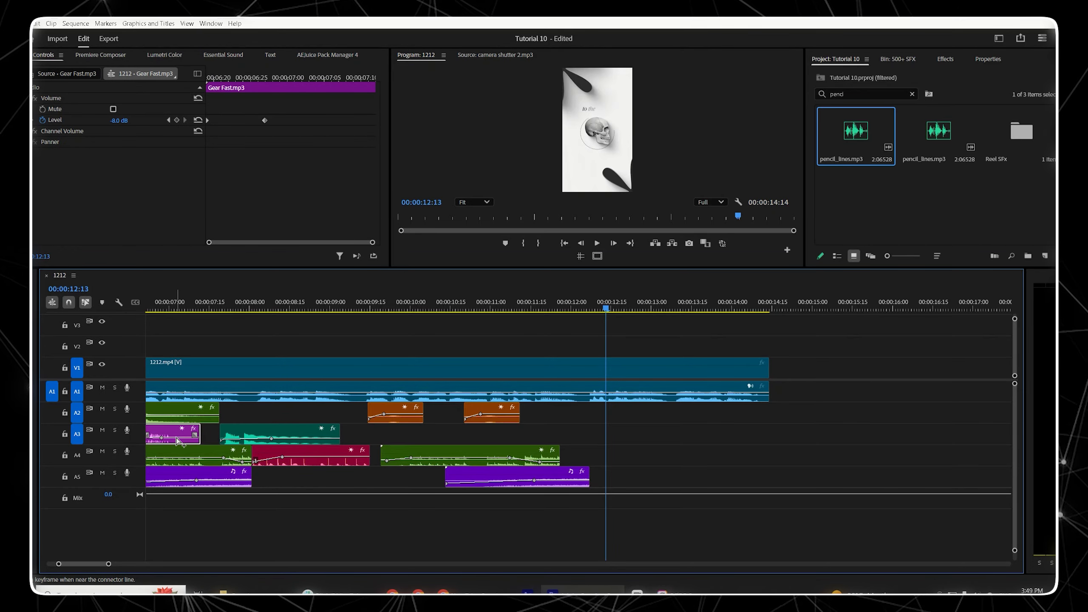
pyautogui.hotkey('ctrl', 'c')
pyautogui.hotkey('ctrl', 'v')
pyautogui.click(585, 361)
pyautogui.click(591, 306)
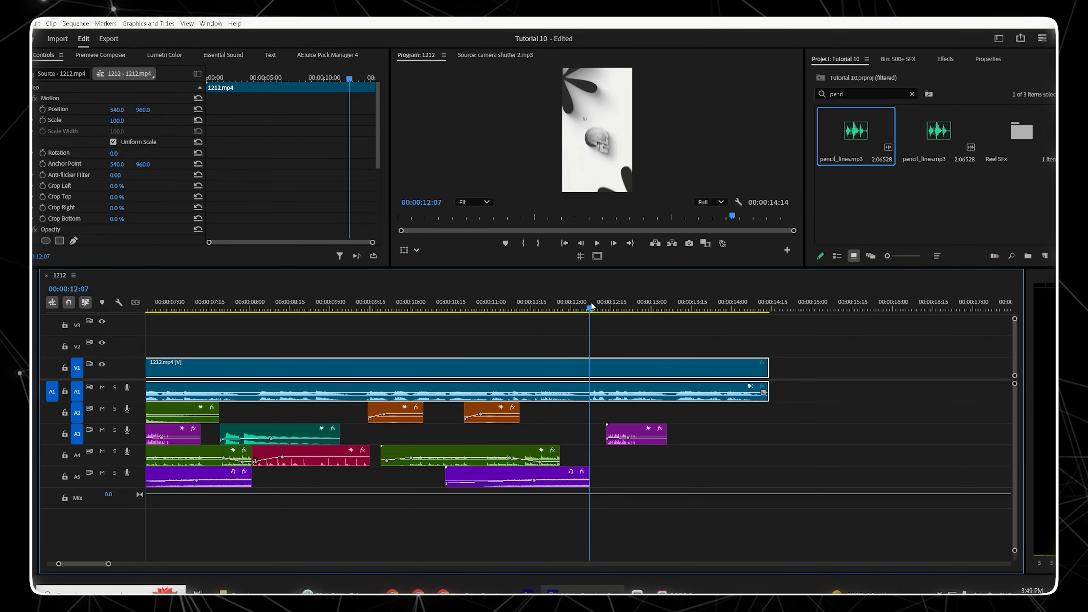
pyautogui.moveTo(592, 305); pyautogui.dragTo(601, 307)
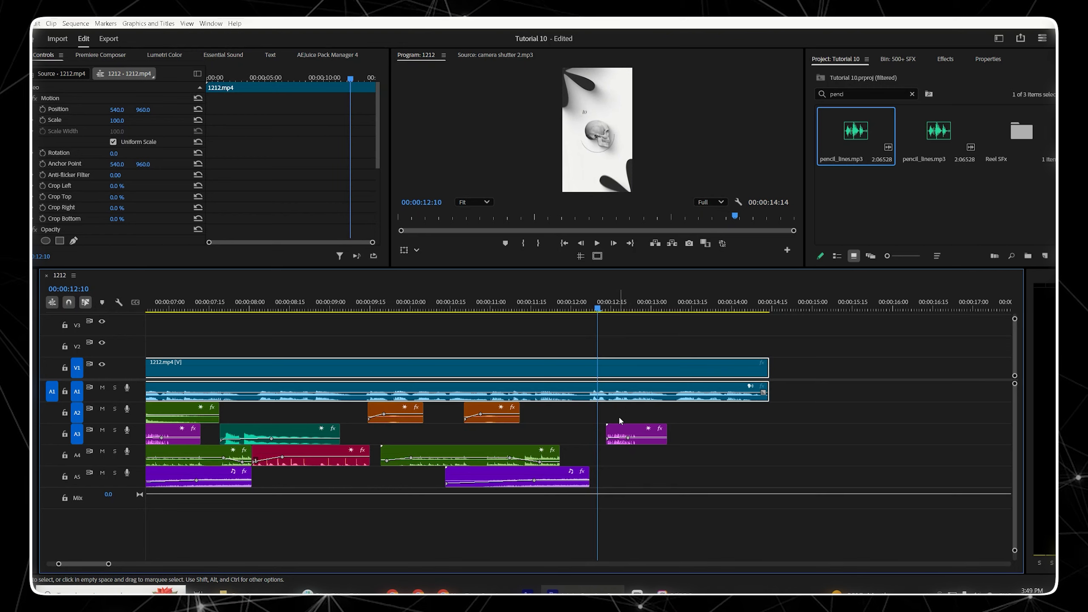
pyautogui.moveTo(622, 429); pyautogui.dragTo(615, 429)
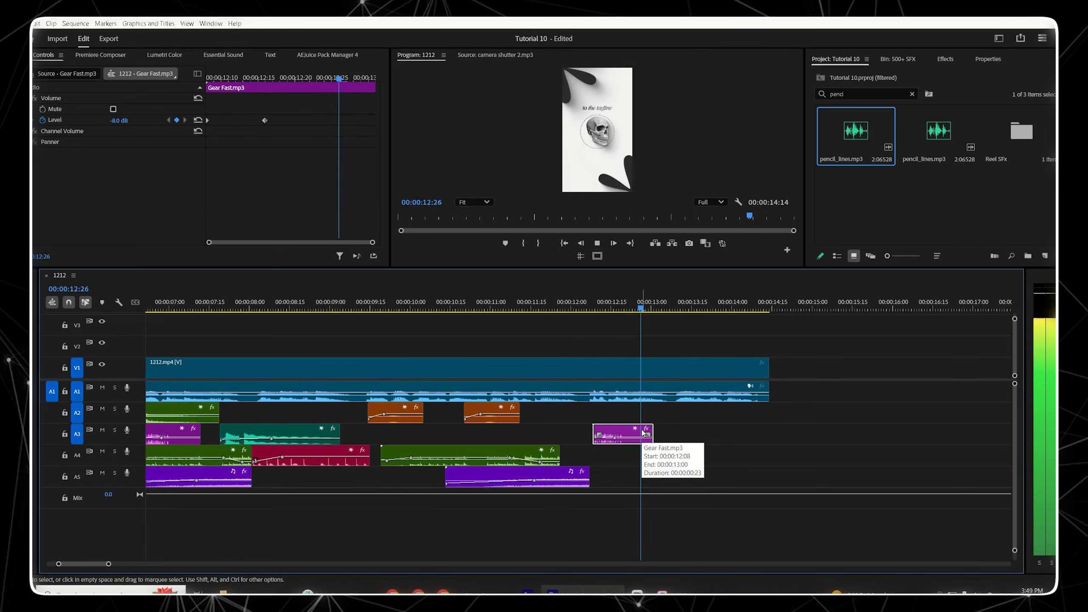
# Step: Play back the section from about 00:00:10:23 to the end to review the gear sound
pyautogui.press('space')
pyautogui.click(665, 434)
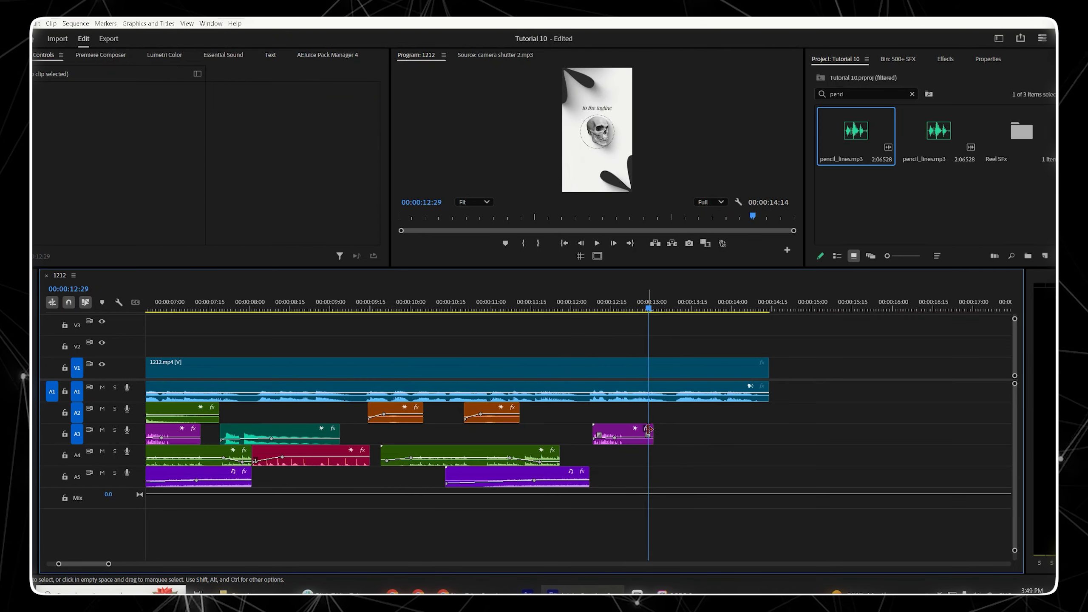
pyautogui.click(470, 298)
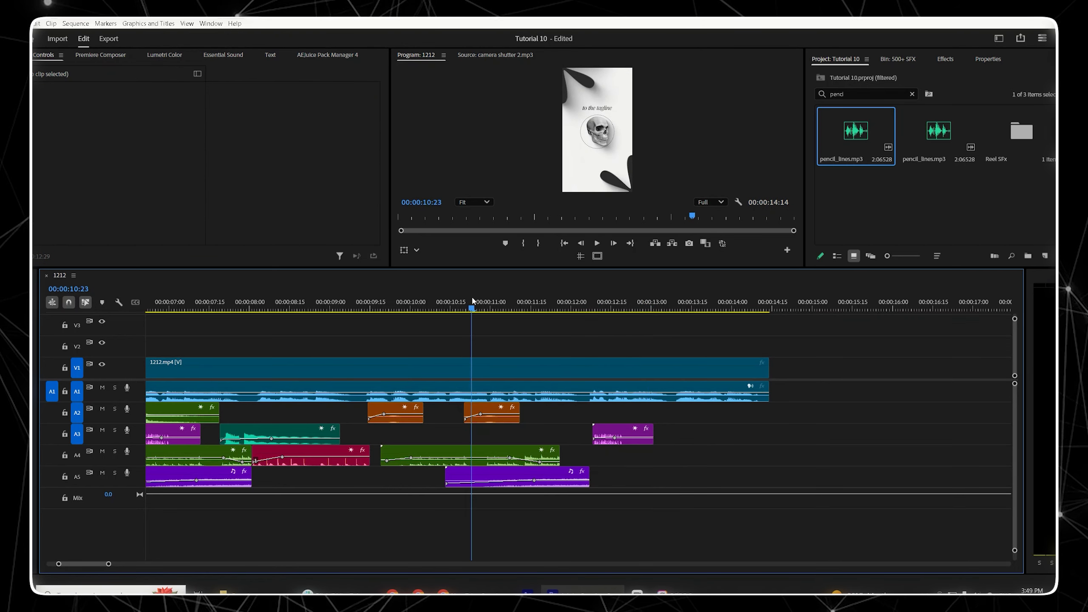
pyautogui.press('space')
pyautogui.press('space')
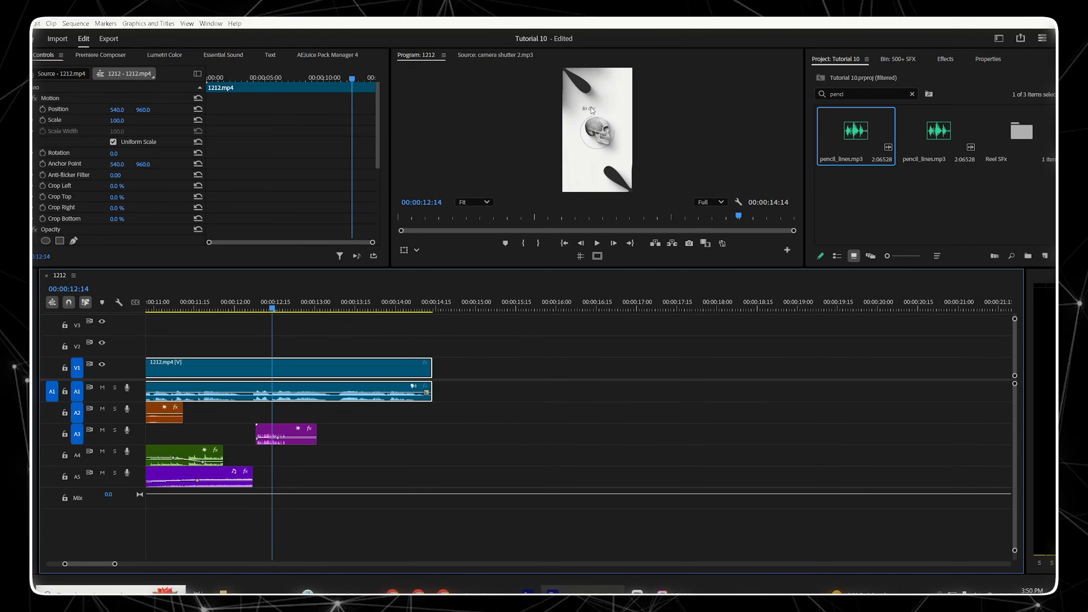
pyautogui.press('space')
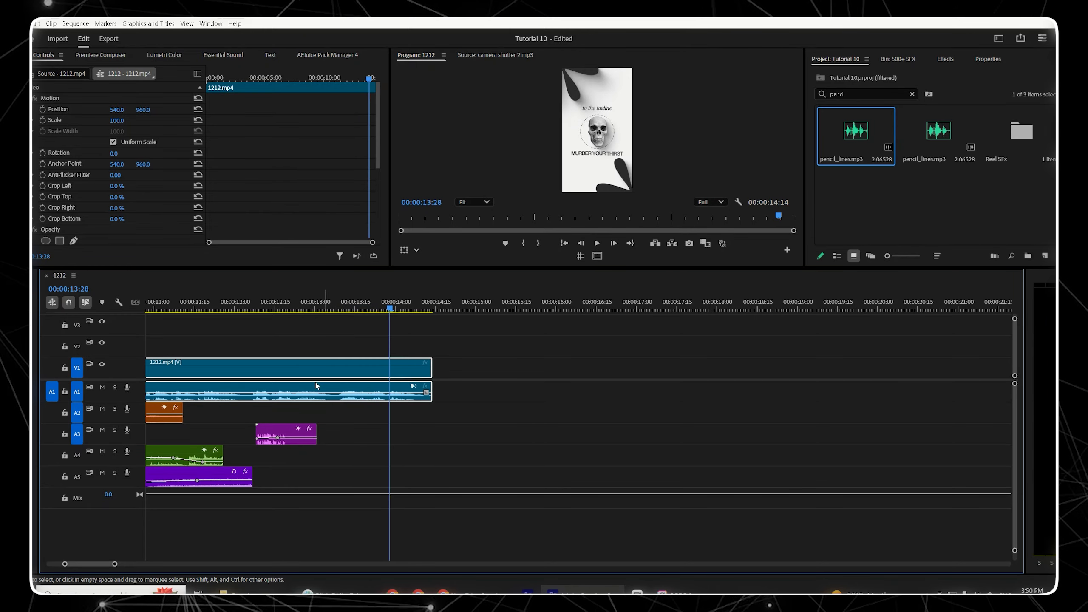
# Step: Copy the first Type clip on A5 and place the copy on track A4 starting at about 00:00:13:01
pyautogui.moveTo(85, 563); pyautogui.dragTo(69, 564)
pyautogui.click(406, 473)
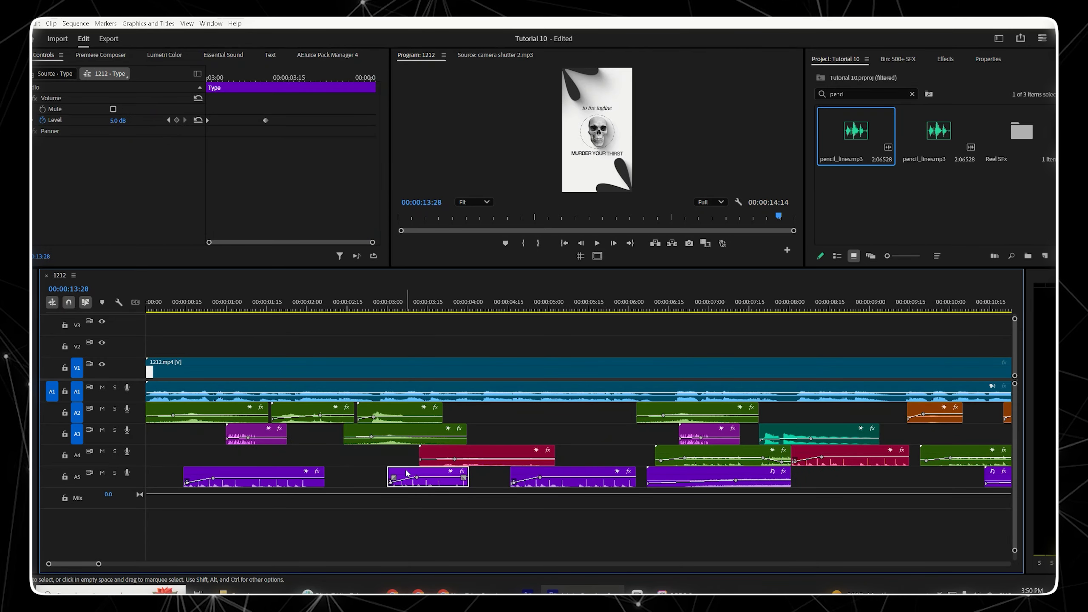
pyautogui.hotkey('ctrl', 'c')
pyautogui.hotkey('ctrl', 'v')
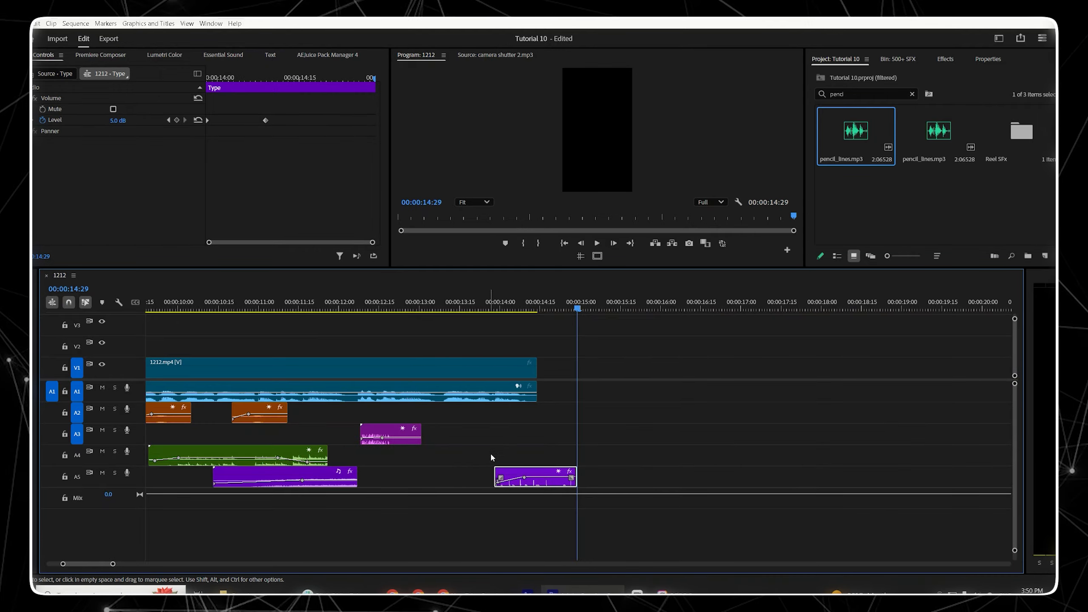
pyautogui.click(421, 307)
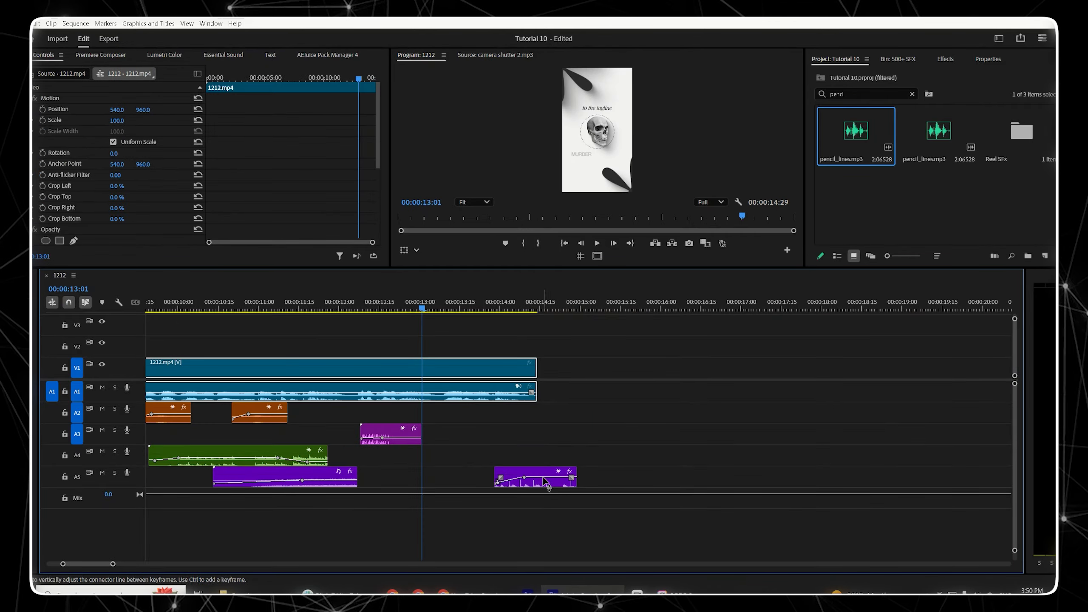
pyautogui.moveTo(540, 475); pyautogui.dragTo(471, 465)
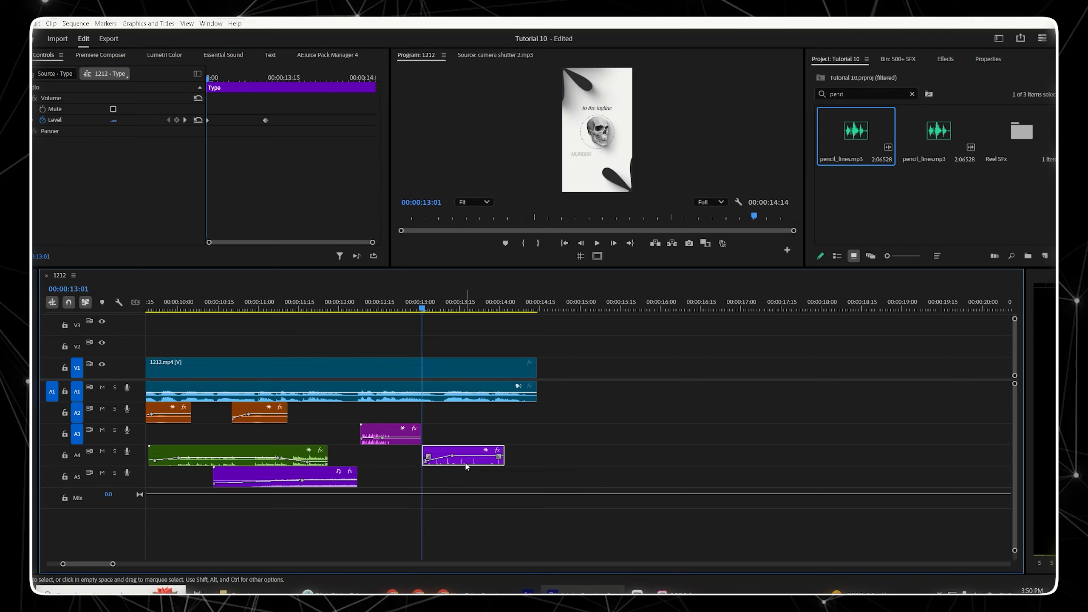
# Step: Play back the ending and move a volume keyframe near the end of the pasted Type clip
pyautogui.press('space')
pyautogui.press('space')
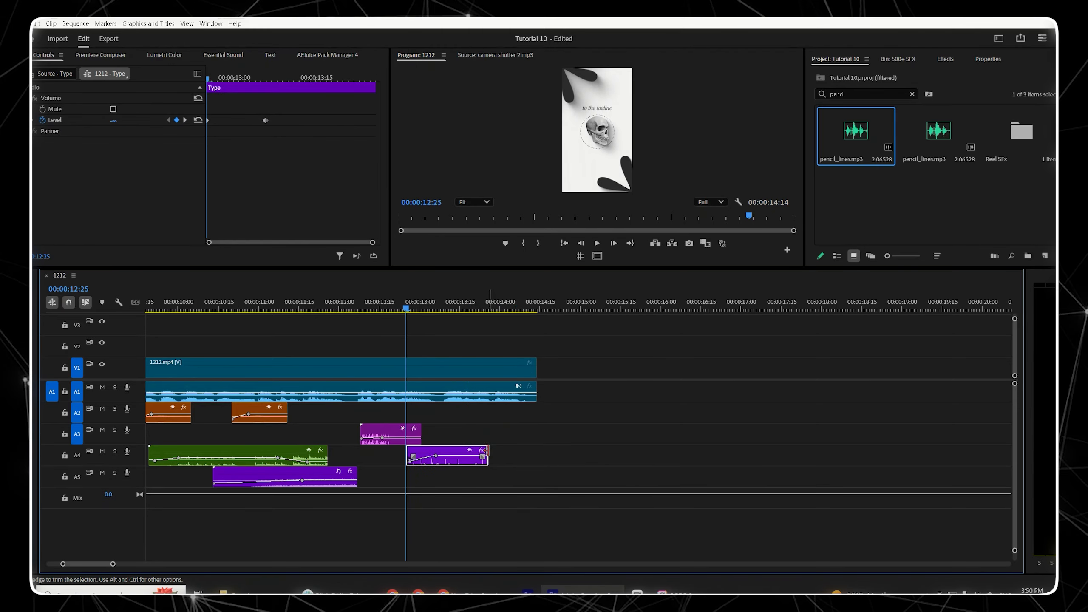
pyautogui.moveTo(487, 451); pyautogui.dragTo(511, 451)
pyautogui.click(530, 449)
pyautogui.press('space')
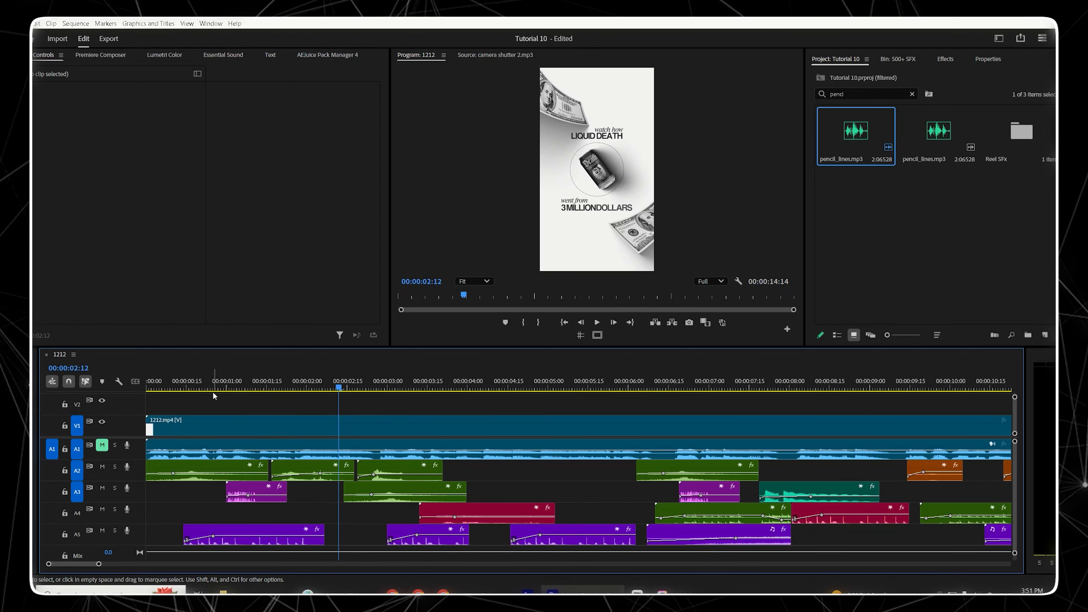
# Step: Set the volume level of the first Type clip on A5 to -7 dB at its first keyframe
pyautogui.press('Home')
pyautogui.press('space')
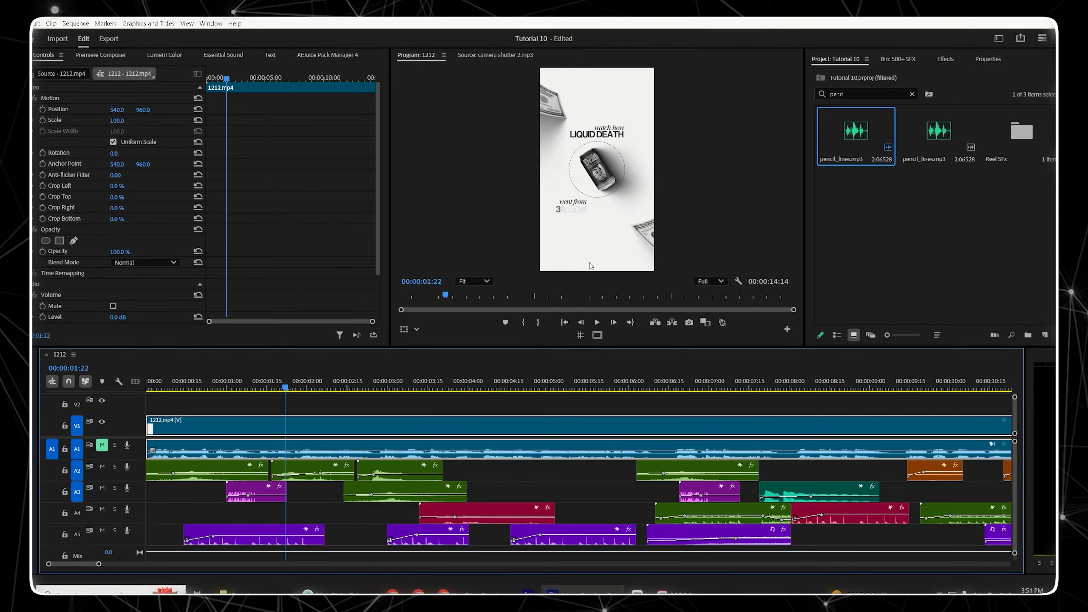
pyautogui.click(237, 532)
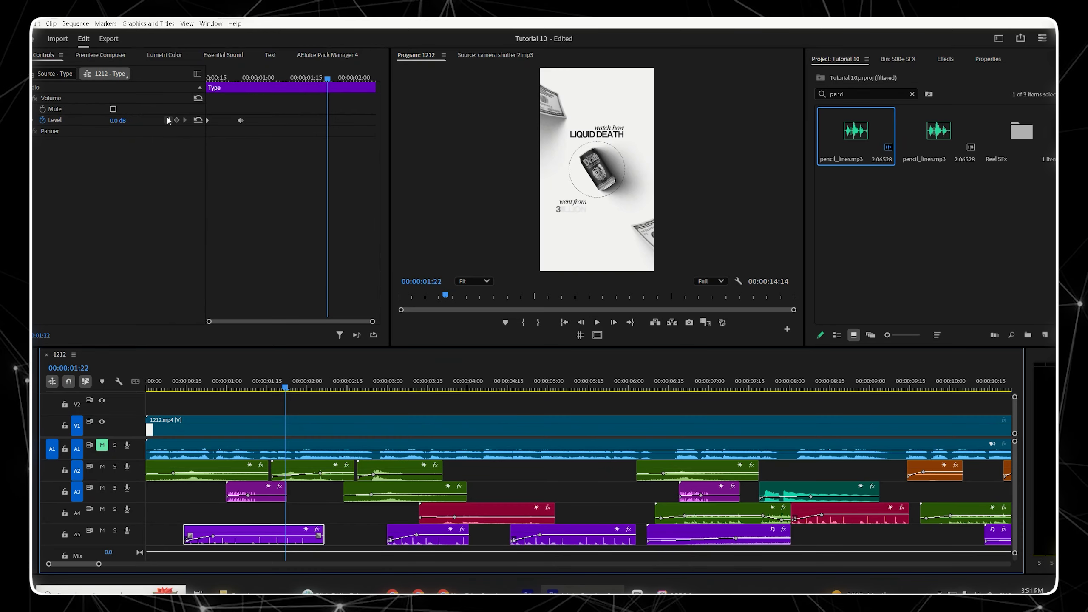
pyautogui.click(168, 120)
pyautogui.click(122, 120)
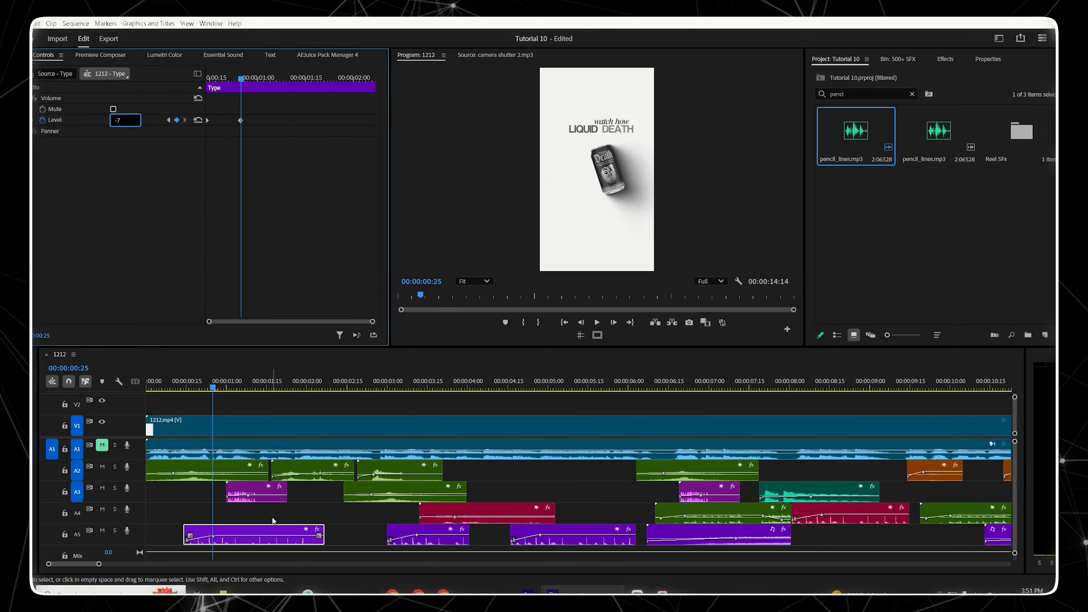
pyautogui.click(413, 389)
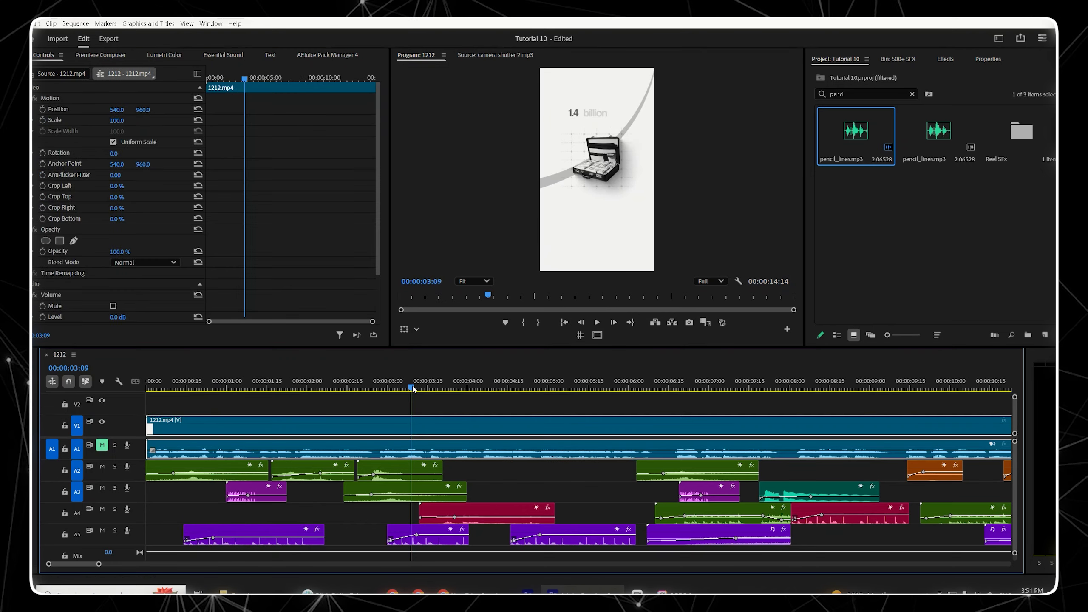
# Step: Set the volume level of the second Type clip on A5 to -7 dB at its keyframe
pyautogui.click(434, 529)
pyautogui.press('Right')
pyautogui.press('Right')
pyautogui.click(120, 120)
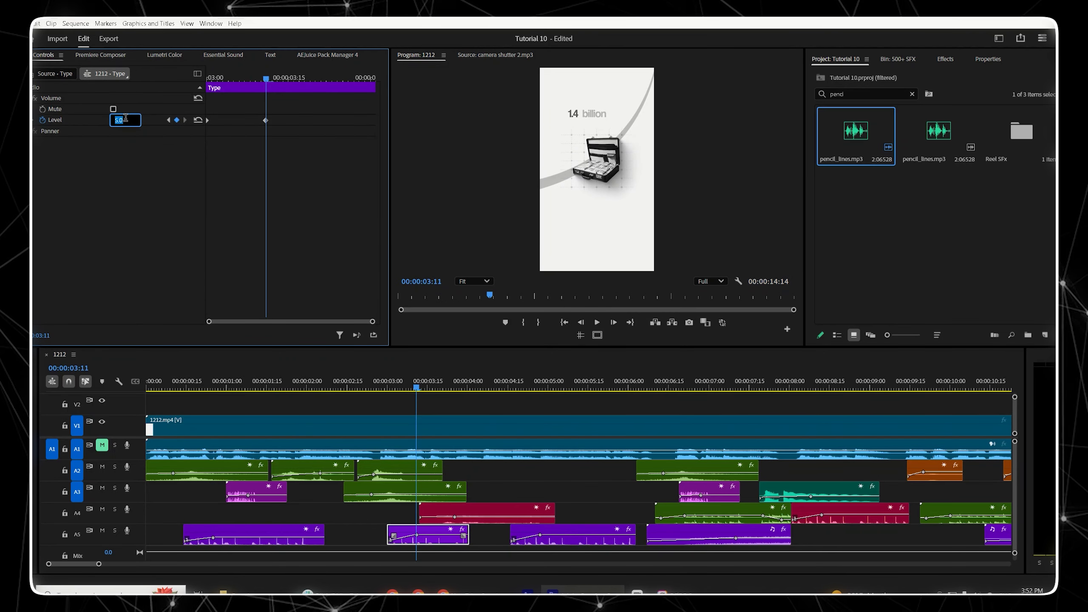
pyautogui.write('-7')
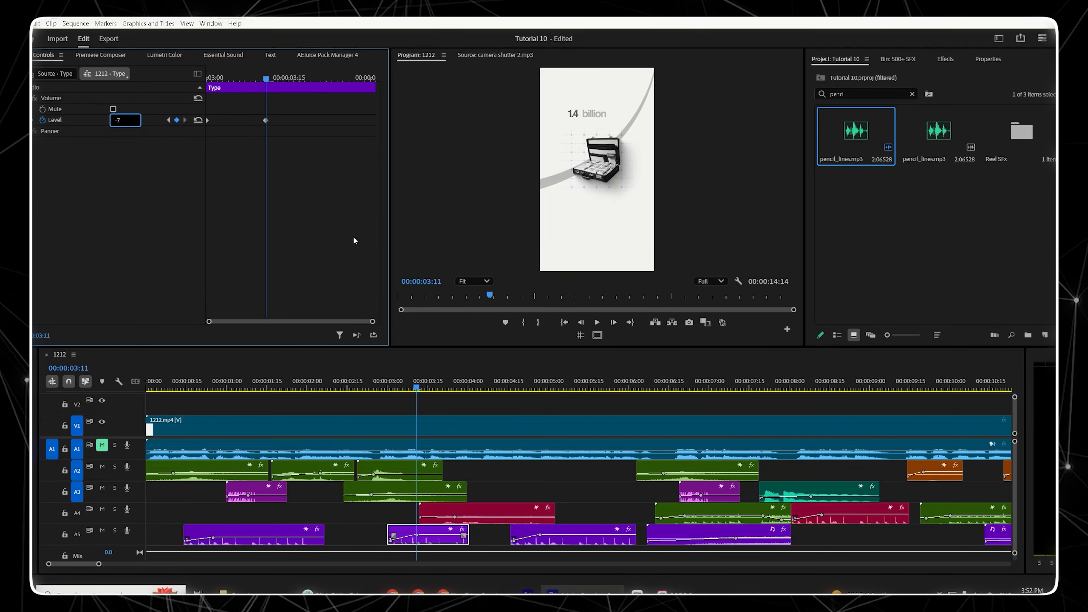
pyautogui.click(554, 385)
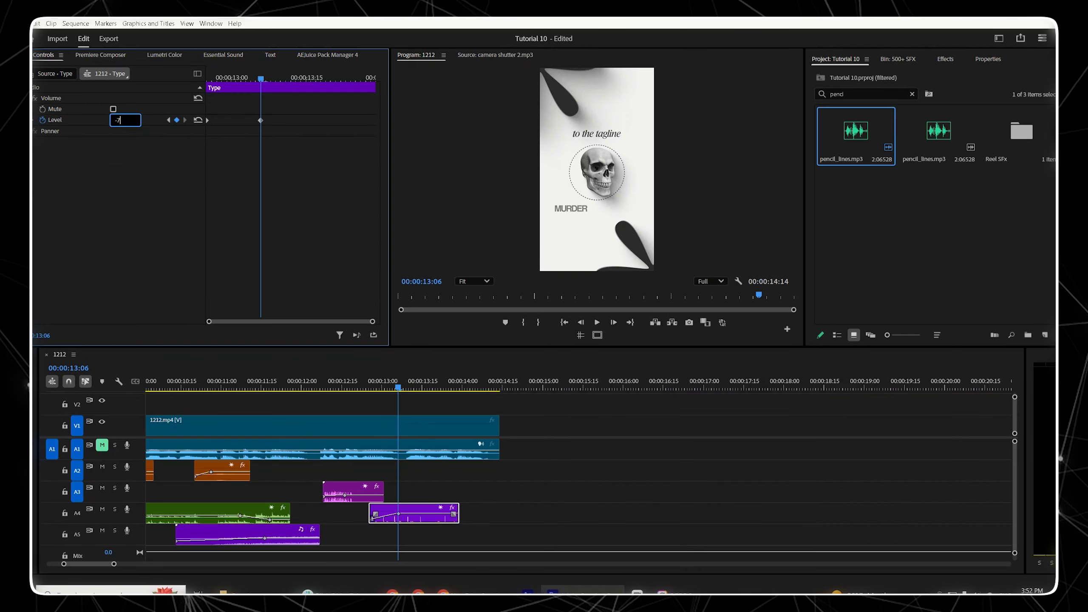
pyautogui.click(572, 439)
# Step: Enlarge the program monitor and play the sequence from the start for a final review
pyautogui.click(509, 383)
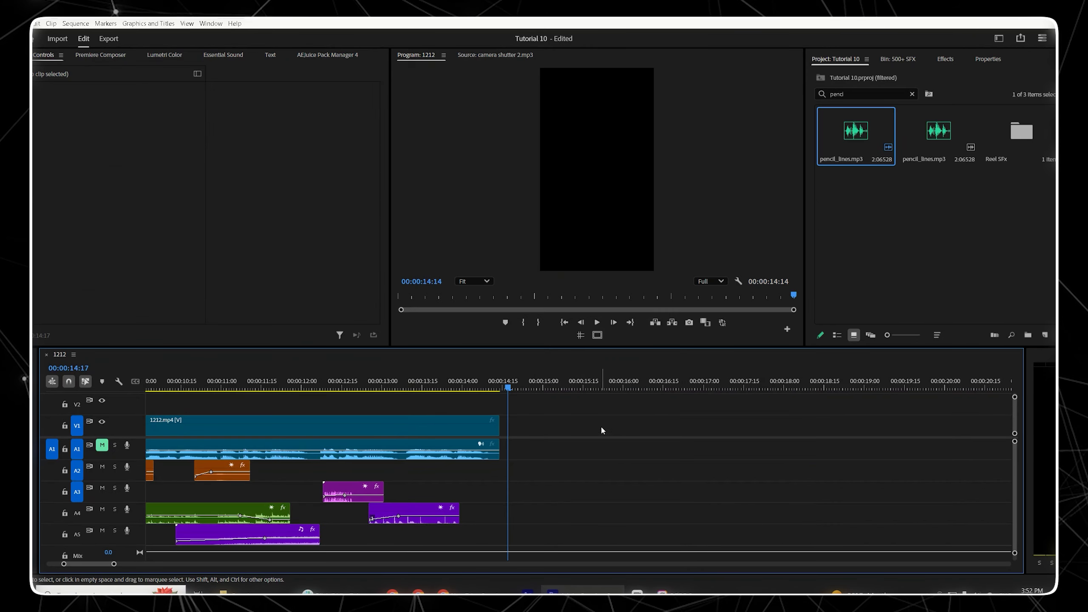
pyautogui.press('space')
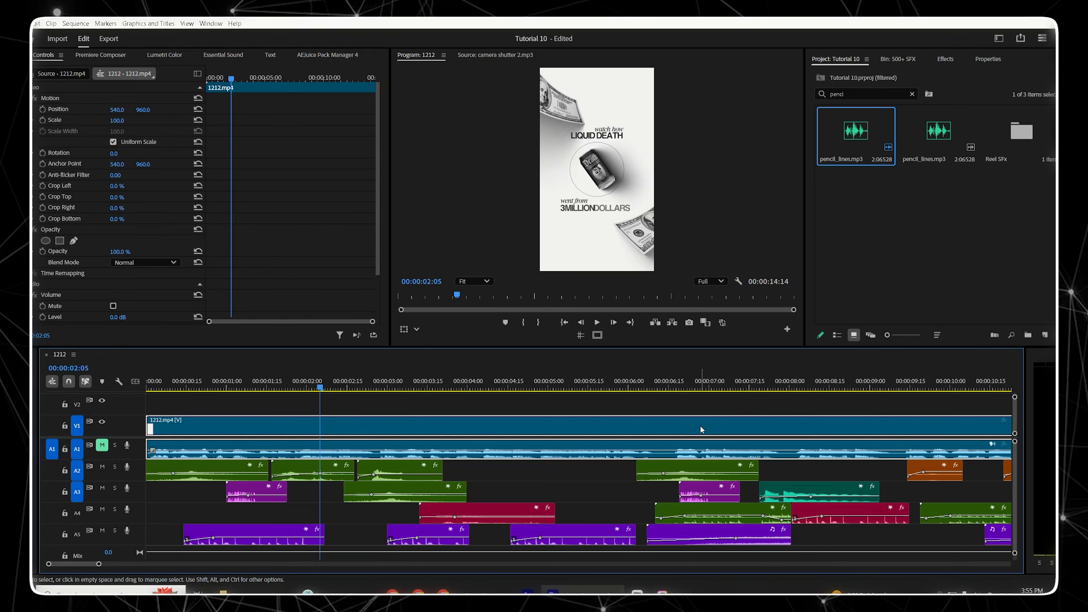
pyautogui.moveTo(567, 347); pyautogui.dragTo(567, 448)
pyautogui.press('Home')
pyautogui.press('space')
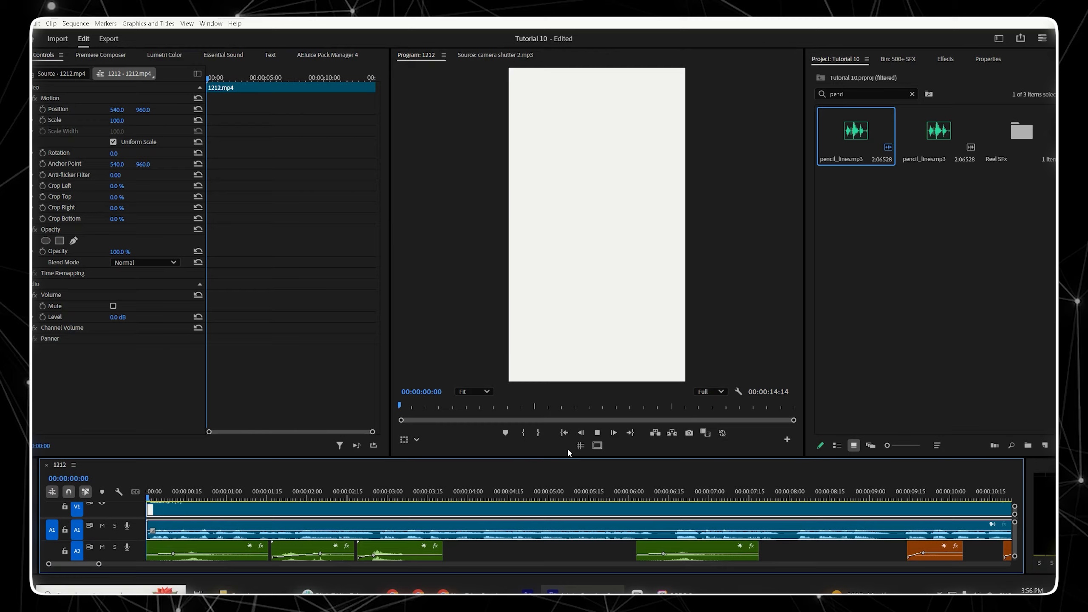